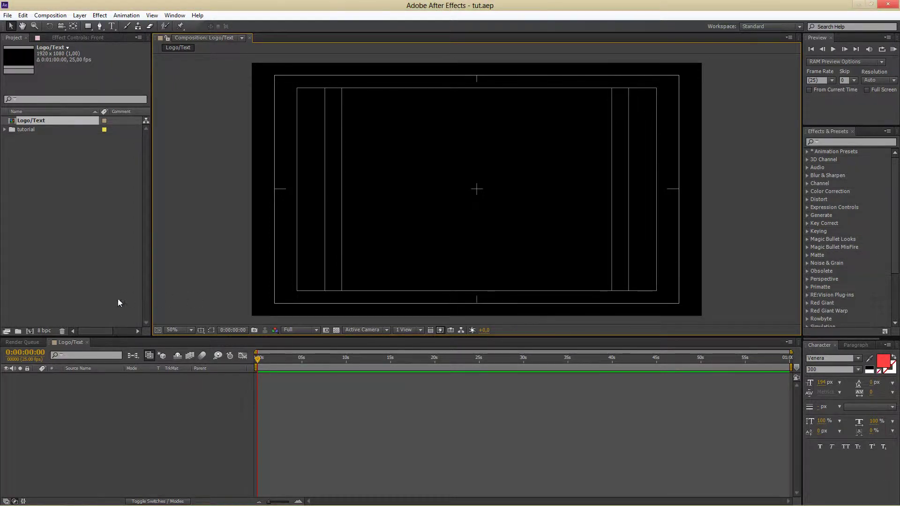
- Review the composition settings of the Logo/Text composition and close them
{"action": "right_click", "coordinate": [74, 344]}
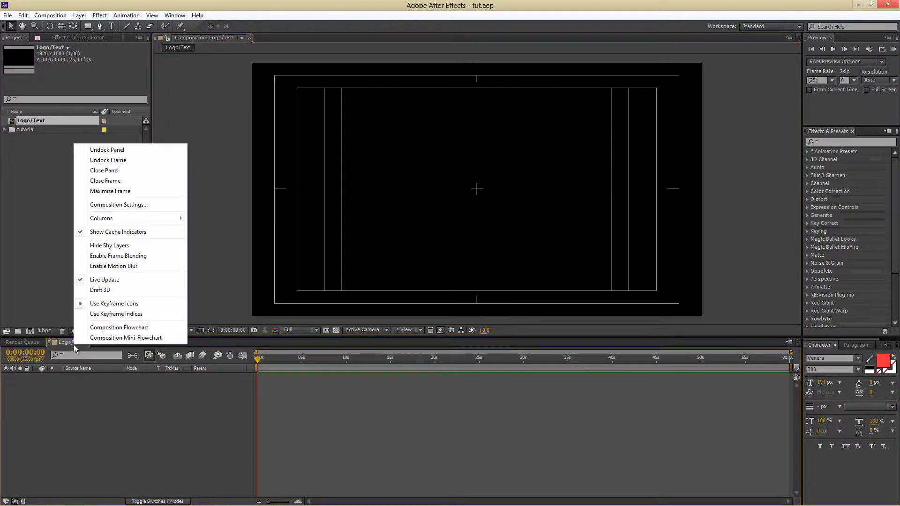
{"action": "left_click", "coordinate": [142, 205]}
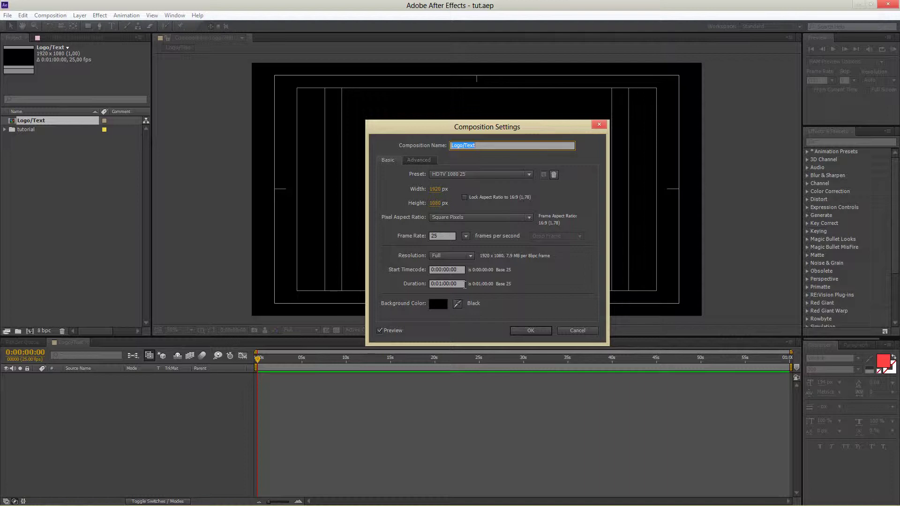
{"action": "left_click", "coordinate": [513, 331]}
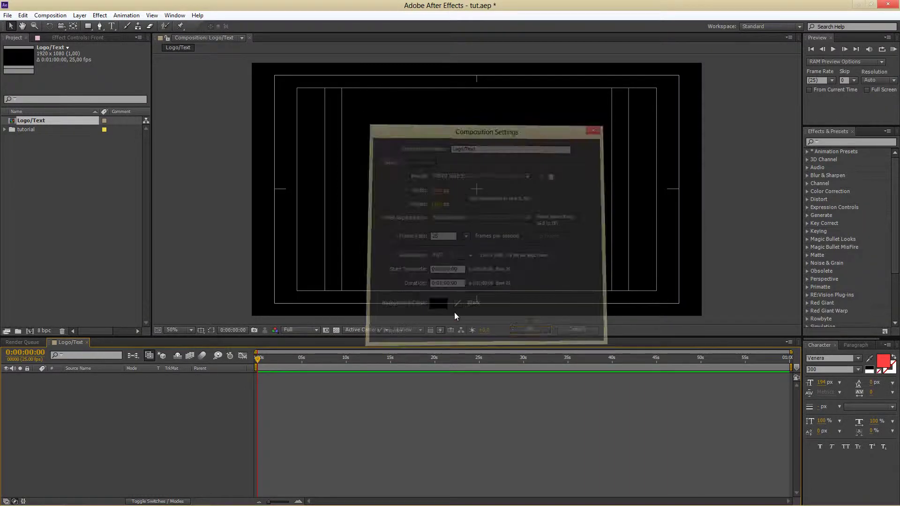
- Add a text layer reading "VFX ON" to the Logo/Text composition with a 290 px font size
{"action": "left_click", "coordinate": [112, 26]}
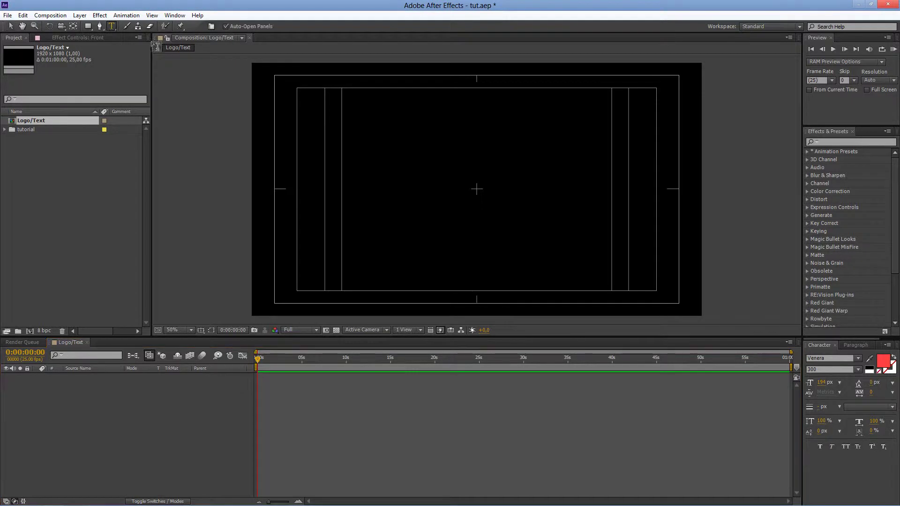
{"action": "left_click", "coordinate": [366, 191]}
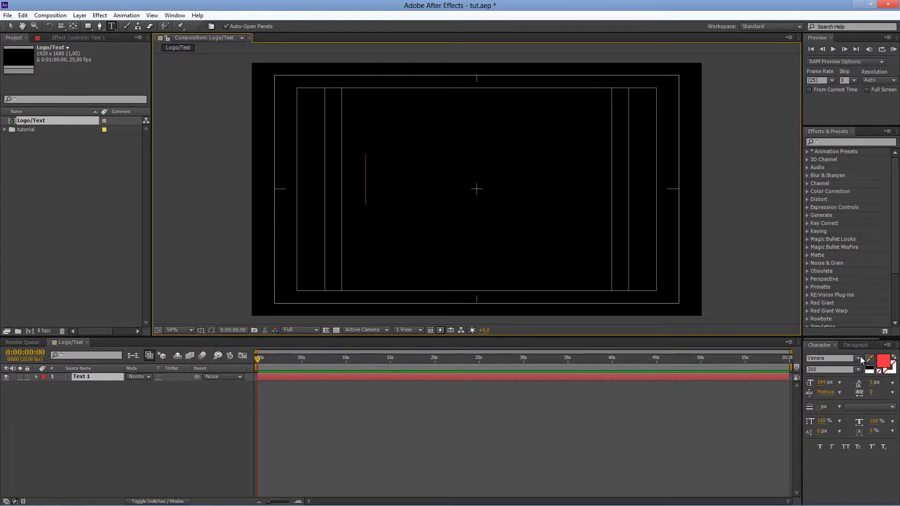
{"action": "left_click", "coordinate": [826, 383]}
{"action": "type", "text": "290"}
{"action": "key", "text": "Return"}
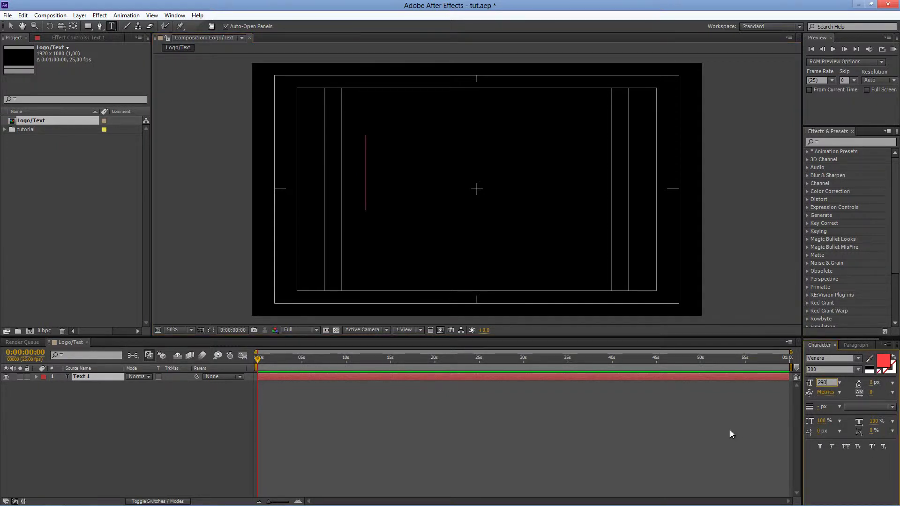
{"action": "left_click", "coordinate": [381, 182]}
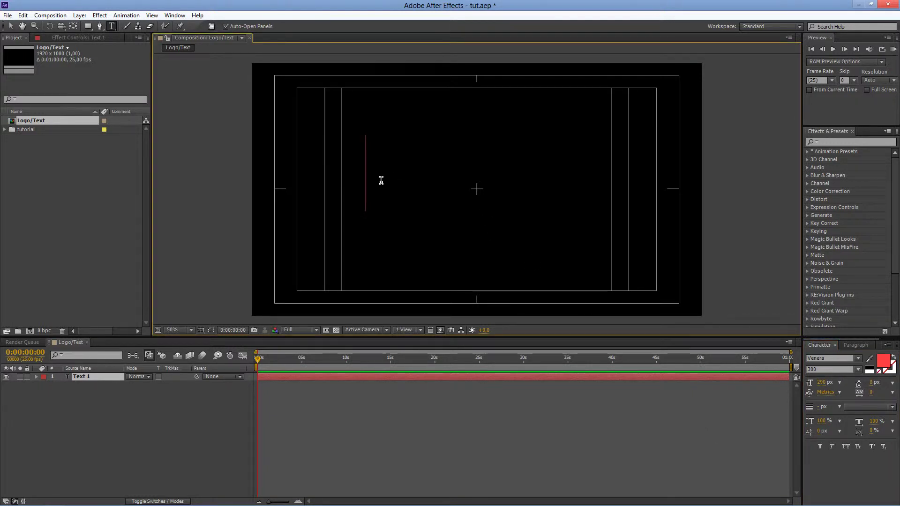
{"action": "type", "text": "VFX ON"}
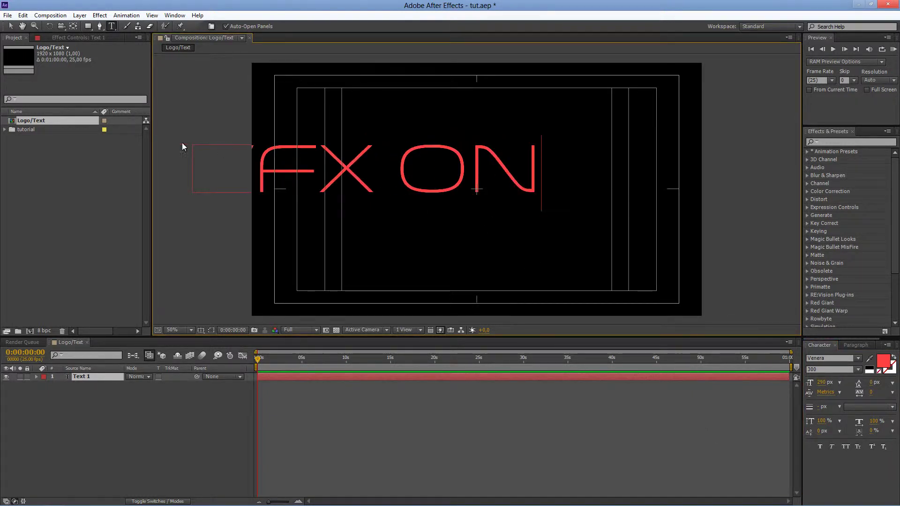
- Move the VFX ON text layer to the centre of the composition frame
{"action": "left_click", "coordinate": [10, 27]}
{"action": "mouse_move", "coordinate": [337, 173]}
{"action": "left_mouse_down"}
{"action": "mouse_move", "coordinate": [440, 213]}
{"action": "mouse_move", "coordinate": [456, 193]}
{"action": "mouse_move", "coordinate": [447, 196]}
{"action": "mouse_move", "coordinate": [485, 192]}
{"action": "left_mouse_up"}
{"action": "key", "text": "y"}
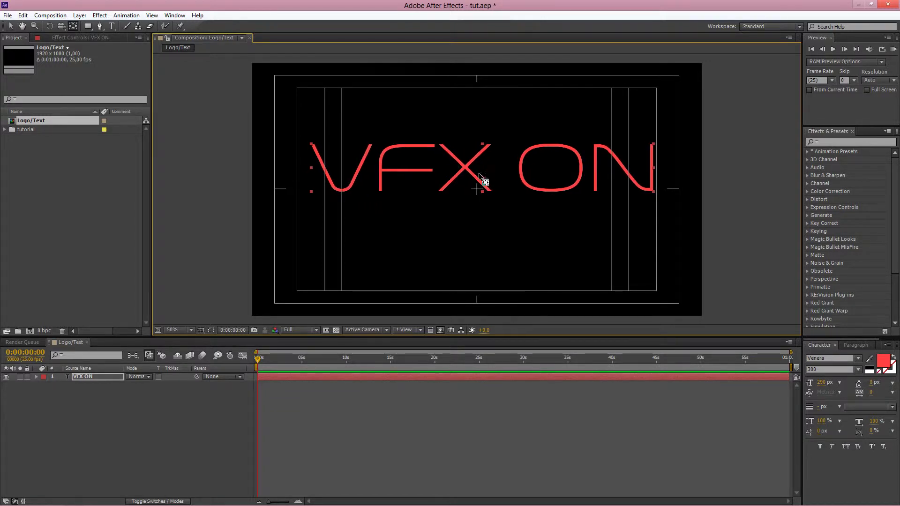
{"action": "key", "text": "v"}
{"action": "left_click", "coordinate": [494, 172]}
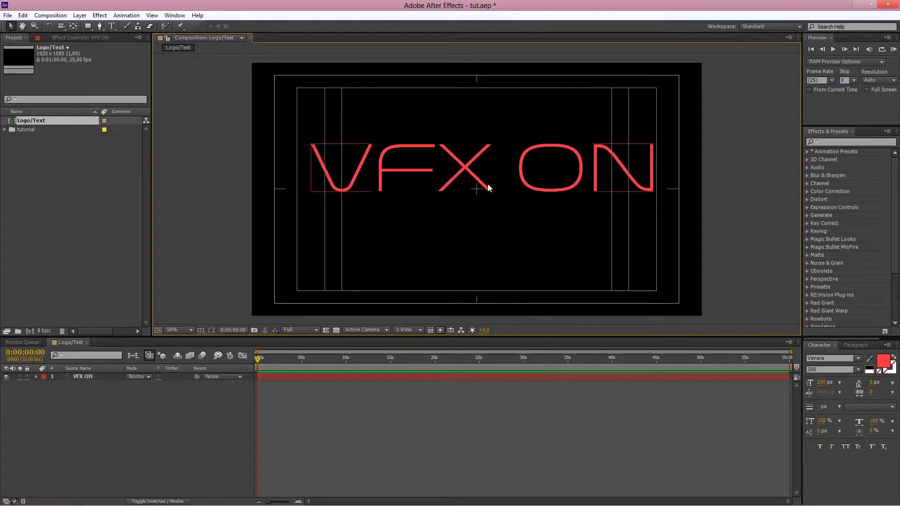
{"action": "left_click_drag", "start_coordinate": [480, 161], "coordinate": [483, 178]}
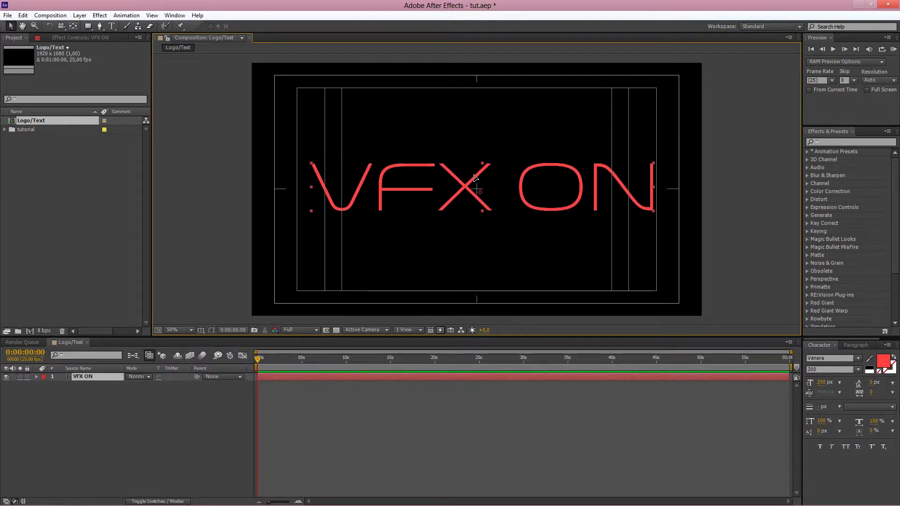
{"action": "key", "text": "Tab"}
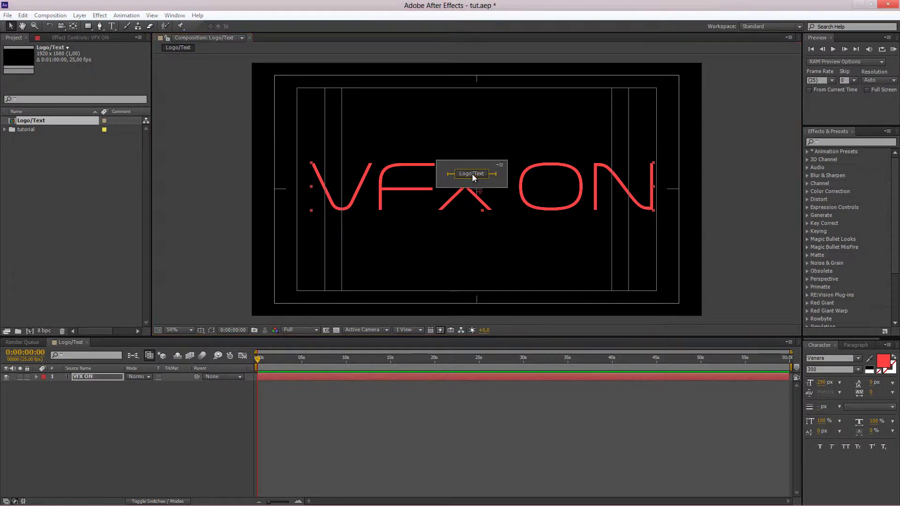
{"action": "left_click", "coordinate": [753, 216]}
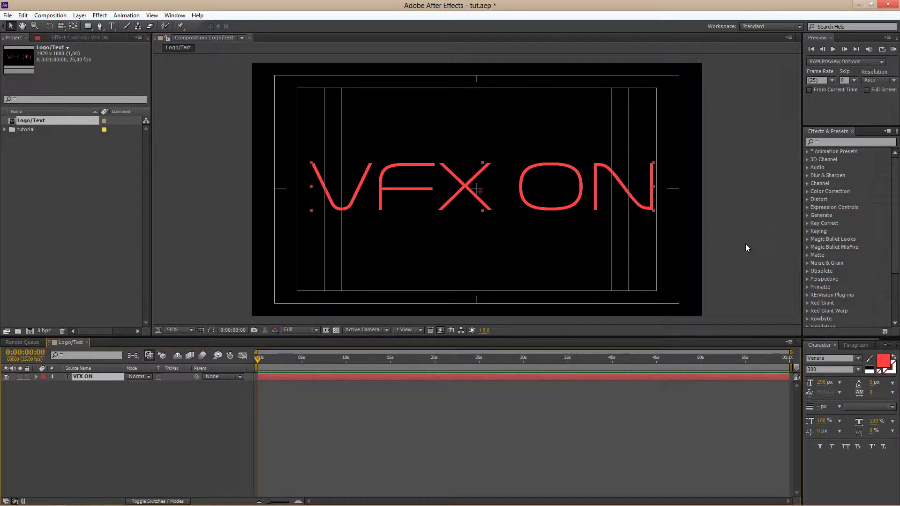
- Create a new composition named "Logo/Text Style" with the HDTV 1080 25 preset and a one-minute duration
{"action": "left_click", "coordinate": [28, 332]}
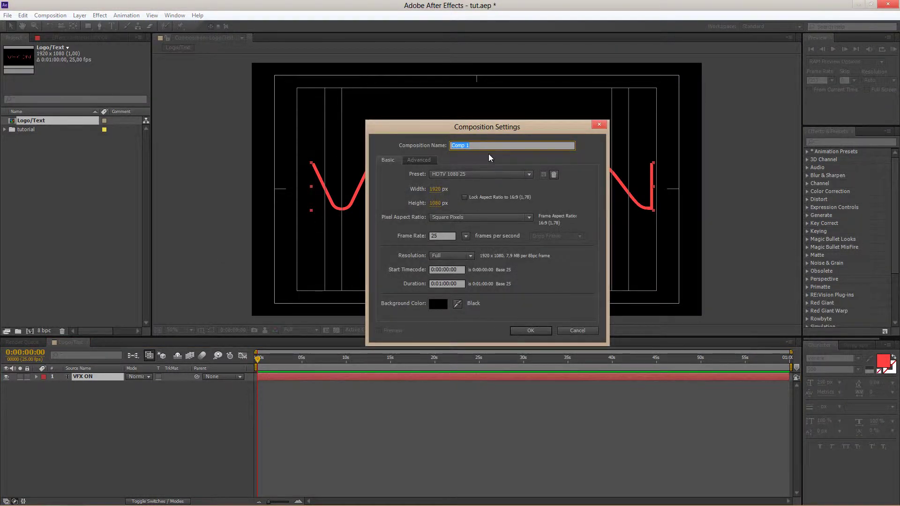
{"action": "type", "text": "Log"}
{"action": "type", "text": "o/Text Style"}
{"action": "left_click", "coordinate": [534, 331]}
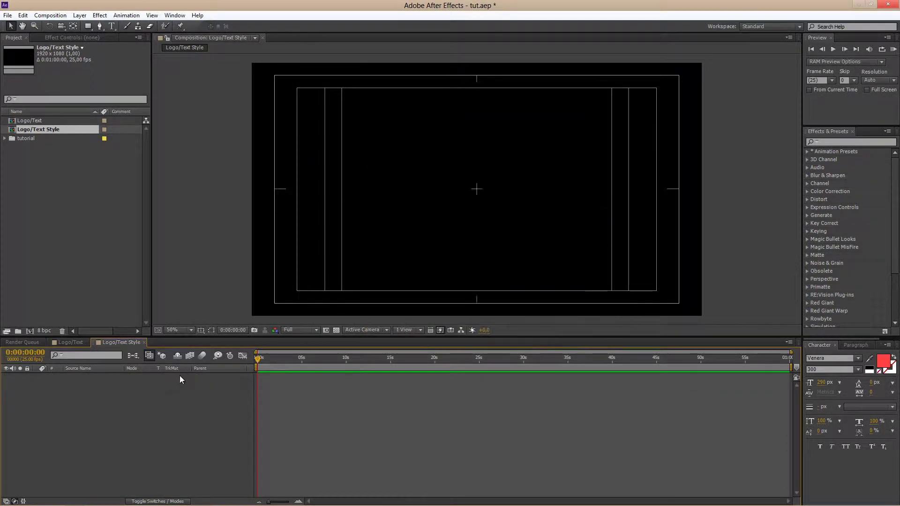
- Place the Logo/Text composition twice as stacked layers in Logo/Text Style
{"action": "left_click_drag", "start_coordinate": [33, 120], "coordinate": [127, 400]}
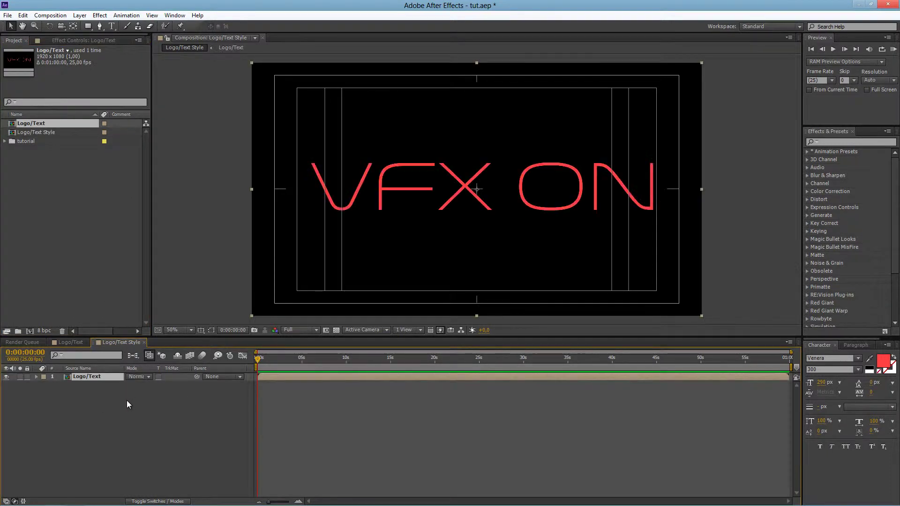
{"action": "left_click_drag", "start_coordinate": [47, 122], "coordinate": [98, 387]}
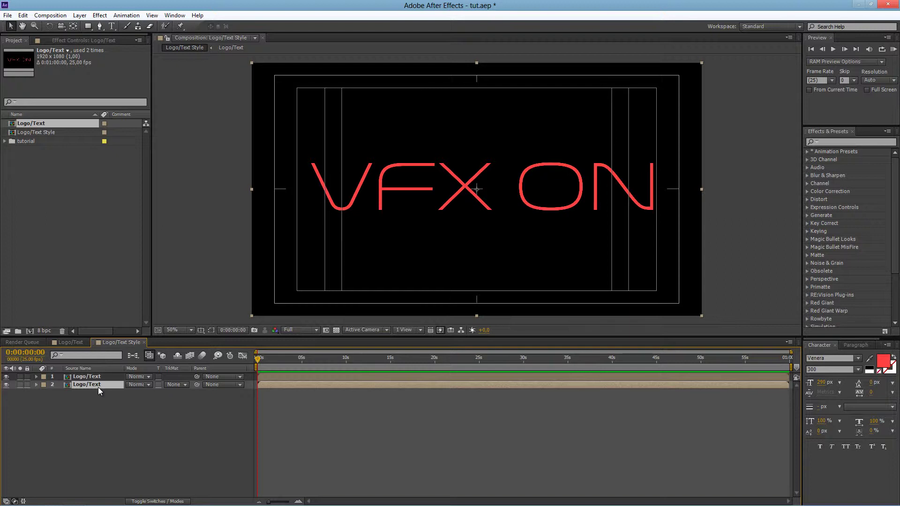
{"action": "key", "text": "ctrl+shift+a"}
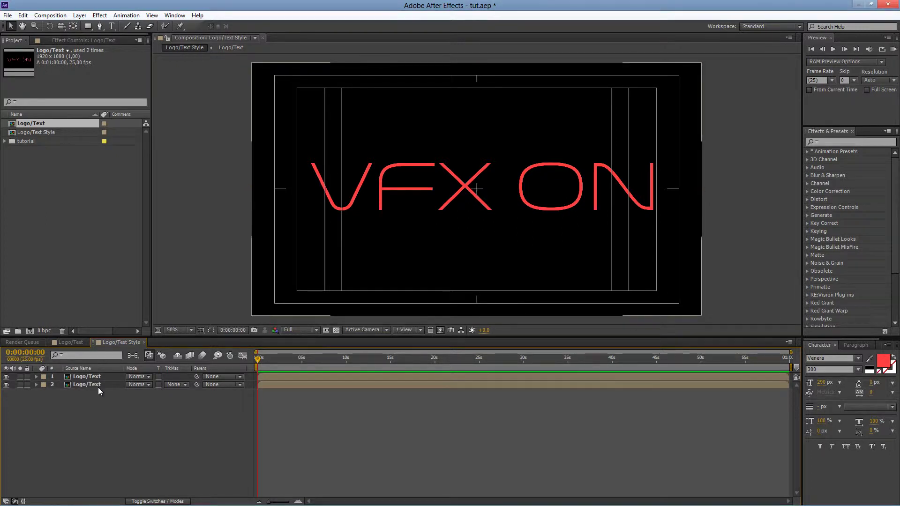
- Apply the Exposure effect to the upper Logo/Text layer and set its master Exposure to 1,5
{"action": "left_click", "coordinate": [97, 377]}
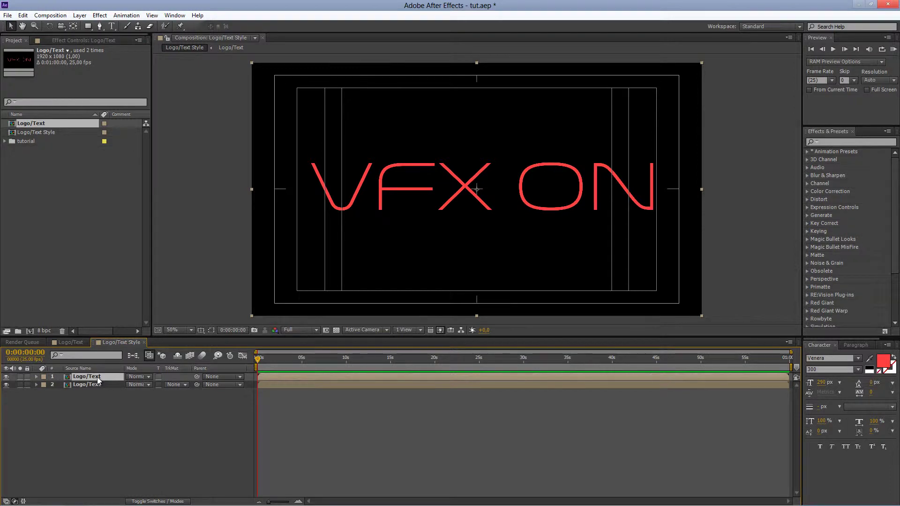
{"action": "left_click", "coordinate": [100, 15]}
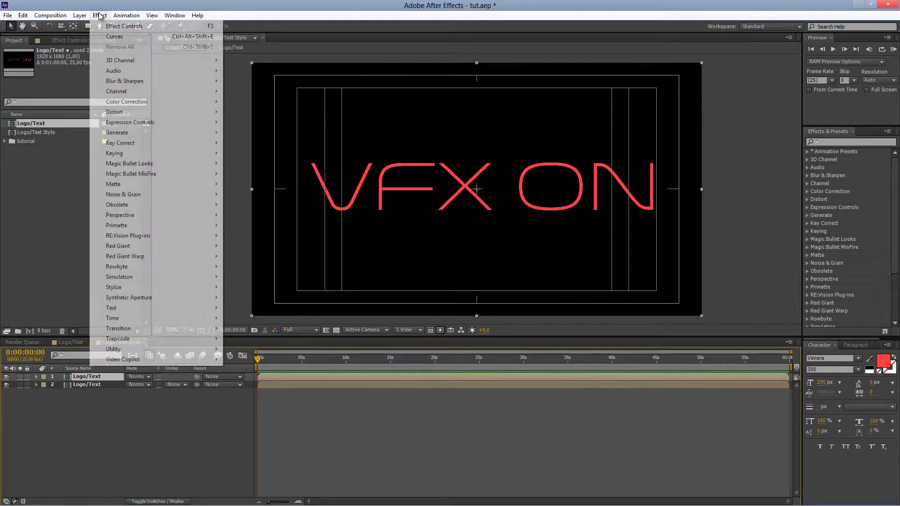
{"action": "mouse_move", "coordinate": [154, 105]}
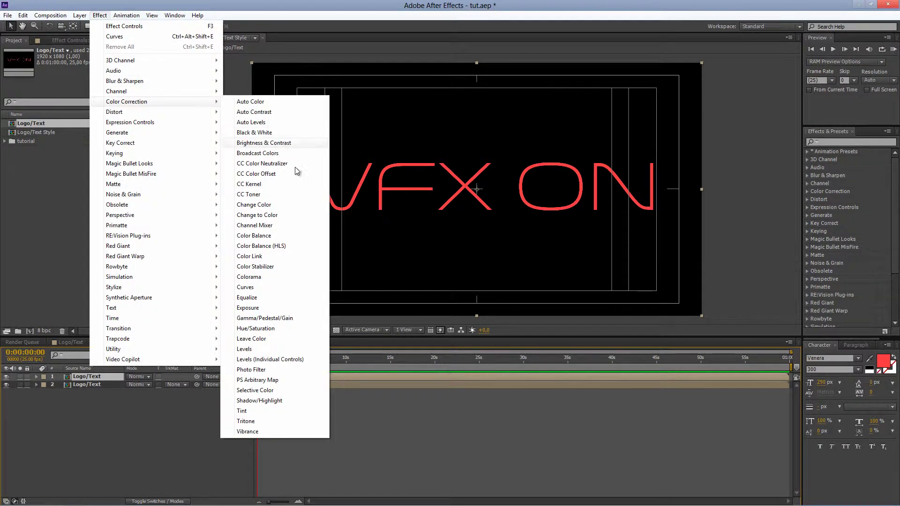
{"action": "left_click", "coordinate": [261, 310]}
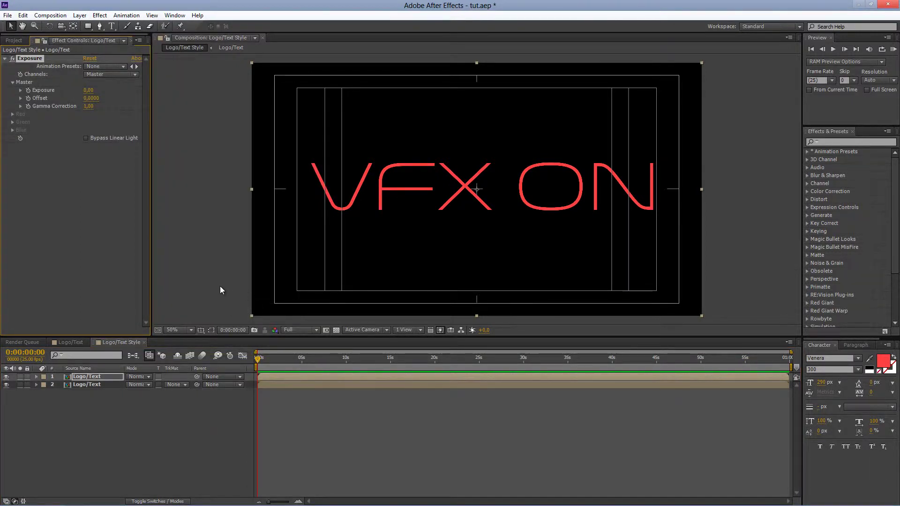
{"action": "left_click", "coordinate": [88, 90]}
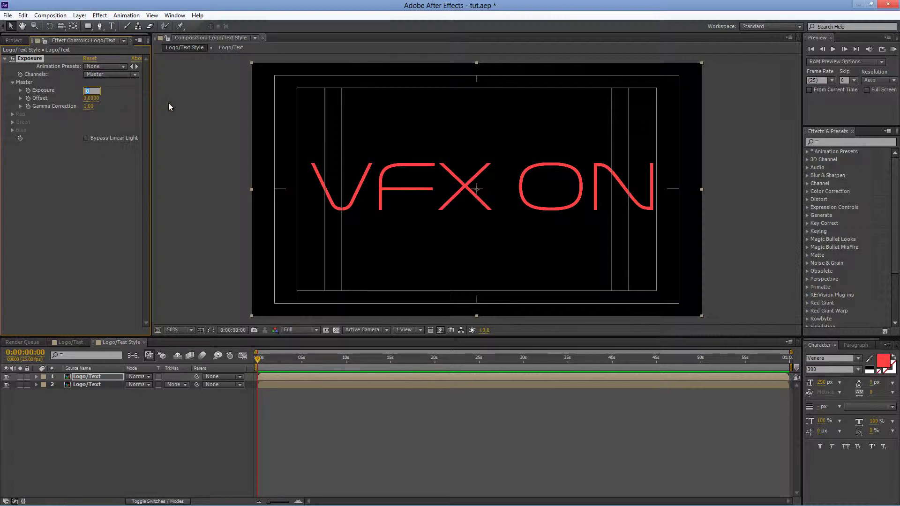
{"action": "type", "text": "1,5"}
{"action": "left_click", "coordinate": [209, 139]}
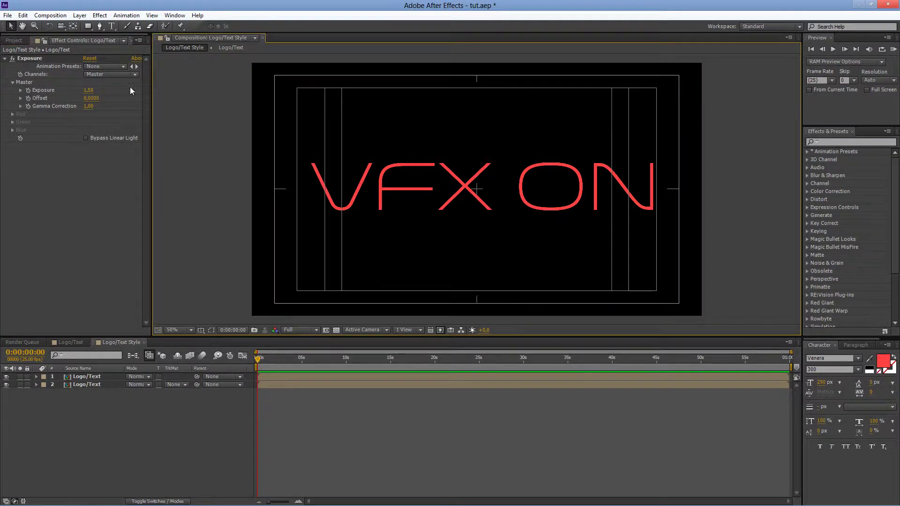
{"action": "left_click", "coordinate": [3, 59]}
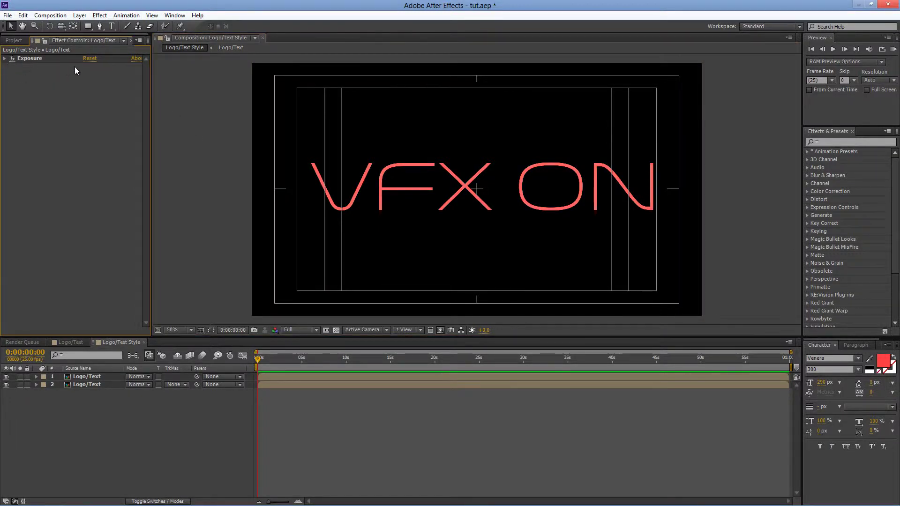
- Draw a closed Pen mask on the upper Logo/Text layer, with a curved upper edge crossing the letters and enclosing their lower part
{"action": "left_click", "coordinate": [99, 27]}
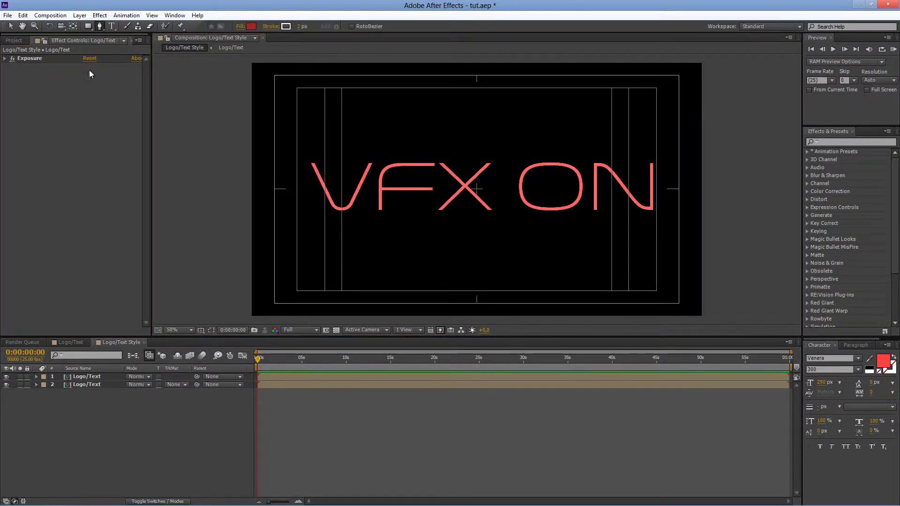
{"action": "left_click", "coordinate": [93, 377]}
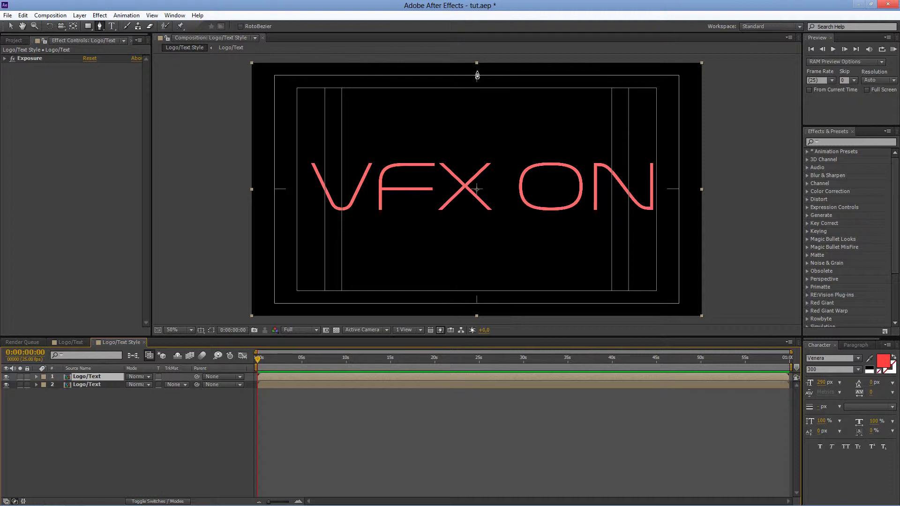
{"action": "left_click", "coordinate": [222, 175]}
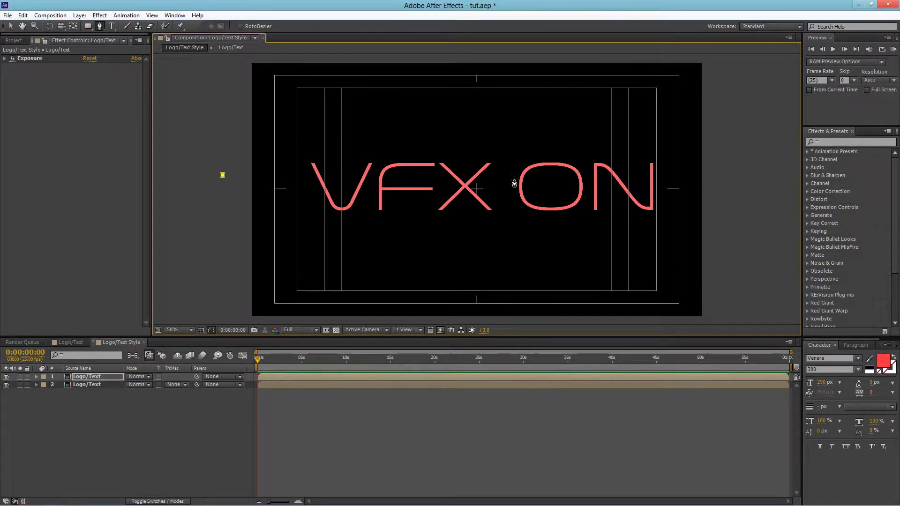
{"action": "left_click_drag", "start_coordinate": [730, 157], "coordinate": [793, 116]}
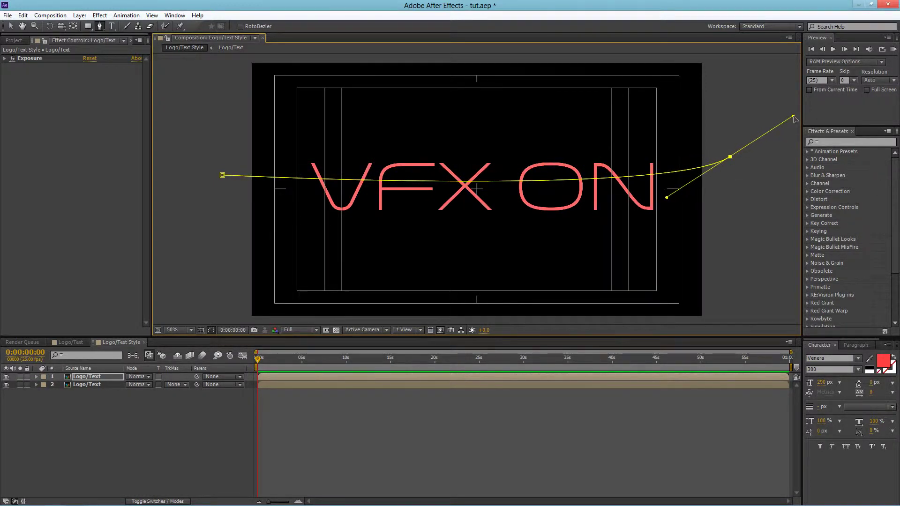
{"action": "left_click", "coordinate": [772, 170]}
{"action": "left_click", "coordinate": [751, 197]}
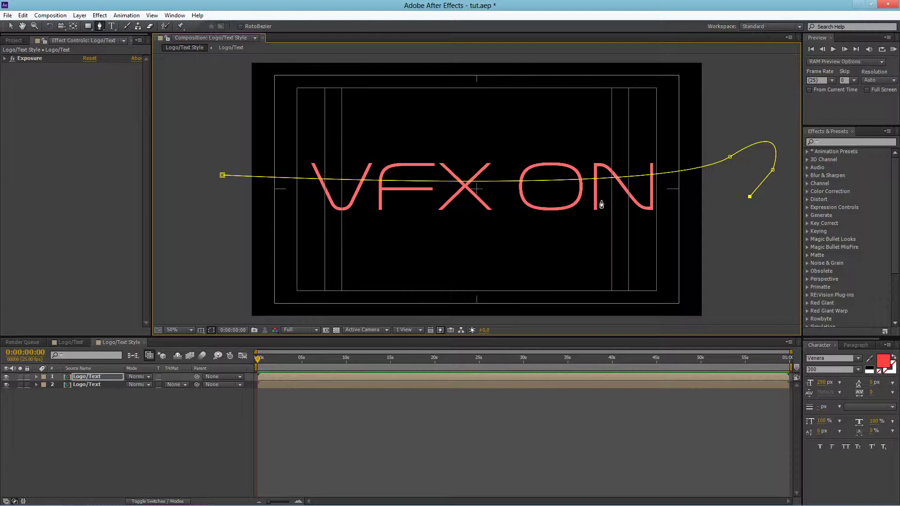
{"action": "left_click", "coordinate": [723, 213]}
{"action": "left_click", "coordinate": [220, 219]}
{"action": "left_click", "coordinate": [222, 175]}
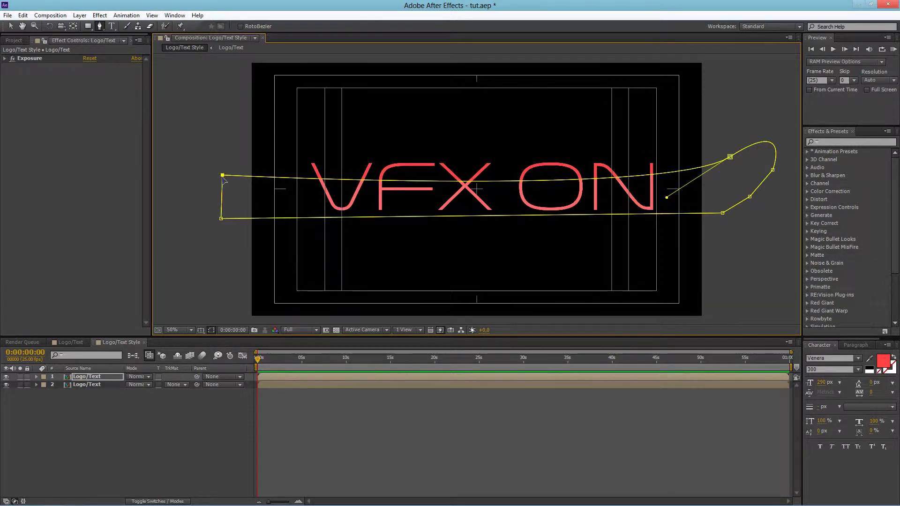
- Invert Mask 1 on the upper Logo/Text layer
{"action": "left_click", "coordinate": [37, 377]}
{"action": "left_click", "coordinate": [44, 385]}
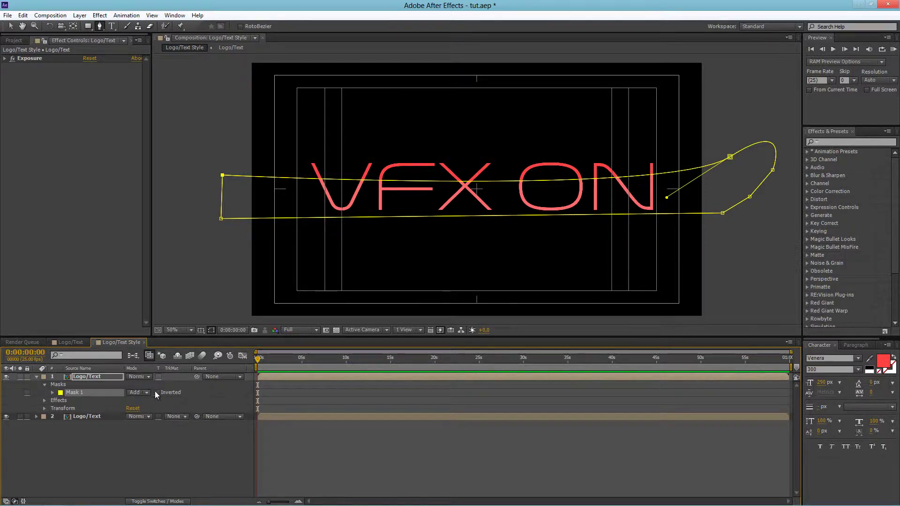
{"action": "left_click", "coordinate": [156, 393]}
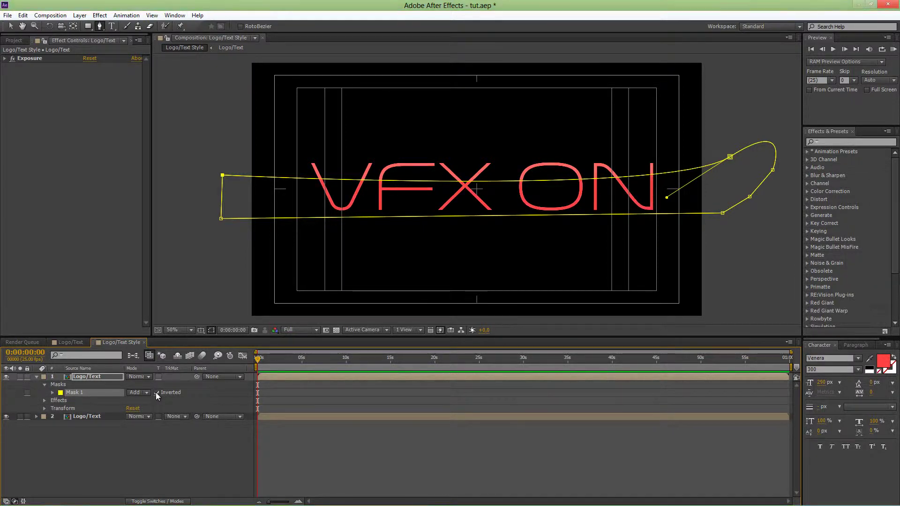
- Set the feather of Mask 1 on the upper Logo/Text layer to 44 pixels
{"action": "left_click", "coordinate": [52, 392]}
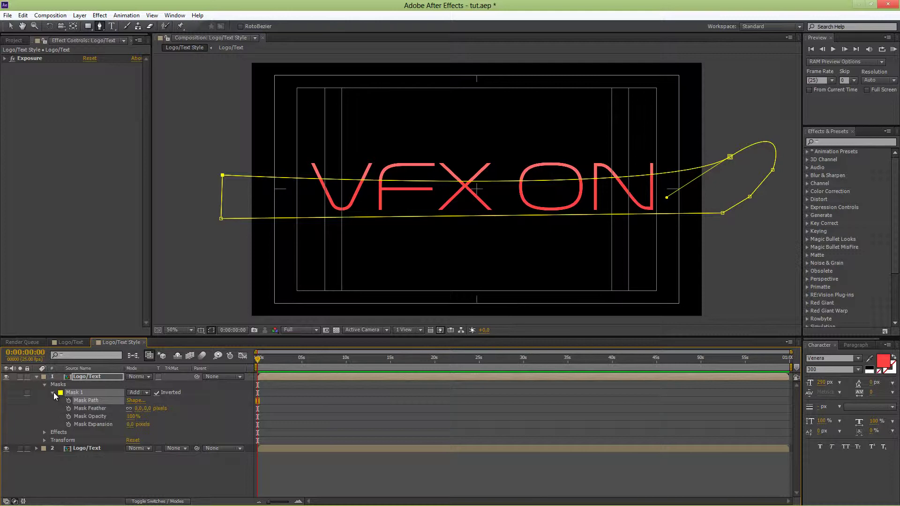
{"action": "left_click", "coordinate": [135, 409]}
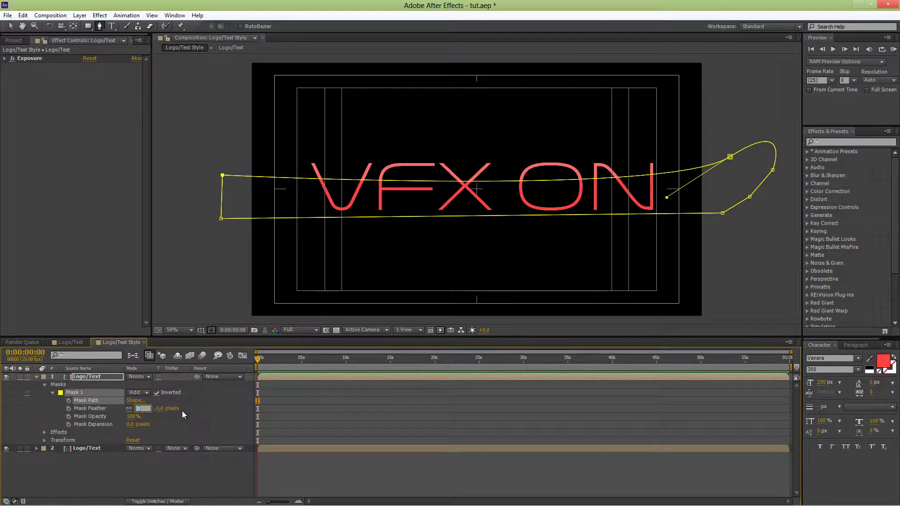
{"action": "type", "text": "44"}
{"action": "left_click", "coordinate": [187, 405]}
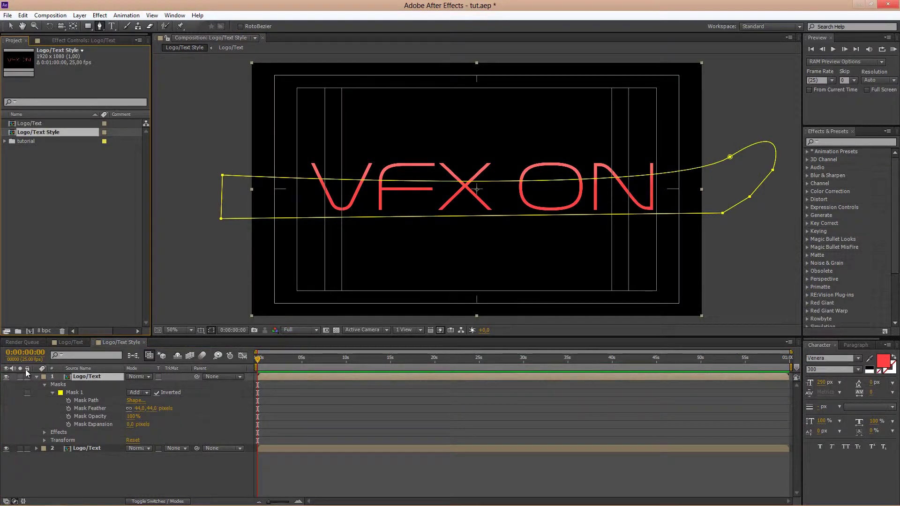
- Create a new composition named Main Comp with the HDTV 1080 25 preset and a one-minute duration
{"action": "left_click", "coordinate": [29, 331]}
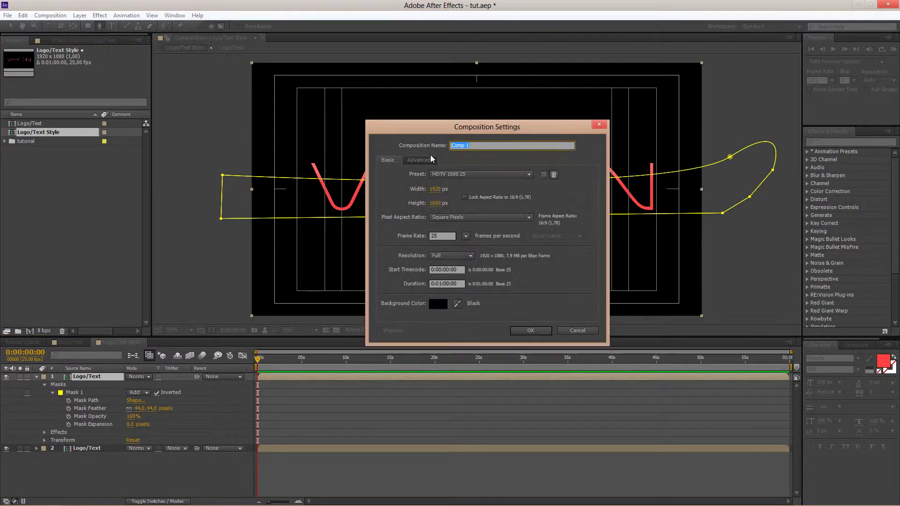
{"action": "type", "text": "Main Comp"}
{"action": "left_click", "coordinate": [543, 333]}
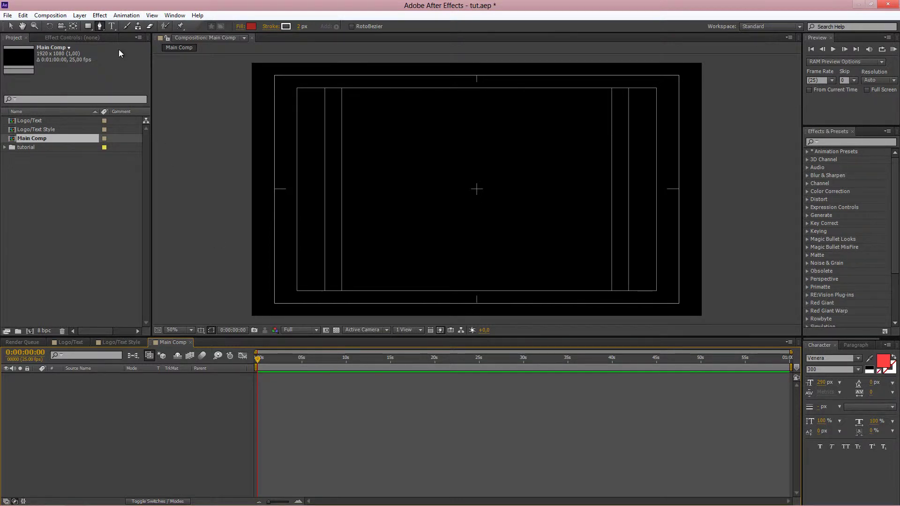
- Add a white (FFFFFF) 1920 x 1080 solid layer to Main Comp
{"action": "left_click", "coordinate": [80, 15]}
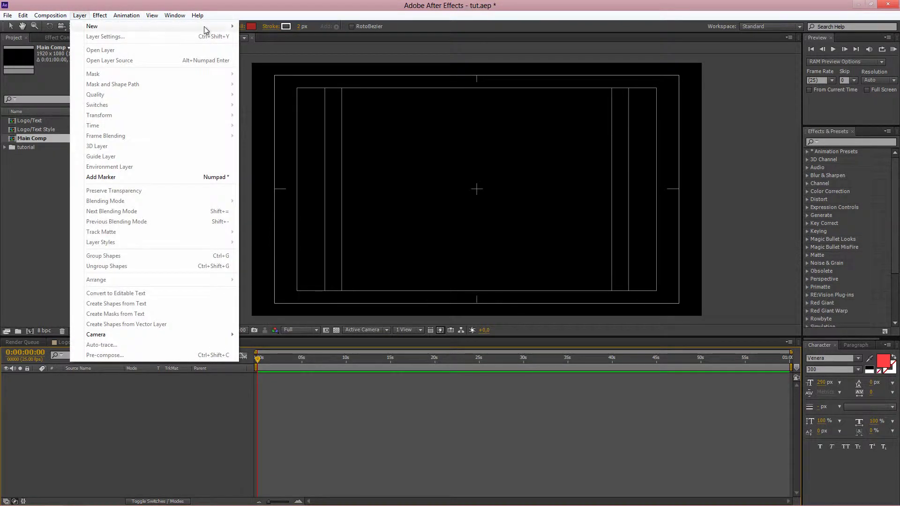
{"action": "mouse_move", "coordinate": [204, 26]}
{"action": "left_click", "coordinate": [282, 38]}
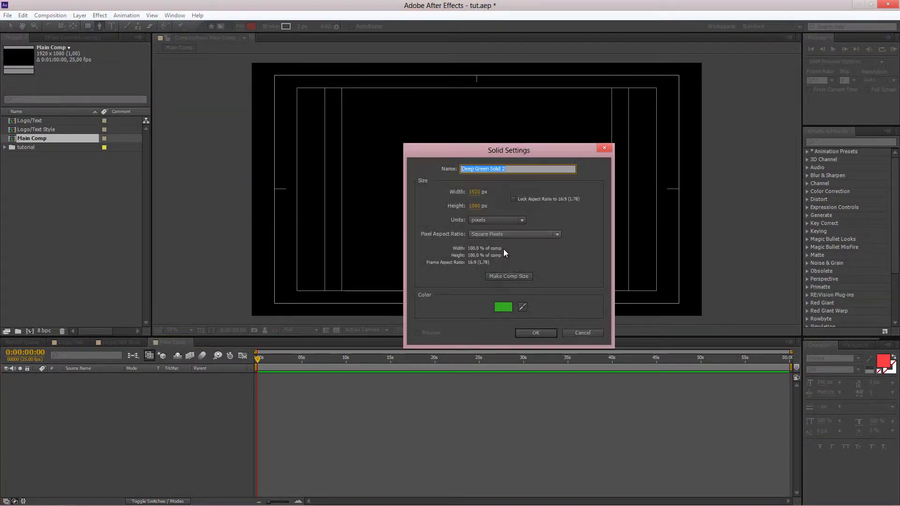
{"action": "left_click", "coordinate": [502, 306]}
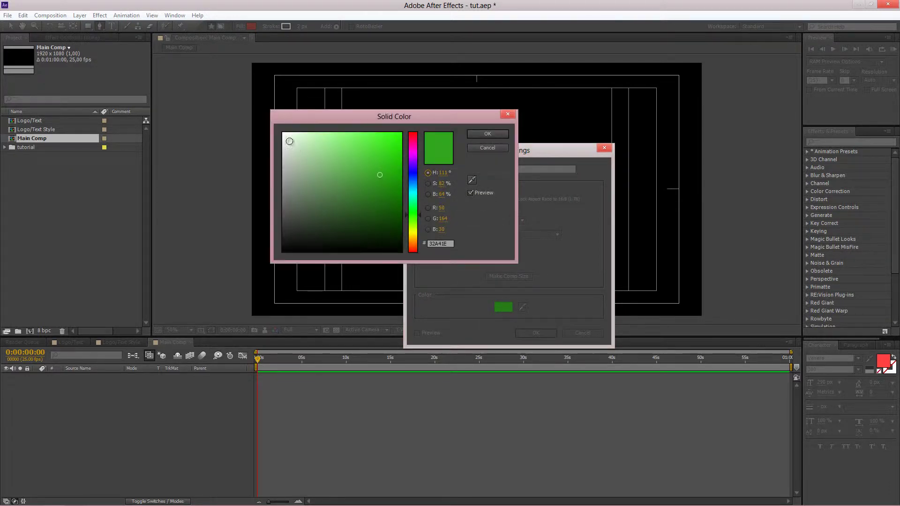
{"action": "left_click_drag", "start_coordinate": [289, 141], "coordinate": [272, 127]}
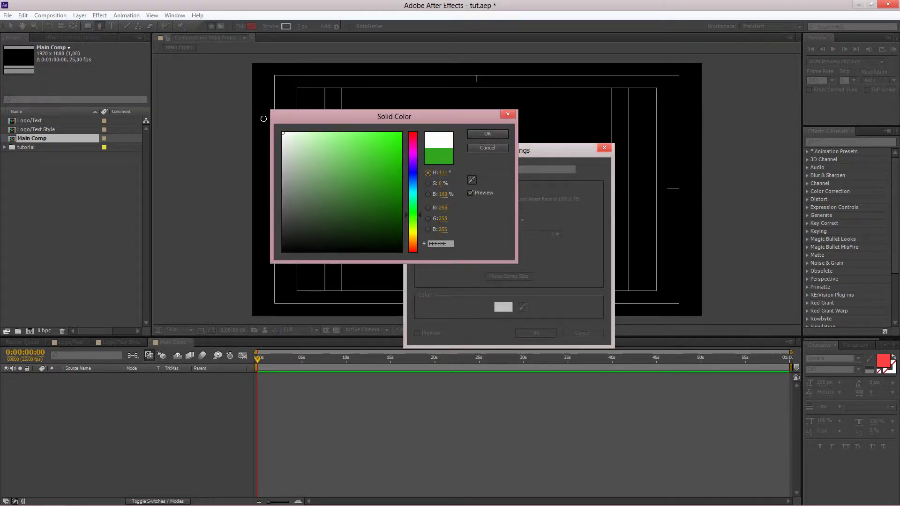
{"action": "left_click", "coordinate": [488, 134]}
{"action": "left_click", "coordinate": [545, 333]}
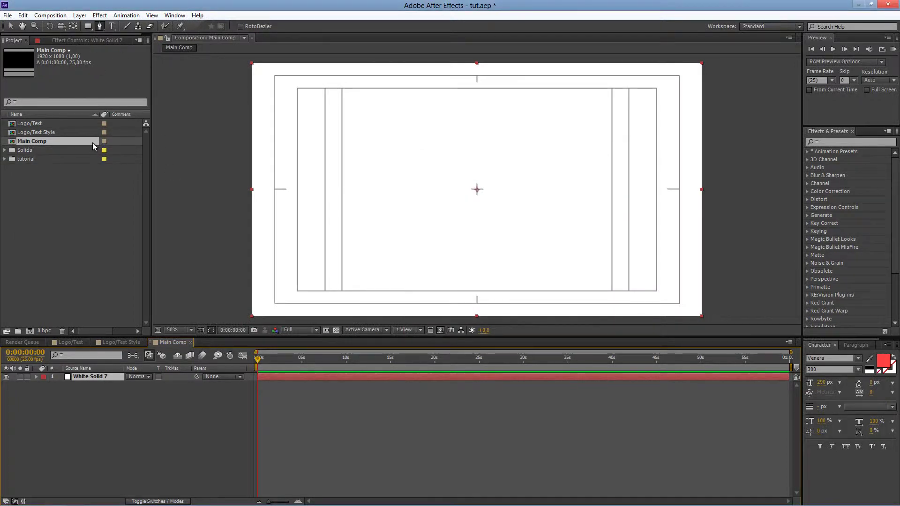
- Apply the Ramp effect to the white solid layer in Main Comp
{"action": "key", "text": "F2"}
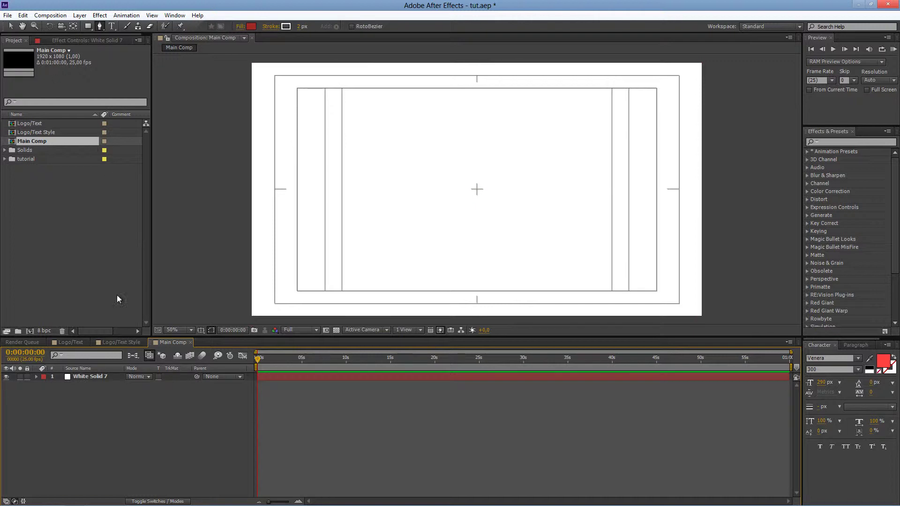
{"action": "left_click", "coordinate": [112, 378]}
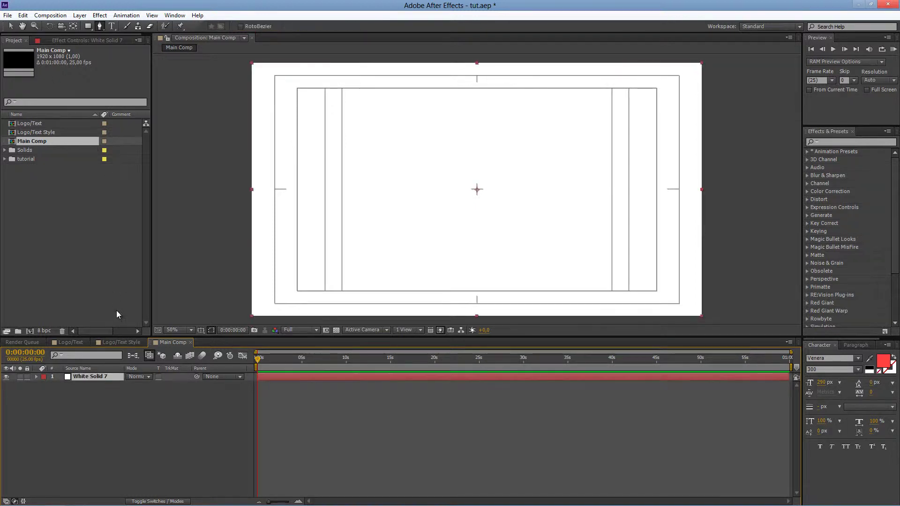
{"action": "left_click", "coordinate": [100, 15]}
{"action": "mouse_move", "coordinate": [155, 107]}
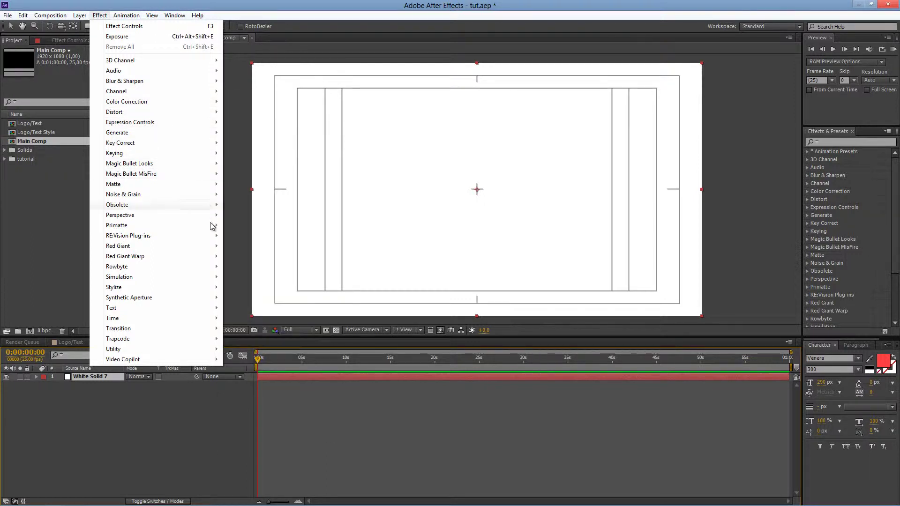
{"action": "mouse_move", "coordinate": [201, 137]}
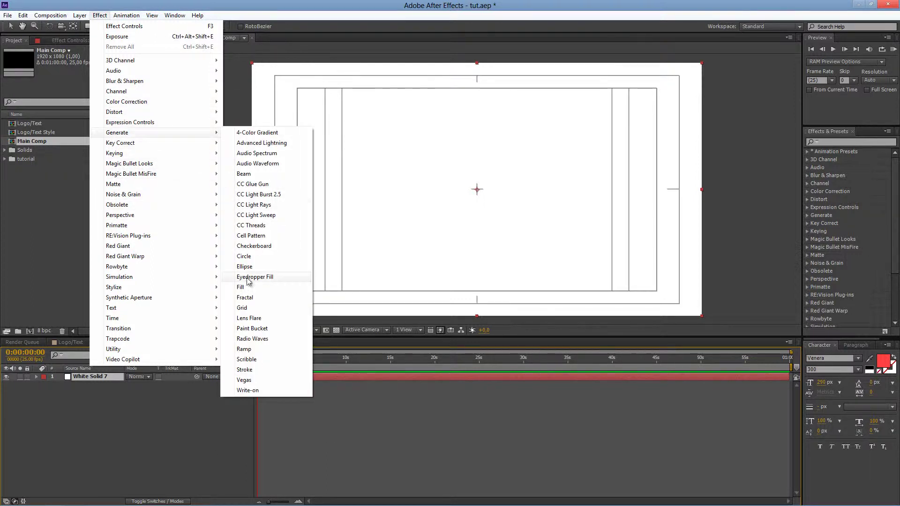
{"action": "left_click", "coordinate": [257, 350]}
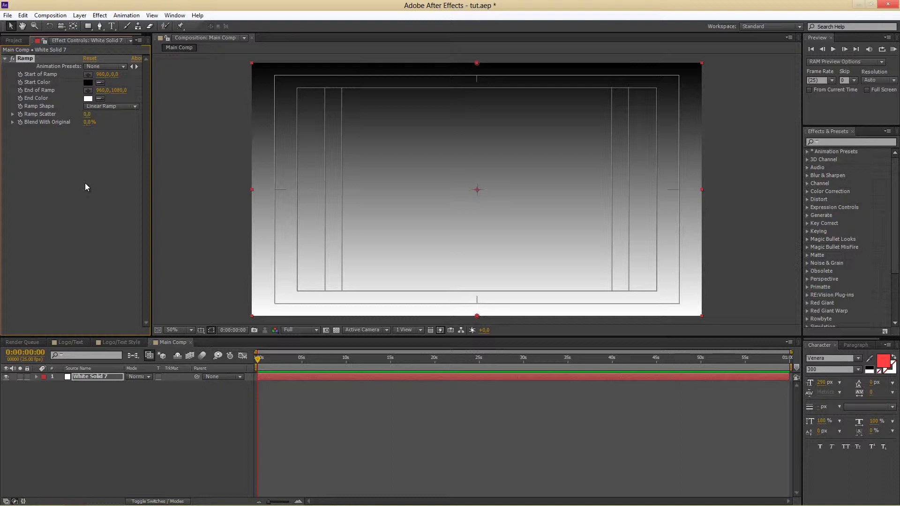
- Set the Ramp effect's Start of Ramp to 968, 536 on the white solid
{"action": "left_click", "coordinate": [101, 75]}
{"action": "type", "text": "968"}
{"action": "key", "text": "Return"}
{"action": "left_click", "coordinate": [115, 74]}
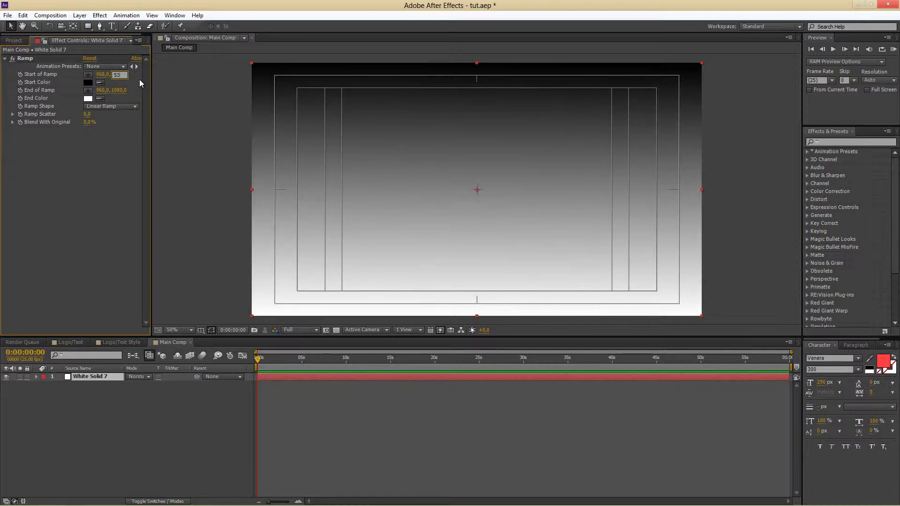
{"action": "key", "text": "Return"}
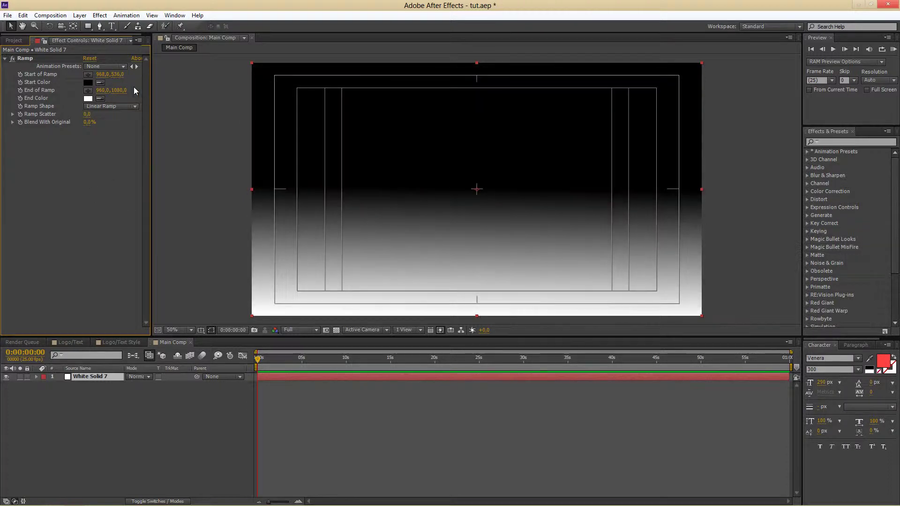
- Set the Ramp effect's End of Ramp to 248, 1148 on the white solid
{"action": "left_click", "coordinate": [101, 91]}
{"action": "type", "text": "248"}
{"action": "key", "text": "Tab"}
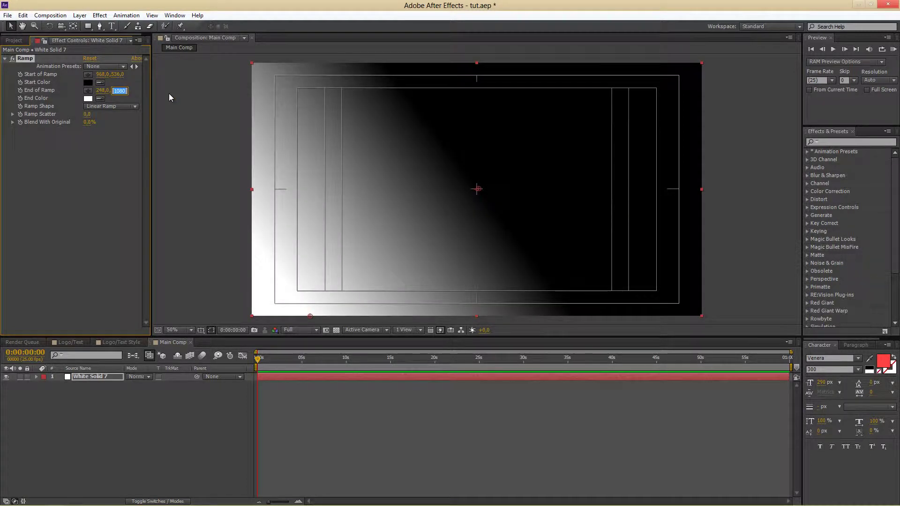
{"action": "type", "text": "1148"}
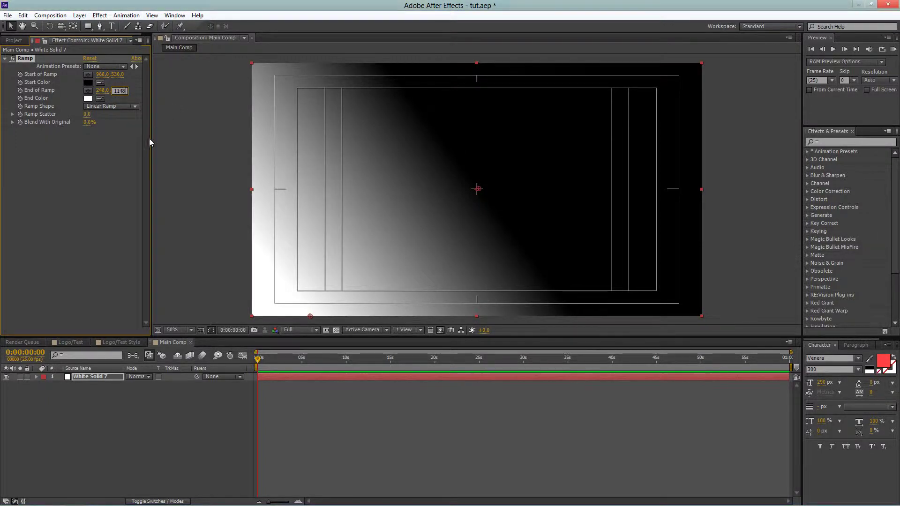
{"action": "left_click", "coordinate": [119, 194]}
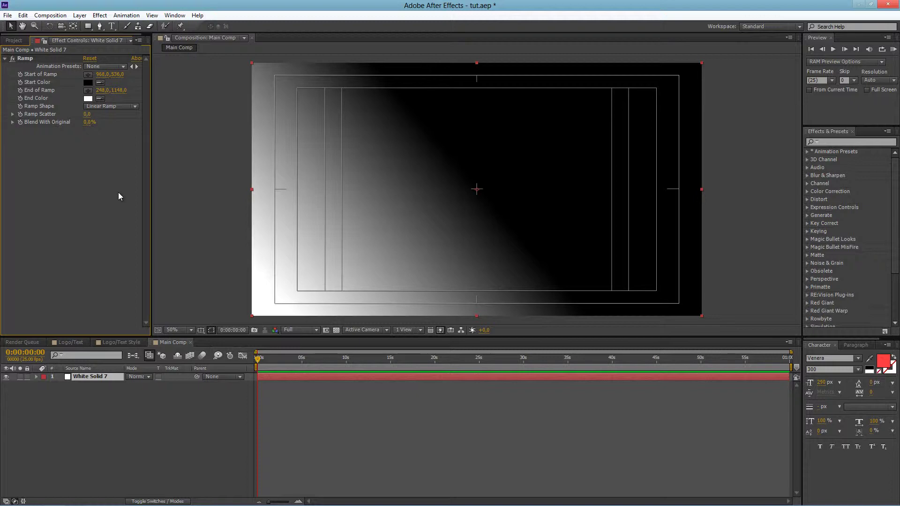
- Change the ramp shape to Radial Ramp and set Ramp Scatter to 96
{"action": "left_click", "coordinate": [120, 107]}
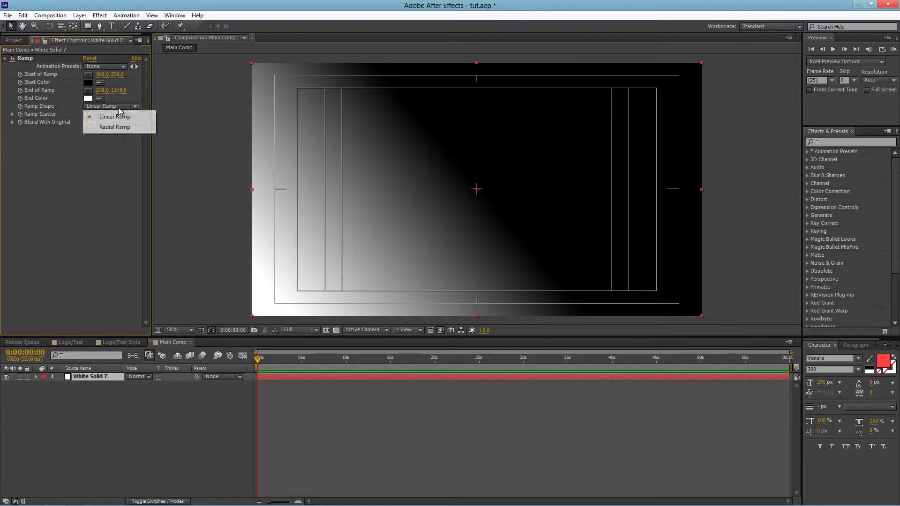
{"action": "left_click", "coordinate": [117, 128]}
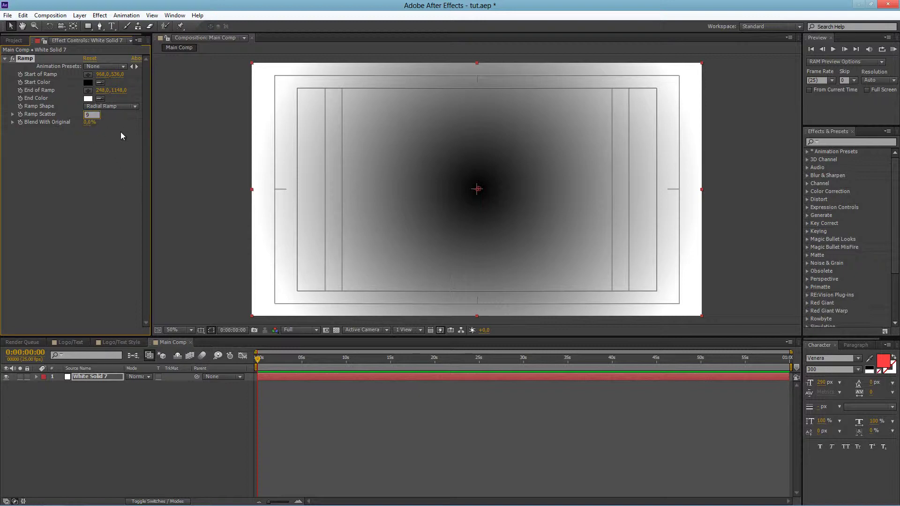
{"action": "left_click", "coordinate": [90, 213]}
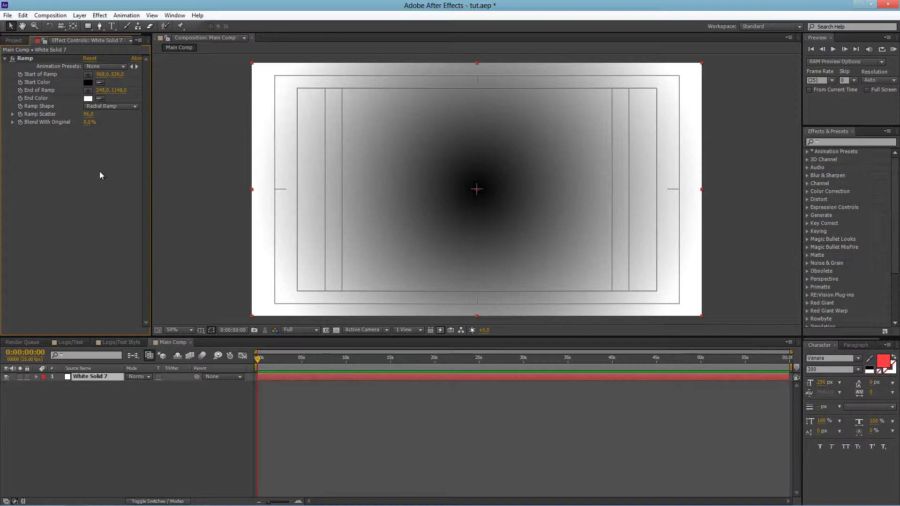
- Set the ramp's Start Color to the light lime green D4EE5E
{"action": "left_click", "coordinate": [89, 83]}
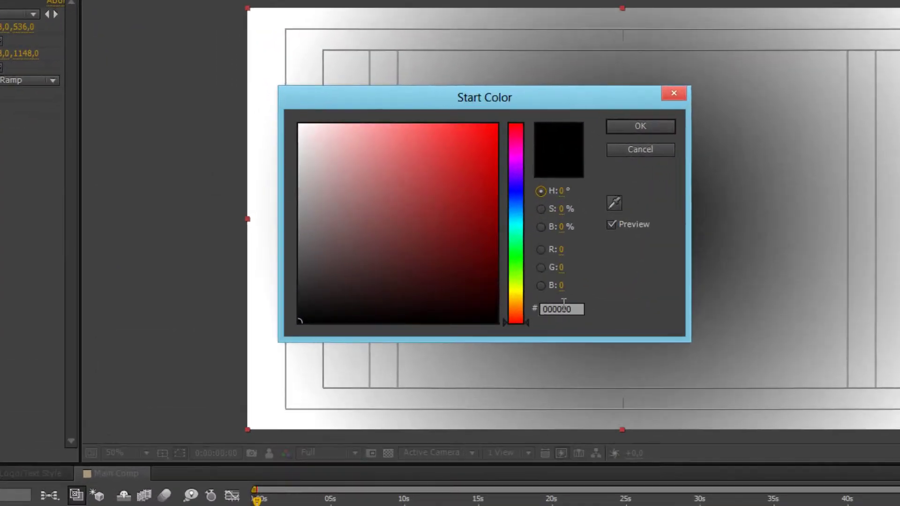
{"action": "left_click", "coordinate": [440, 244]}
{"action": "type", "text": "D4EE5E"}
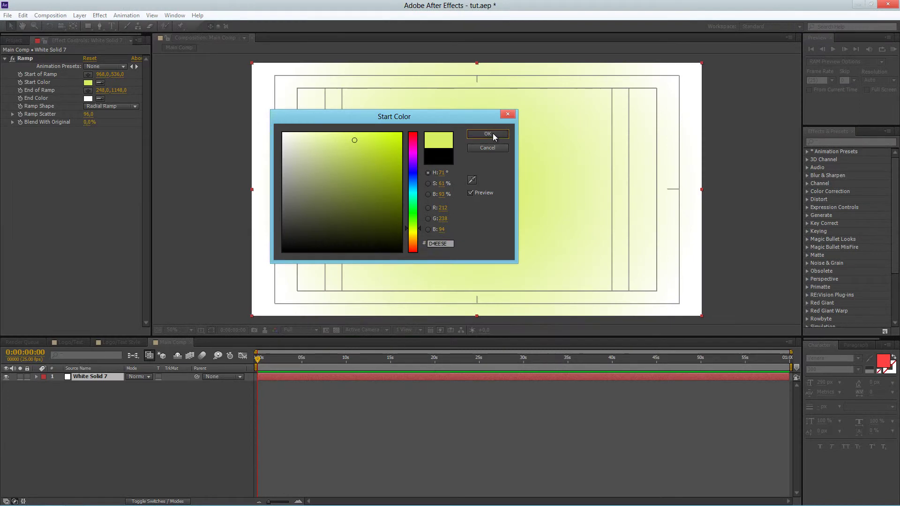
{"action": "left_click", "coordinate": [707, 123]}
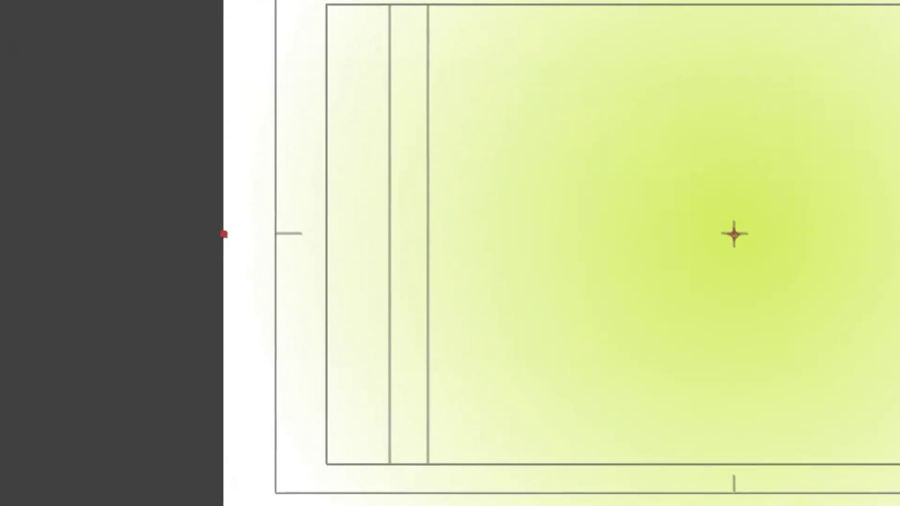
- Set the ramp's End Color to the darker lime green B5CD48
{"action": "left_click", "coordinate": [12, 70]}
{"action": "left_click", "coordinate": [531, 289]}
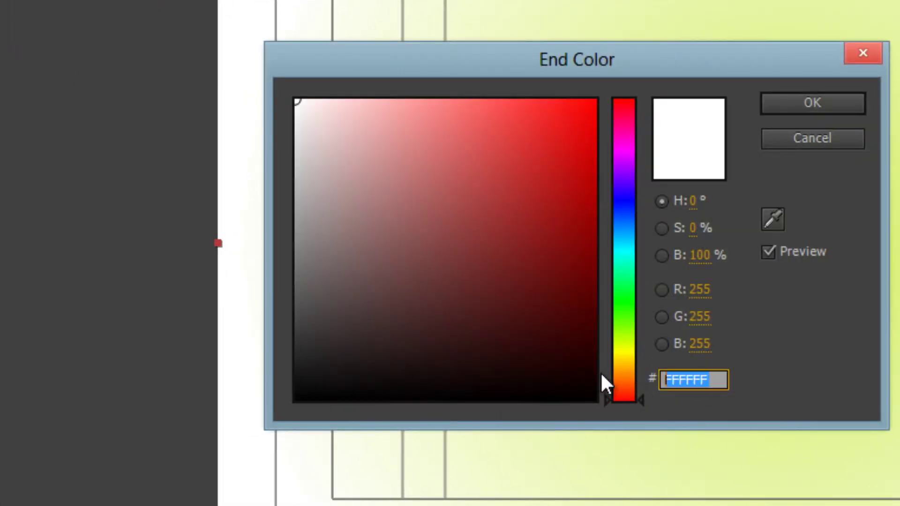
{"action": "type", "text": "B5CD48"}
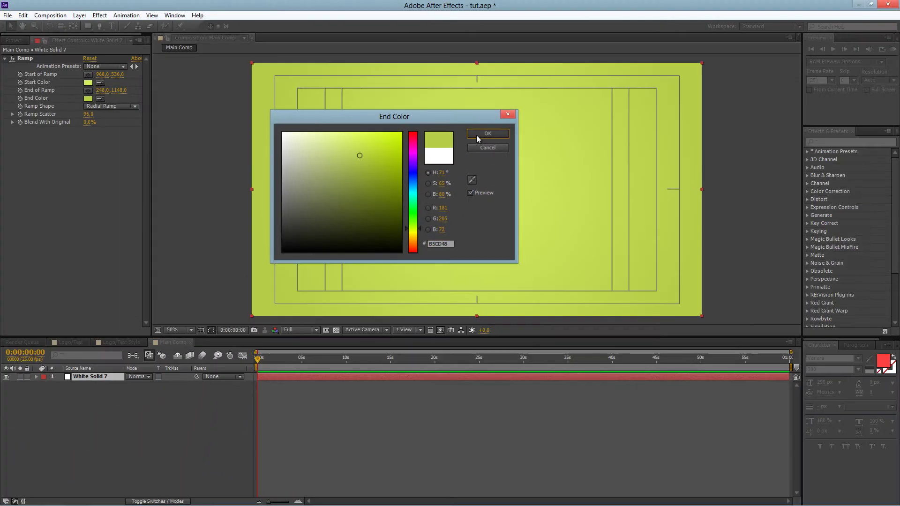
{"action": "left_click", "coordinate": [813, 102]}
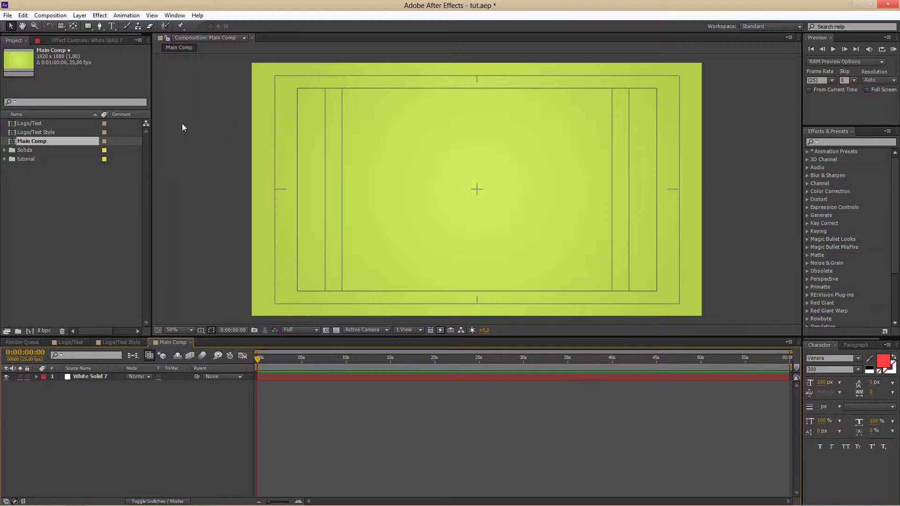
- Place the Logo/Text Style composition above the solid in Main Comp and rename its layer shadows
{"action": "left_click_drag", "start_coordinate": [38, 131], "coordinate": [108, 373]}
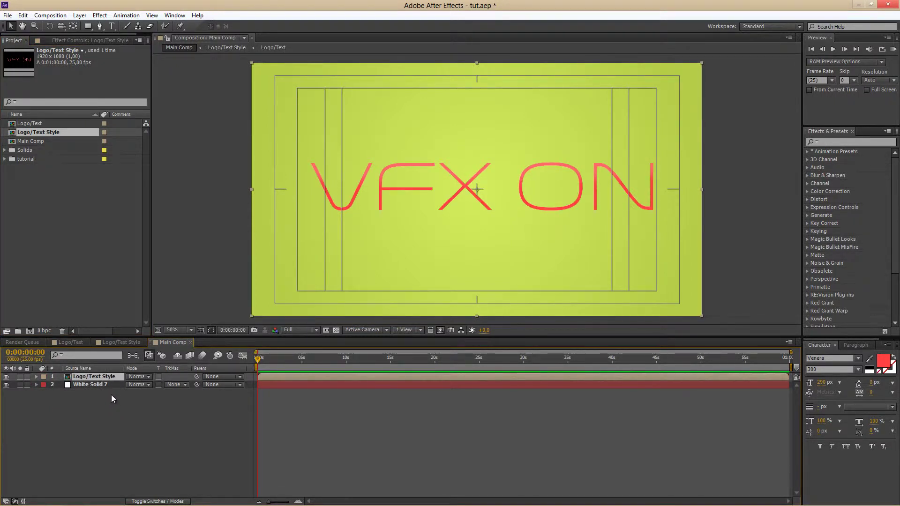
{"action": "left_click", "coordinate": [99, 377]}
{"action": "key", "text": "Return"}
{"action": "type", "text": "Shadows"}
{"action": "key", "text": "Return"}
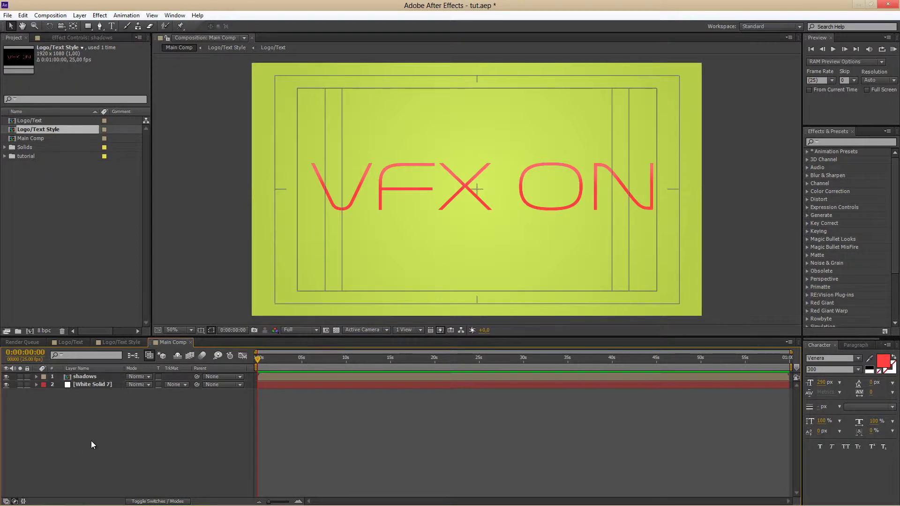
- Apply a Fill effect to the shadows layer and set its color to black, 000000
{"action": "left_click", "coordinate": [91, 380]}
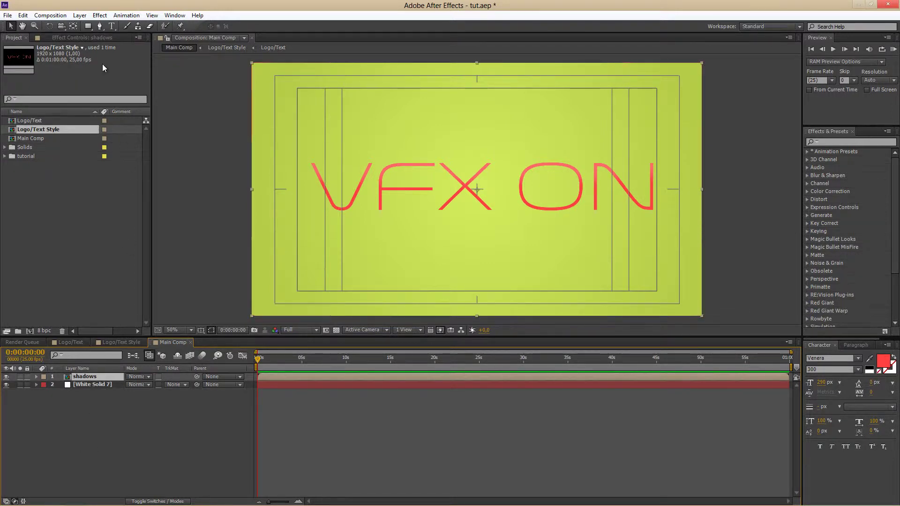
{"action": "left_click", "coordinate": [99, 40]}
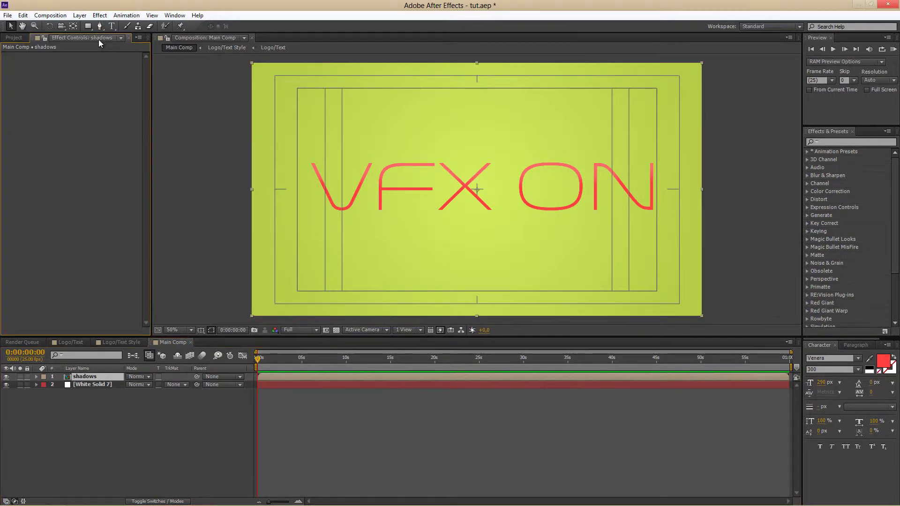
{"action": "left_click", "coordinate": [100, 15]}
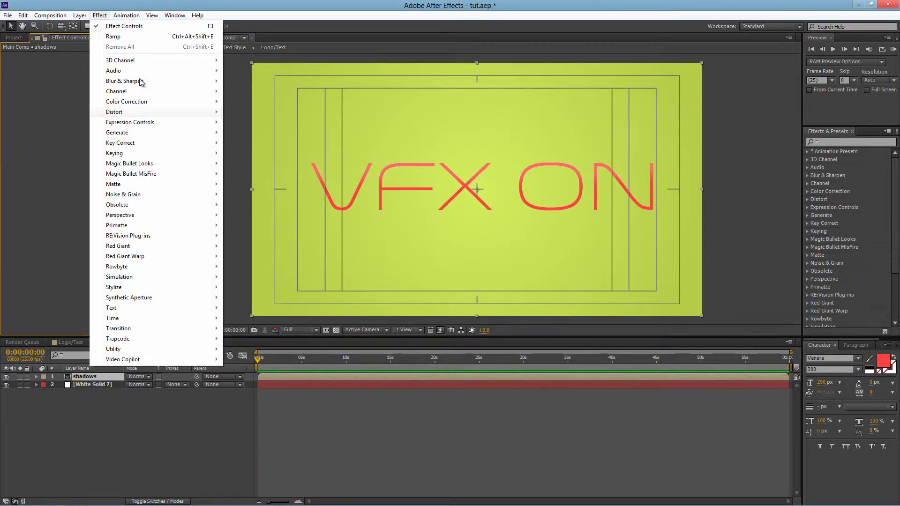
{"action": "mouse_move", "coordinate": [140, 133]}
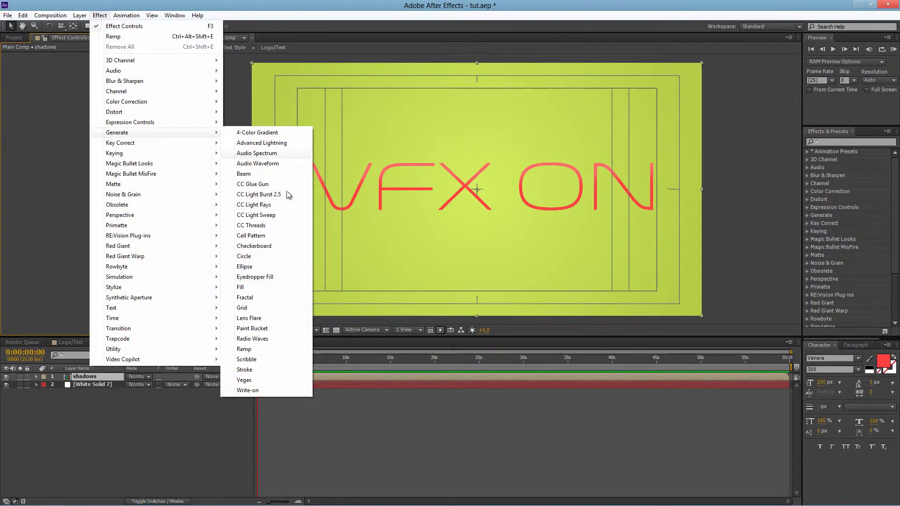
{"action": "left_click", "coordinate": [255, 290]}
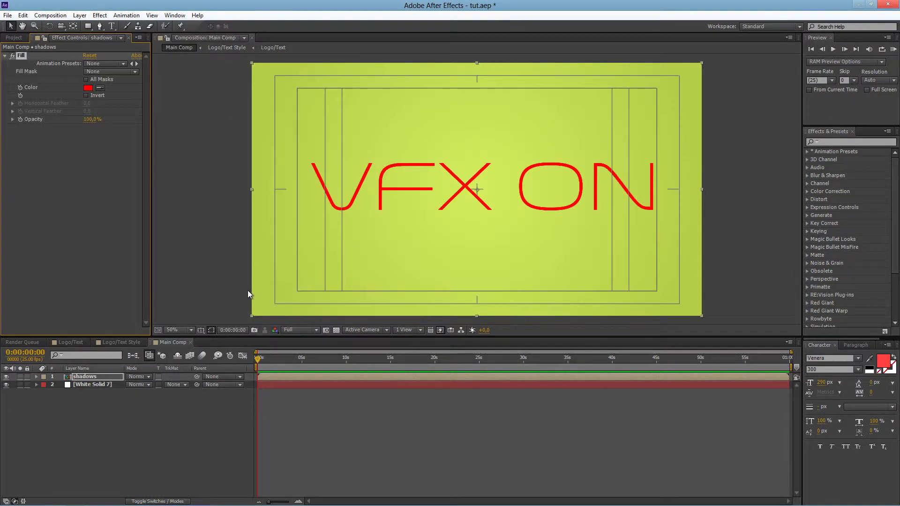
{"action": "left_click", "coordinate": [88, 88]}
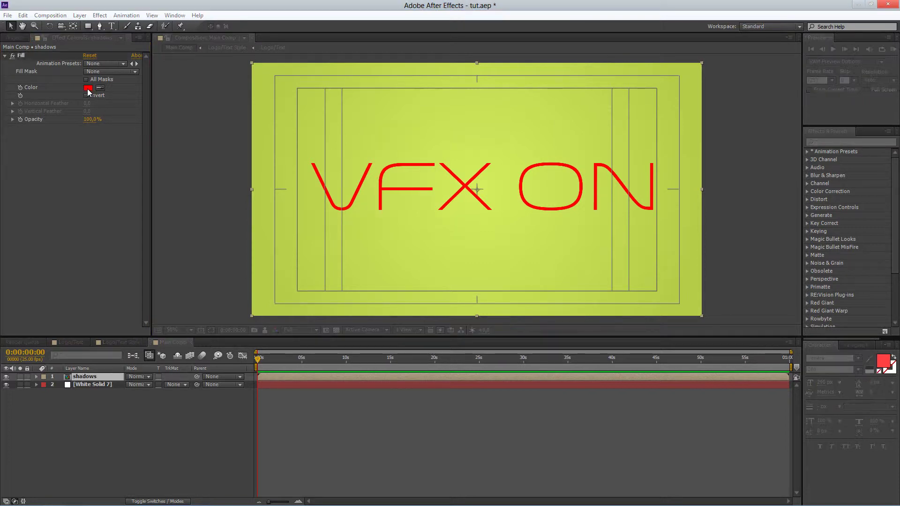
{"action": "left_click_drag", "start_coordinate": [329, 178], "coordinate": [241, 316]}
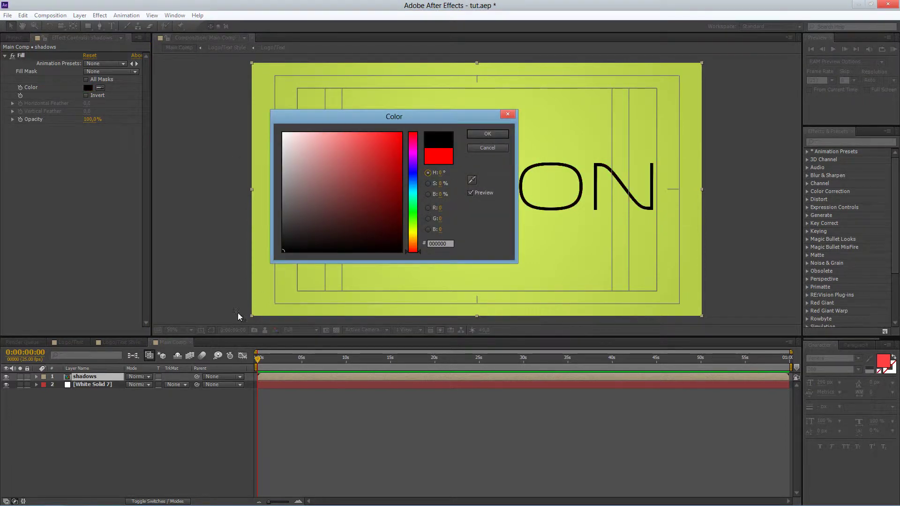
{"action": "left_click", "coordinate": [484, 134]}
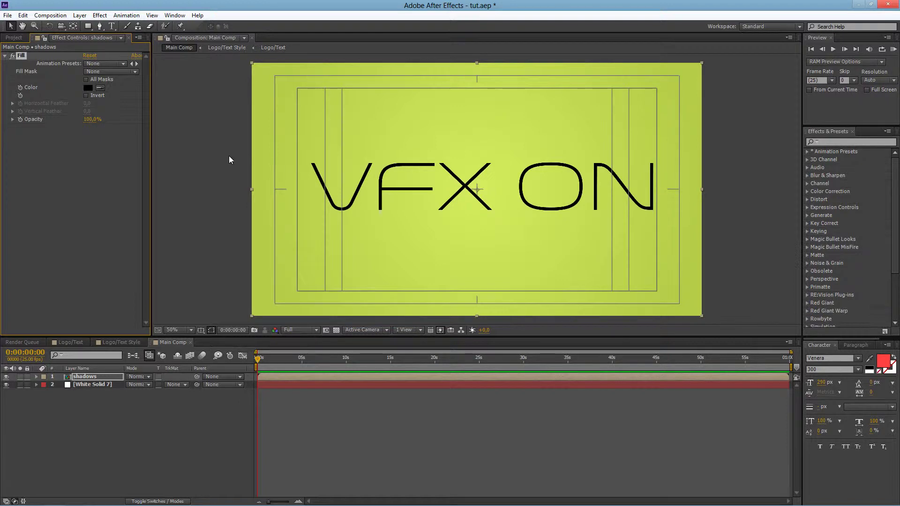
- Add CC Radial Fast Blur to the shadows layer and set its Center to 925,3, -625,9
{"action": "left_click", "coordinate": [100, 15]}
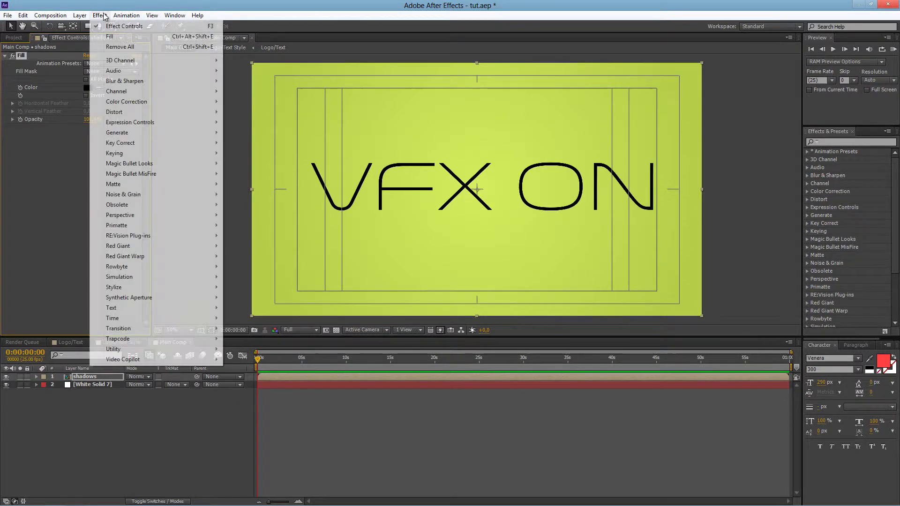
{"action": "mouse_move", "coordinate": [171, 83]}
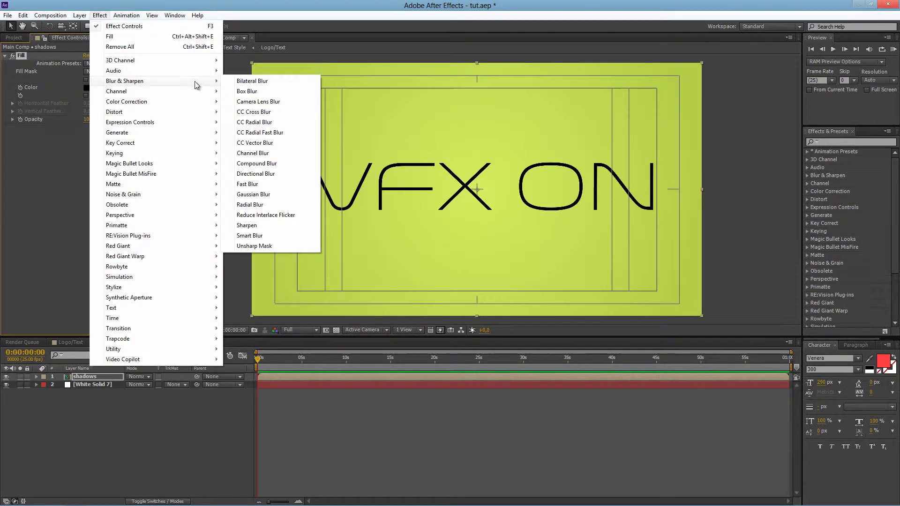
{"action": "left_click", "coordinate": [267, 135]}
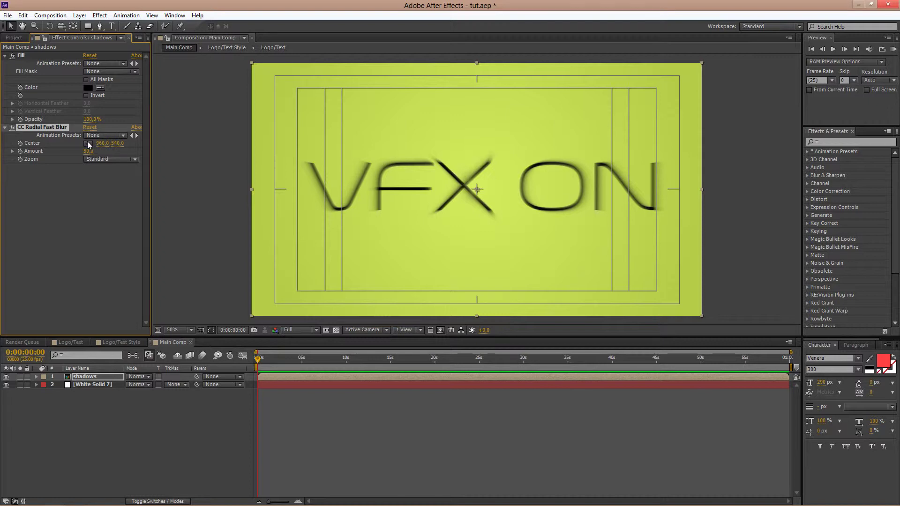
{"action": "left_click", "coordinate": [103, 143]}
{"action": "type", "text": "925,3"}
{"action": "left_click", "coordinate": [131, 192]}
{"action": "left_click", "coordinate": [117, 145]}
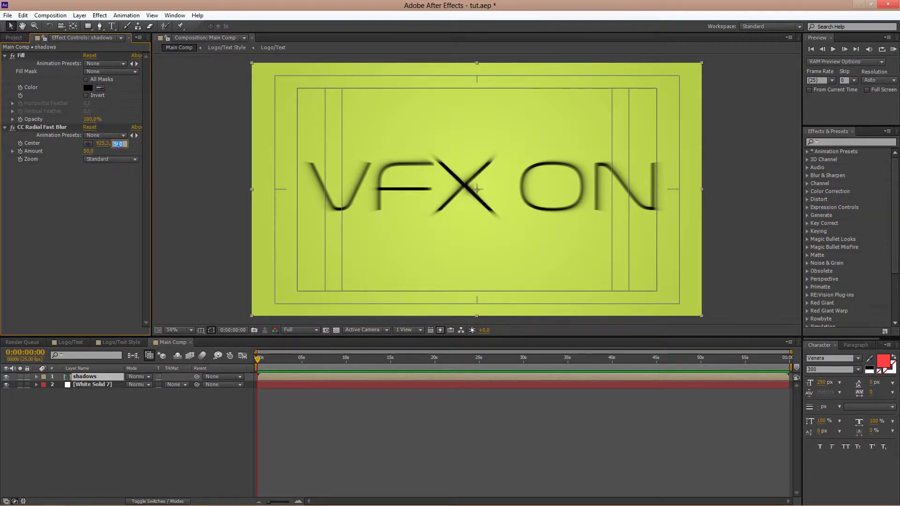
{"action": "type", "text": "-6"}
{"action": "type", "text": "25,9"}
{"action": "key", "text": "Return"}
- Set the CC Radial Fast Blur Amount to 23 on the shadows layer
{"action": "left_click", "coordinate": [87, 151]}
{"action": "type", "text": "23"}
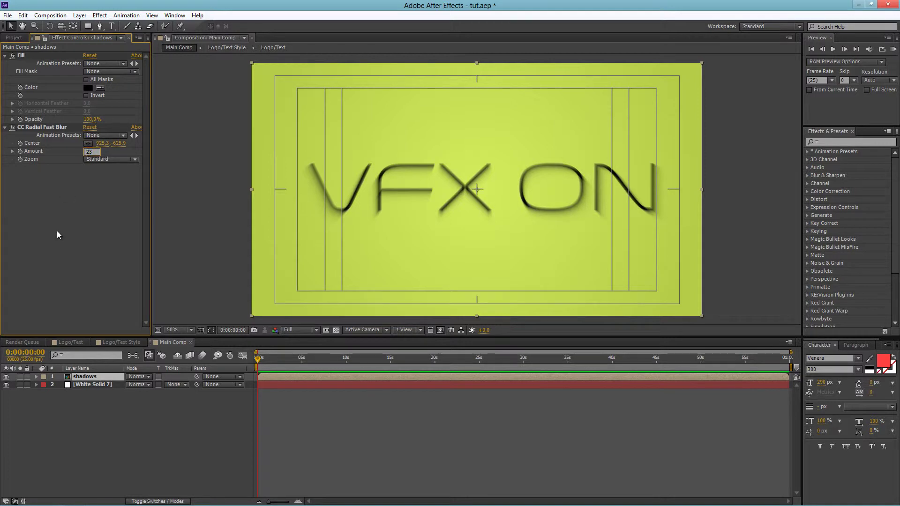
{"action": "key", "text": "Return"}
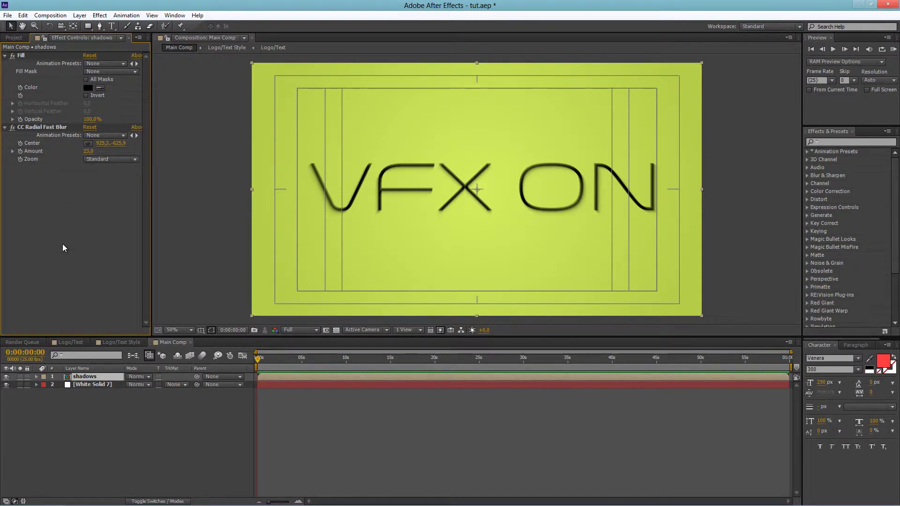
- Duplicate the CC Radial Fast Blur effect and set the copy's Center to 1732,5, 209,8
{"action": "left_click", "coordinate": [65, 128]}
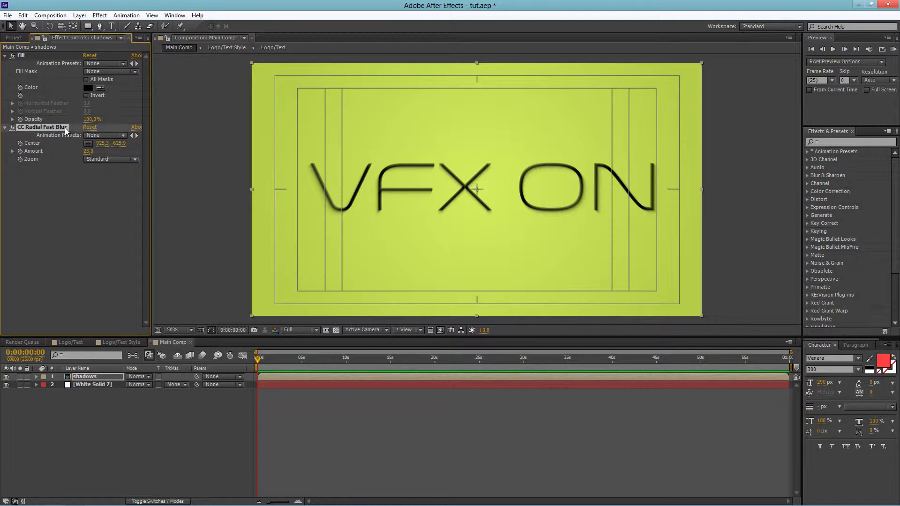
{"action": "key", "text": "ctrl+d"}
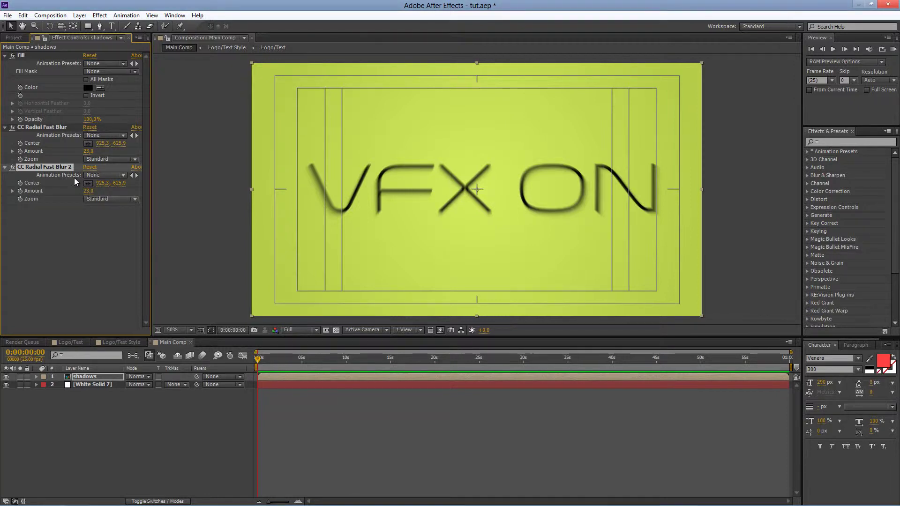
{"action": "left_click", "coordinate": [99, 184]}
{"action": "type", "text": "17"}
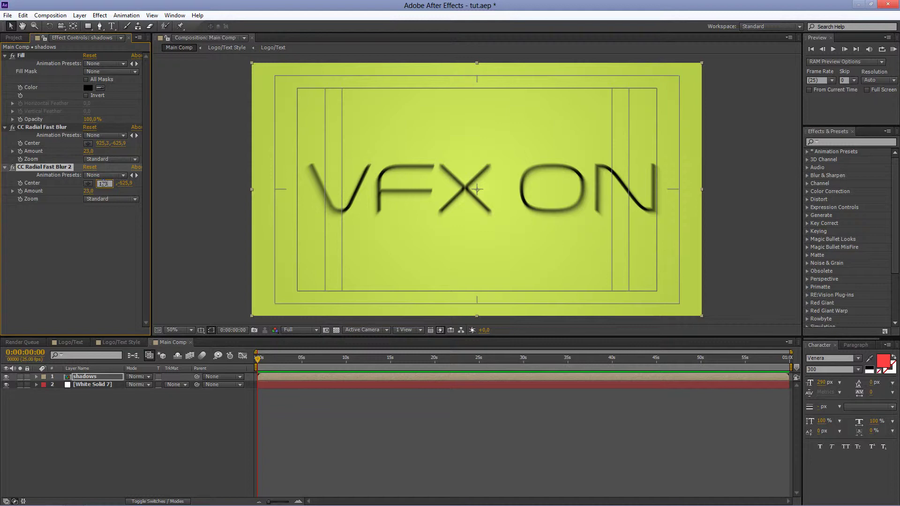
{"action": "type", "text": "32,5"}
{"action": "left_click", "coordinate": [126, 183]}
{"action": "type", "text": "209,8"}
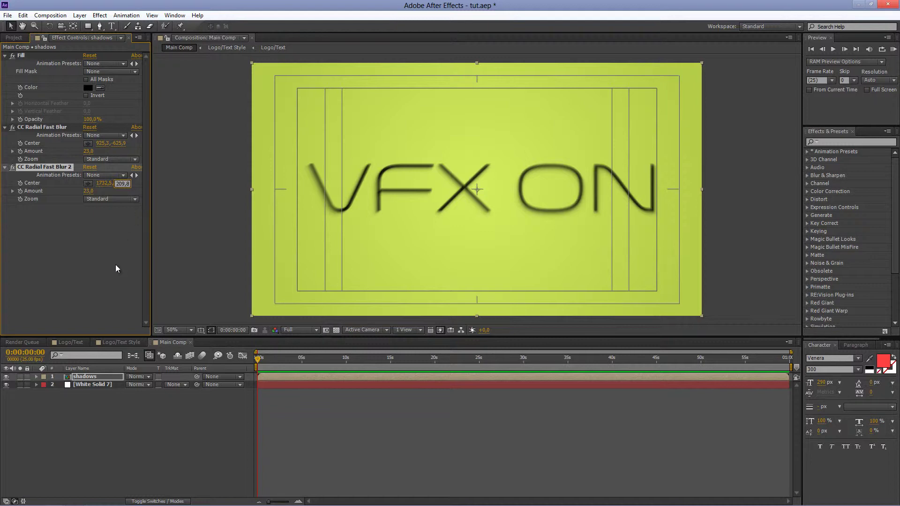
{"action": "left_click", "coordinate": [117, 269]}
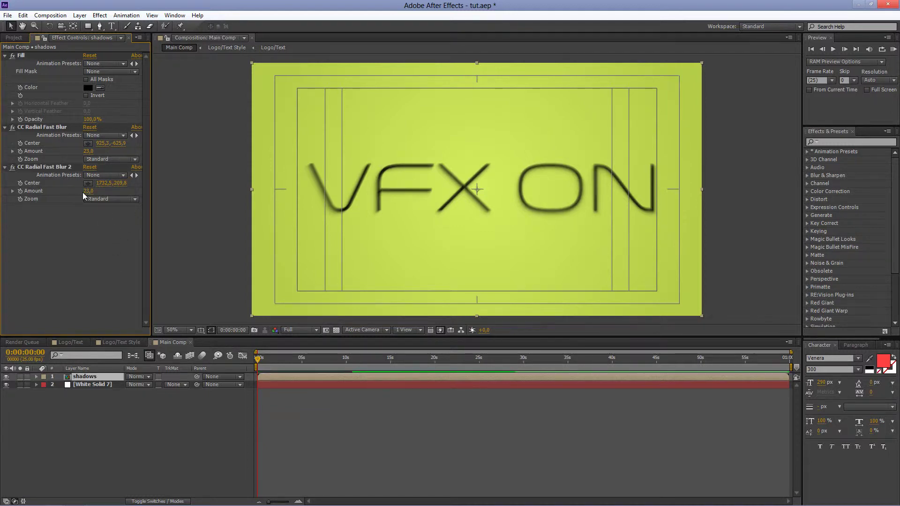
- Duplicate the second CC Radial Fast Blur and set the new copy's Center to 291,5, 189,4
{"action": "left_click", "coordinate": [55, 167]}
{"action": "key", "text": "ctrl+d"}
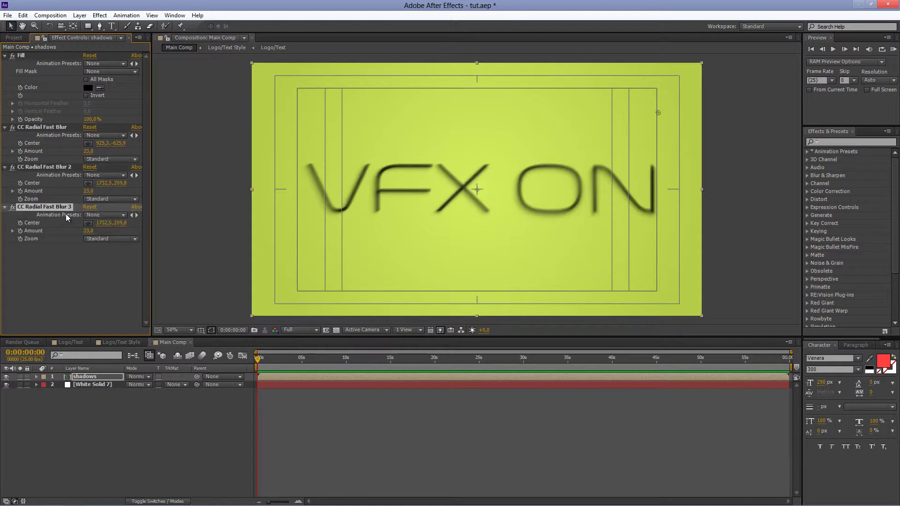
{"action": "left_click", "coordinate": [113, 223]}
{"action": "type", "text": "291,5"}
{"action": "key", "text": "Tab"}
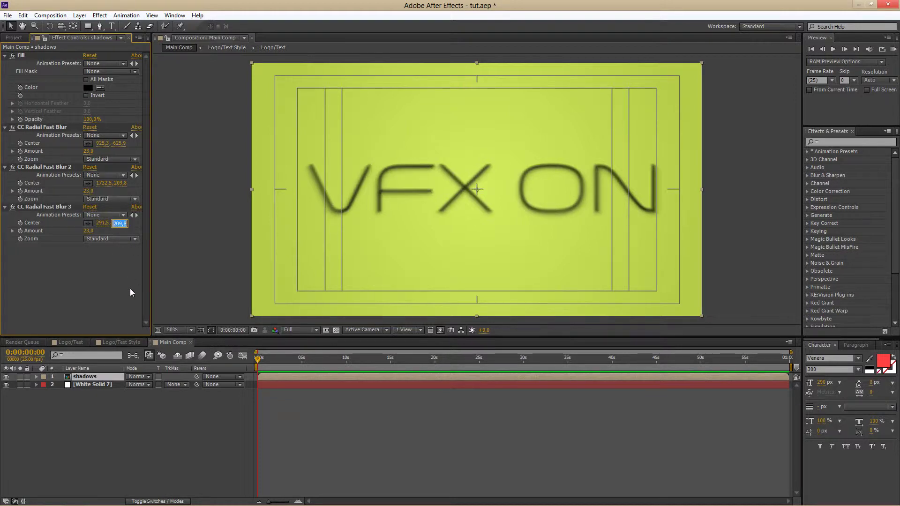
{"action": "type", "text": "189,4"}
{"action": "left_click", "coordinate": [107, 317]}
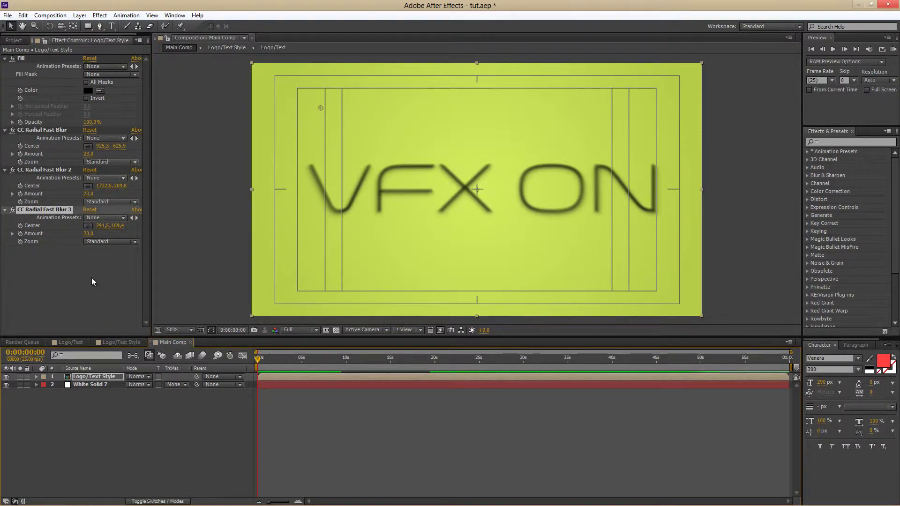
- Duplicate the third CC Radial Fast Blur, giving the copy a Center of 955,2, -12,4 and an Amount of 79
{"action": "left_click", "coordinate": [52, 209]}
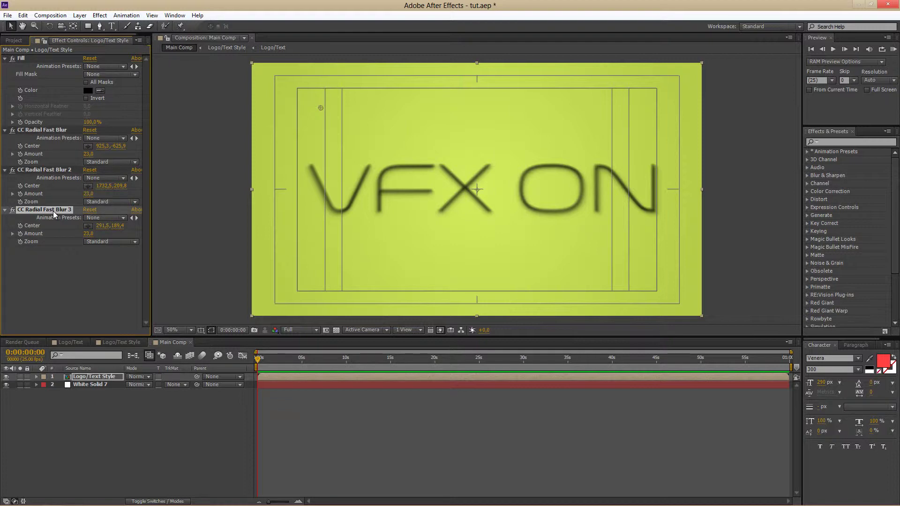
{"action": "key", "text": "ctrl+d"}
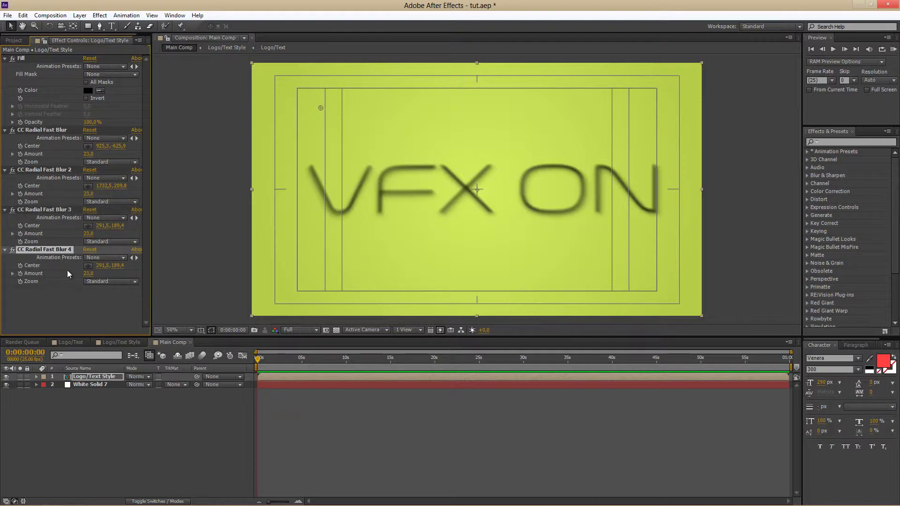
{"action": "left_click", "coordinate": [105, 270]}
{"action": "type", "text": "955,2"}
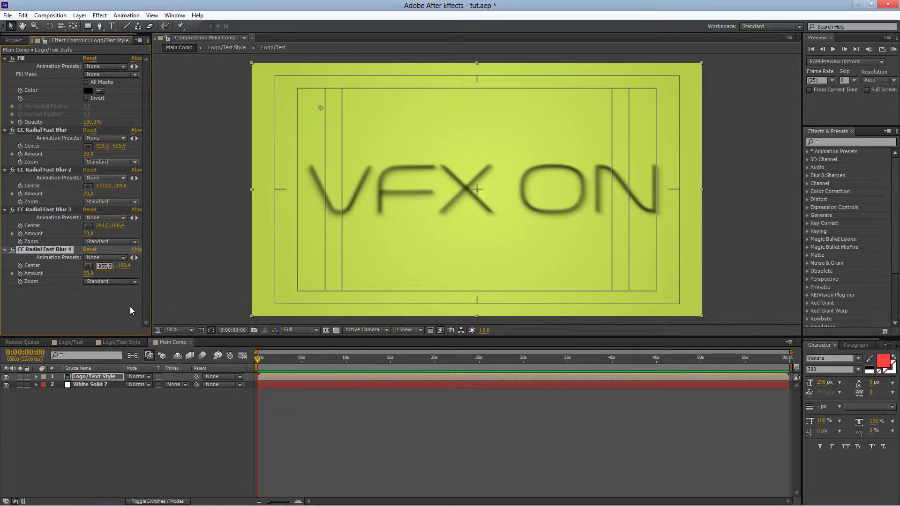
{"action": "key", "text": "Return"}
{"action": "left_click", "coordinate": [120, 266]}
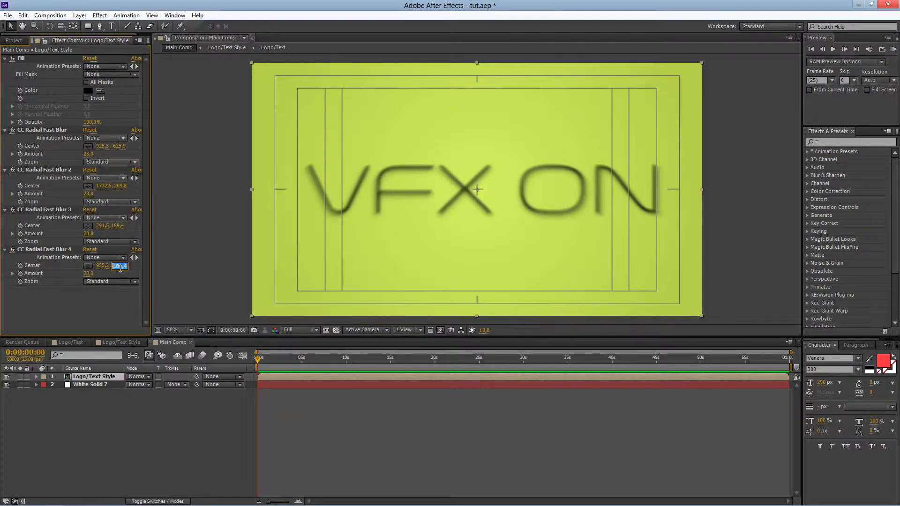
{"action": "type", "text": "-12,4"}
{"action": "key", "text": "Return"}
{"action": "left_click", "coordinate": [87, 274]}
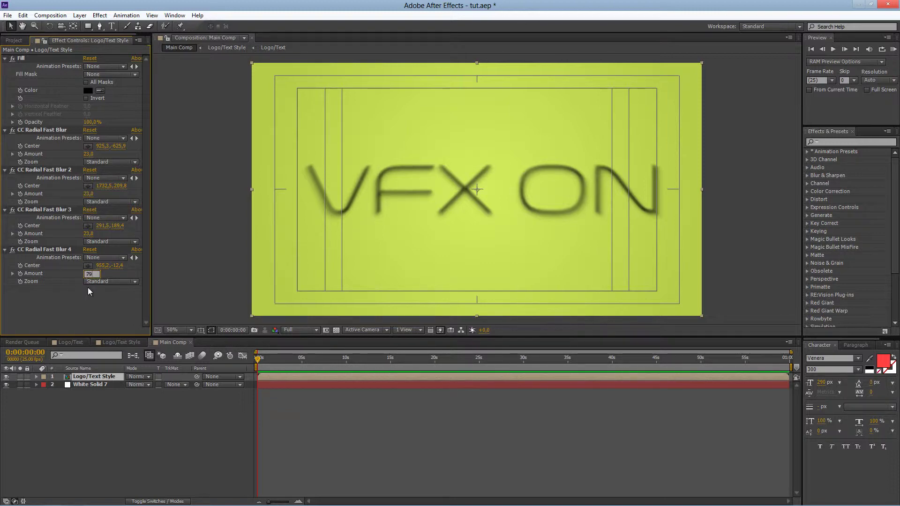
{"action": "key", "text": "Return"}
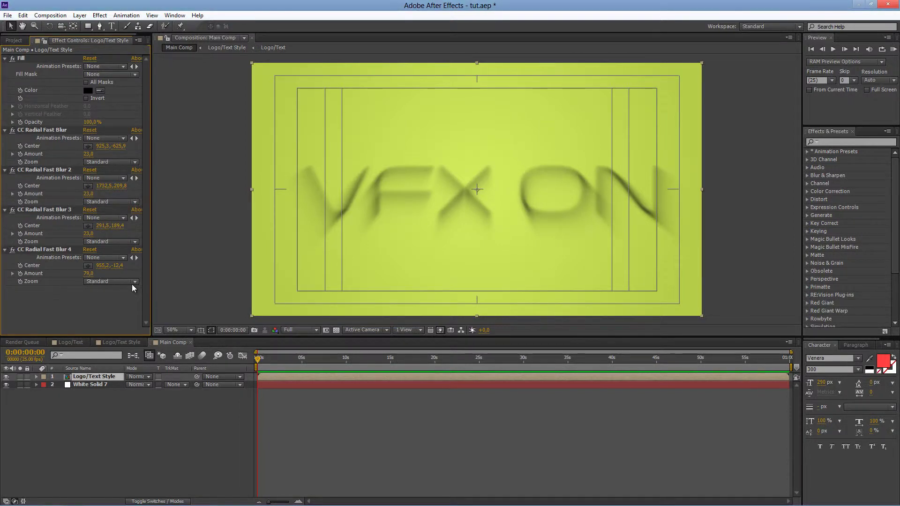
- Add a Curves effect below the blurs on the shadows layer and load a saved ACV curve file into it
{"action": "key", "text": "alt+t"}
{"action": "key", "text": "Right"}
{"action": "key", "text": "Up"}
{"action": "key", "text": "Up"}
{"action": "key", "text": "Up"}
{"action": "key", "text": "Return"}
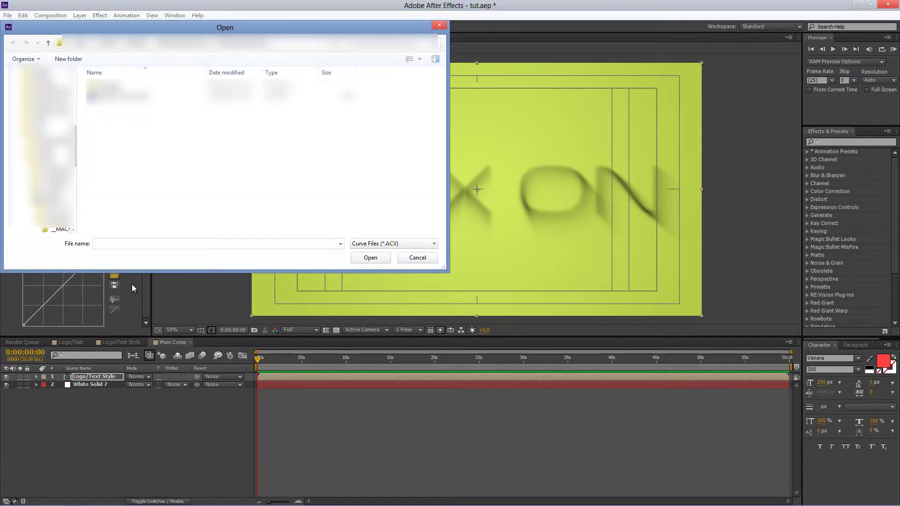
{"action": "key", "text": "Down"}
{"action": "key", "text": "Return"}
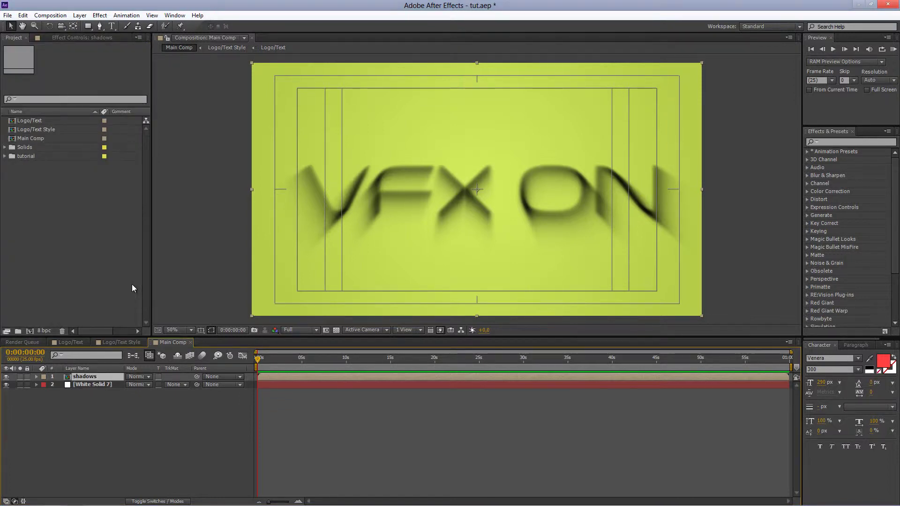
- Place the Logo/Text Style composition above the shadows layer in Main Comp
{"action": "left_click", "coordinate": [38, 129]}
{"action": "mouse_move", "coordinate": [38, 129]}
{"action": "left_mouse_down"}
{"action": "mouse_move", "coordinate": [108, 217]}
{"action": "mouse_move", "coordinate": [113, 375]}
{"action": "left_mouse_up"}
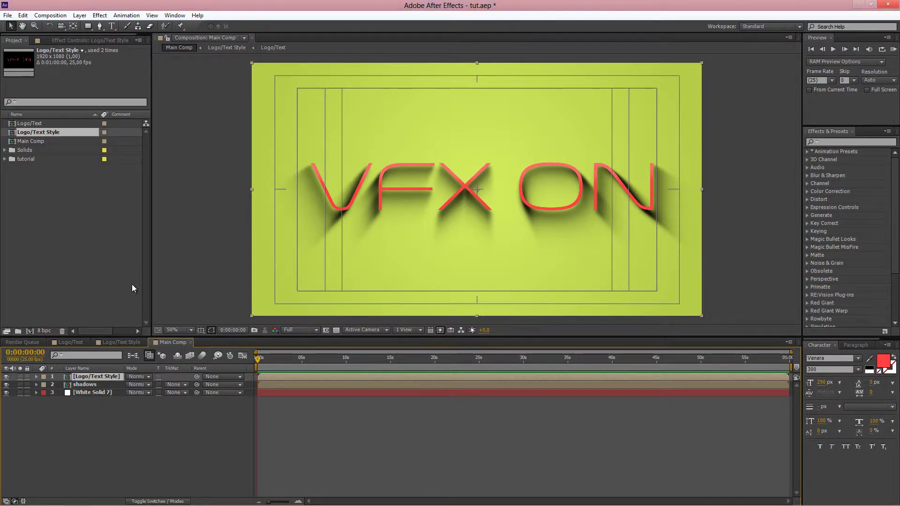
- Apply the Brightness & Contrast effect to the new Logo/Text Style layer
{"action": "key", "text": "F3"}
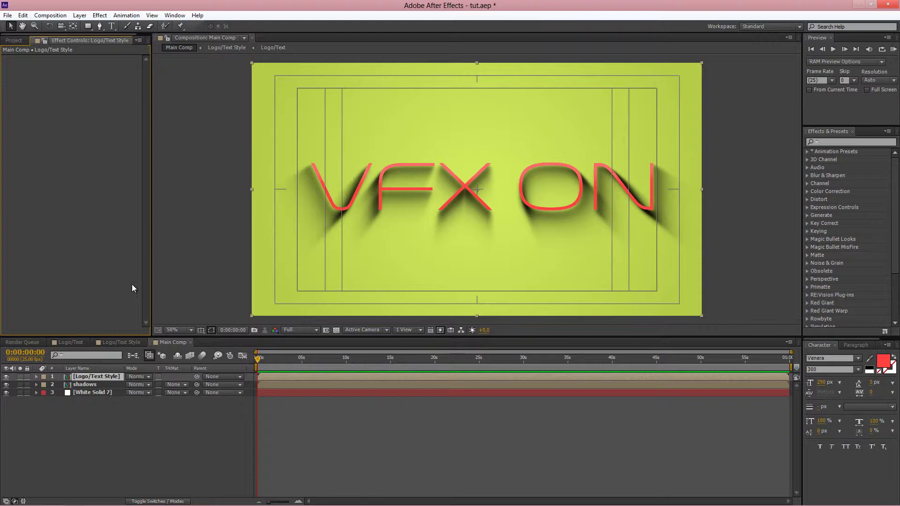
{"action": "key", "text": "alt+t"}
{"action": "key", "text": "Down"}
{"action": "key", "text": "Down"}
{"action": "key", "text": "Down"}
{"action": "key", "text": "Down"}
{"action": "key", "text": "Down"}
{"action": "key", "text": "Down"}
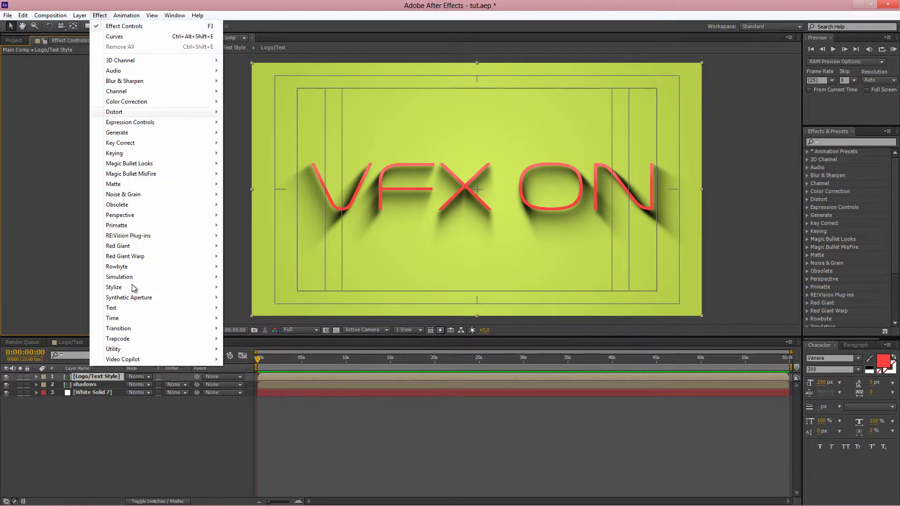
{"action": "key", "text": "Right"}
{"action": "key", "text": "Down"}
{"action": "key", "text": "Down"}
{"action": "key", "text": "Down"}
{"action": "key", "text": "Down"}
{"action": "key", "text": "Down"}
{"action": "key", "text": "Up"}
{"action": "key", "text": "Return"}
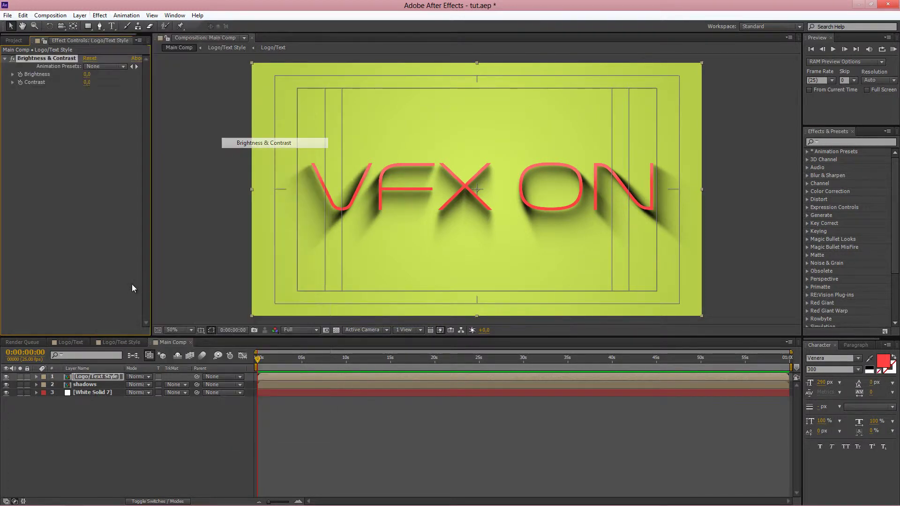
{"action": "key", "text": "alt+t"}
{"action": "key", "text": "Down"}
{"action": "key", "text": "Down"}
{"action": "key", "text": "Down"}
{"action": "key", "text": "Down"}
{"action": "key", "text": "Down"}
{"action": "key", "text": "Down"}
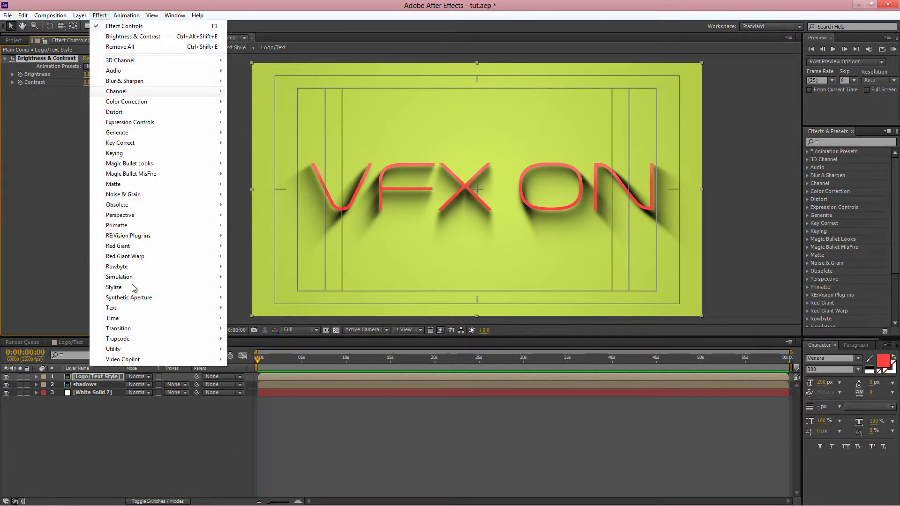
{"action": "key", "text": "Right"}
{"action": "key", "text": "Down"}
{"action": "key", "text": "Down"}
{"action": "key", "text": "Down"}
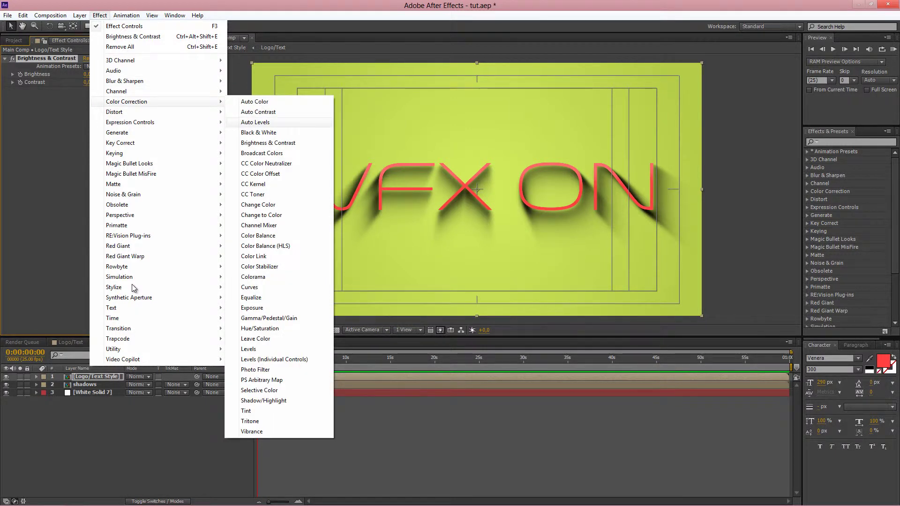
{"action": "key", "text": "Down"}
{"action": "key", "text": "Down"}
{"action": "key", "text": "Down"}
{"action": "key", "text": "Down"}
{"action": "key", "text": "Down"}
{"action": "key", "text": "Down"}
{"action": "key", "text": "Down"}
{"action": "key", "text": "Down"}
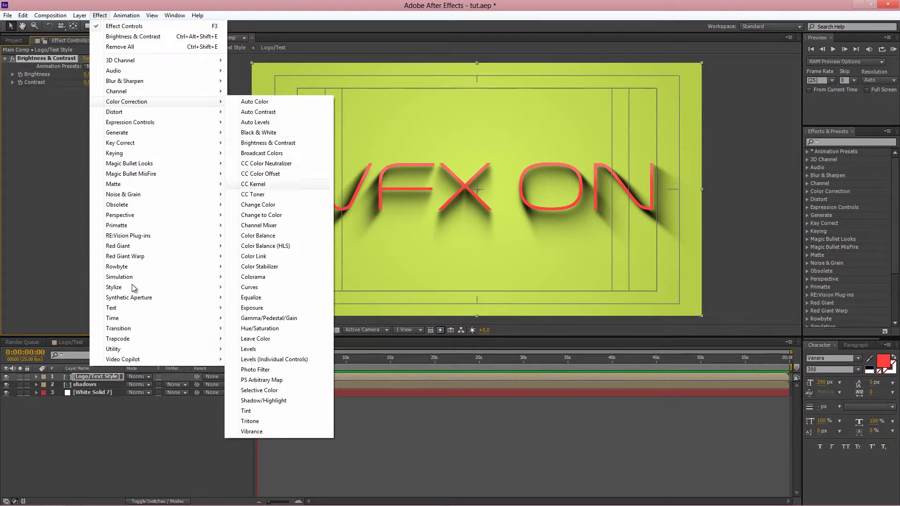
{"action": "key", "text": "Right"}
{"action": "key", "text": "Up"}
{"action": "key", "text": "Up"}
{"action": "key", "text": "Up"}
{"action": "key", "text": "Up"}
{"action": "key", "text": "Up"}
{"action": "key", "text": "Up"}
{"action": "key", "text": "Up"}
{"action": "key", "text": "Up"}
{"action": "key", "text": "Up"}
{"action": "key", "text": "Up"}
{"action": "key", "text": "Down"}
{"action": "key", "text": "Down"}
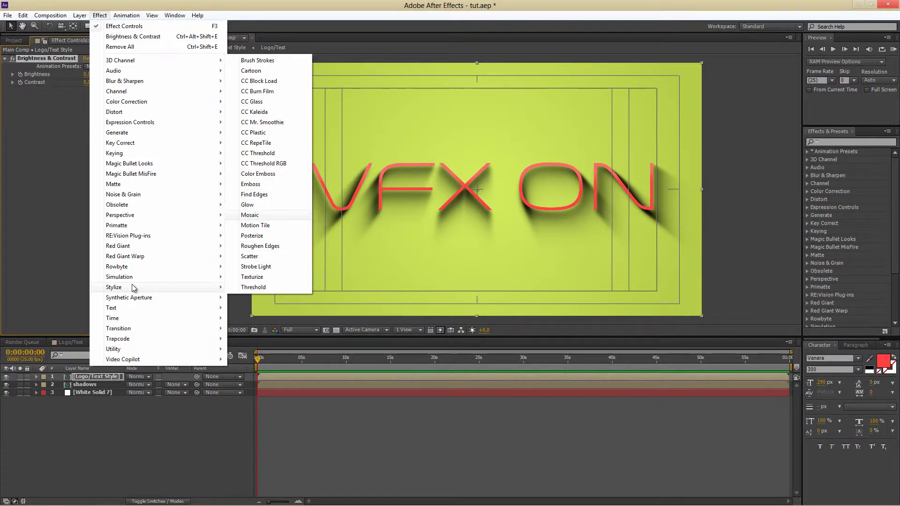
{"action": "key", "text": "Down"}
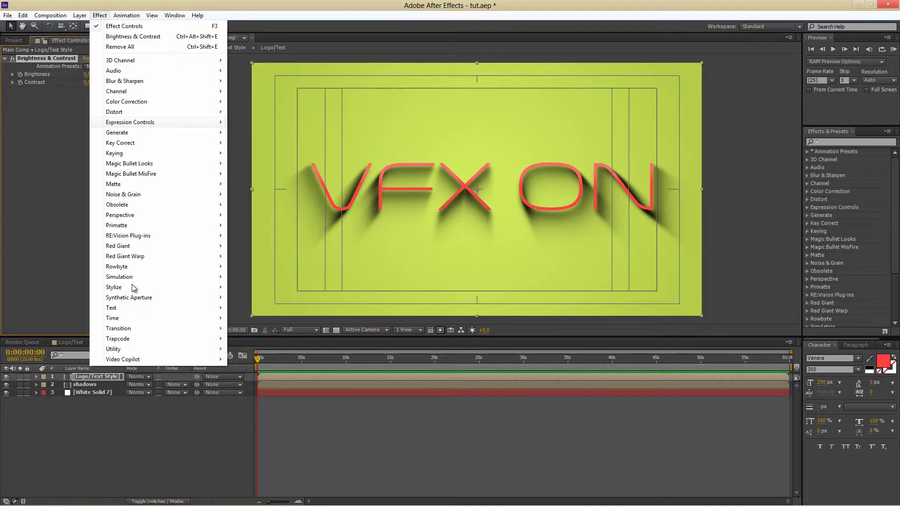
{"action": "mouse_move", "coordinate": [141, 102]}
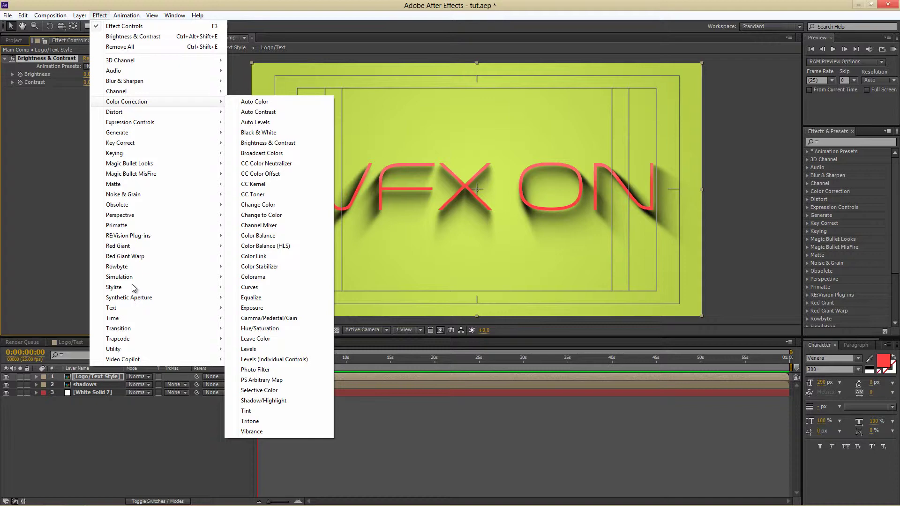
{"action": "key", "text": "Escape"}
- Search the effects for "beve" and apply Bevel Alpha to the Logo/Text Style layer below Brightness & Contrast
{"action": "type", "text": "beve"}
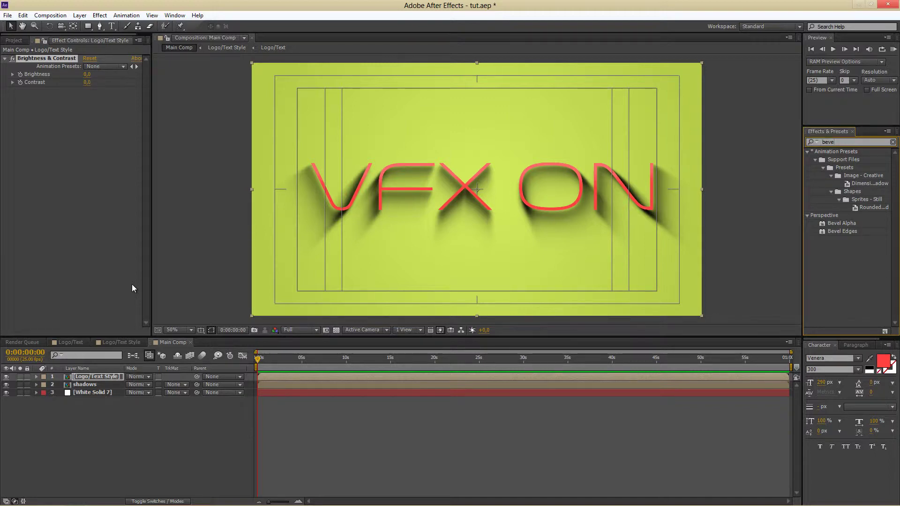
{"action": "left_click", "coordinate": [131, 288]}
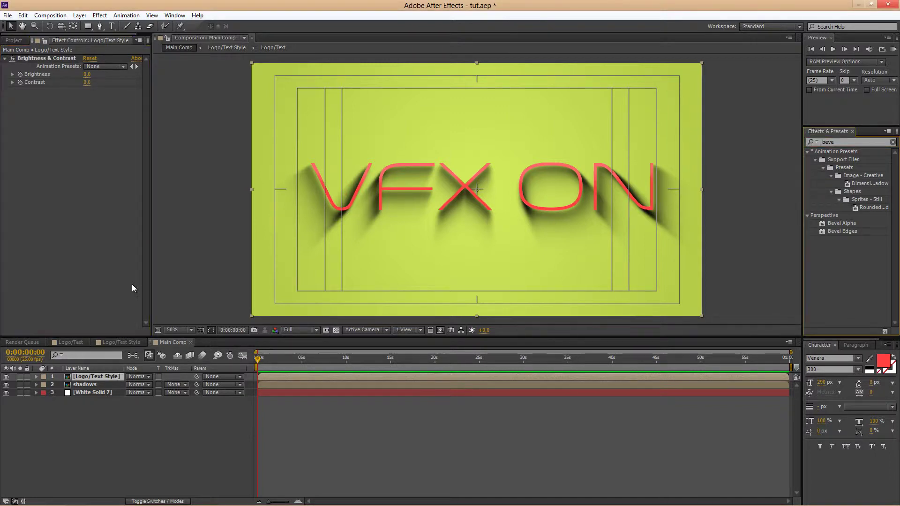
{"action": "left_click", "coordinate": [842, 224]}
{"action": "left_click_drag", "start_coordinate": [842, 224], "coordinate": [50, 192]}
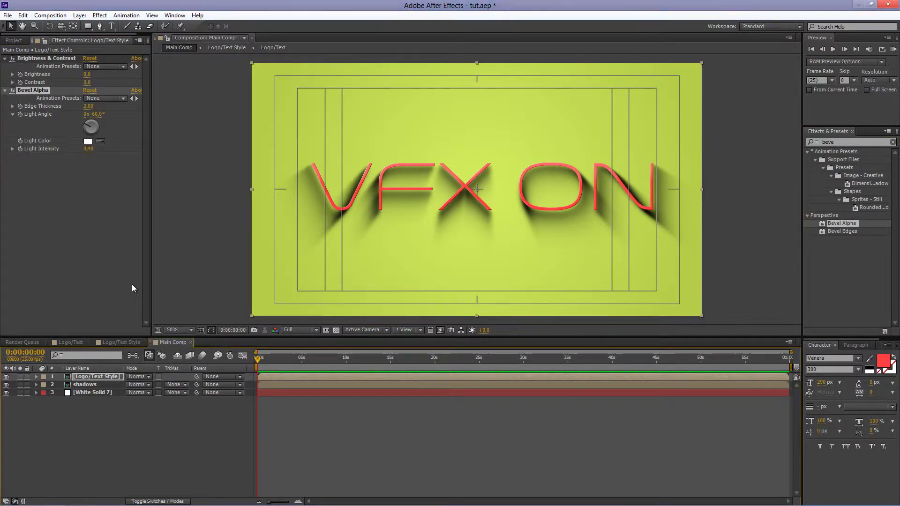
- Add a new null object layer to Main Comp
{"action": "key", "text": "alt+a"}
{"action": "key", "text": "Left"}
{"action": "key", "text": "Left"}
{"action": "key", "text": "Down"}
{"action": "key", "text": "Right"}
{"action": "key", "text": "Down"}
{"action": "key", "text": "Down"}
{"action": "key", "text": "Down"}
{"action": "key", "text": "Down"}
{"action": "key", "text": "Return"}
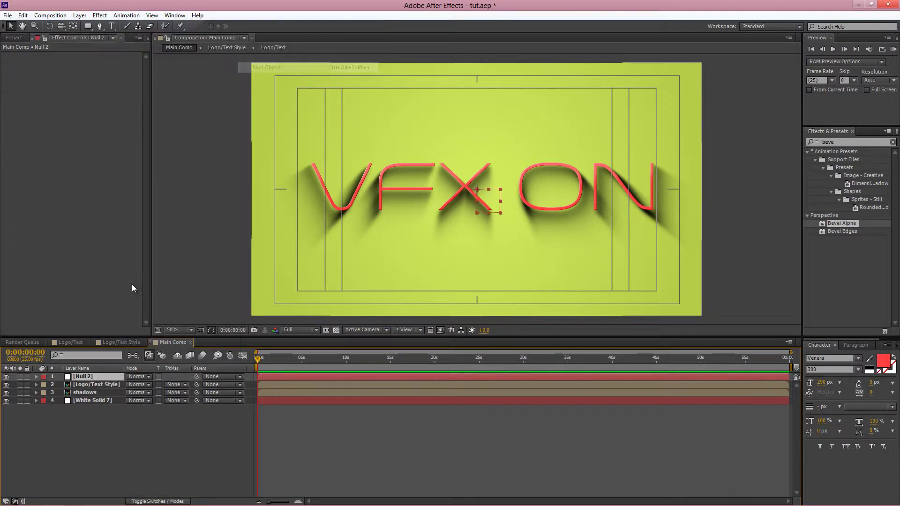
- Move the null layer down between shadows and White Solid 7 and rename it Controls
{"action": "key", "text": "ctrl+bracketleft"}
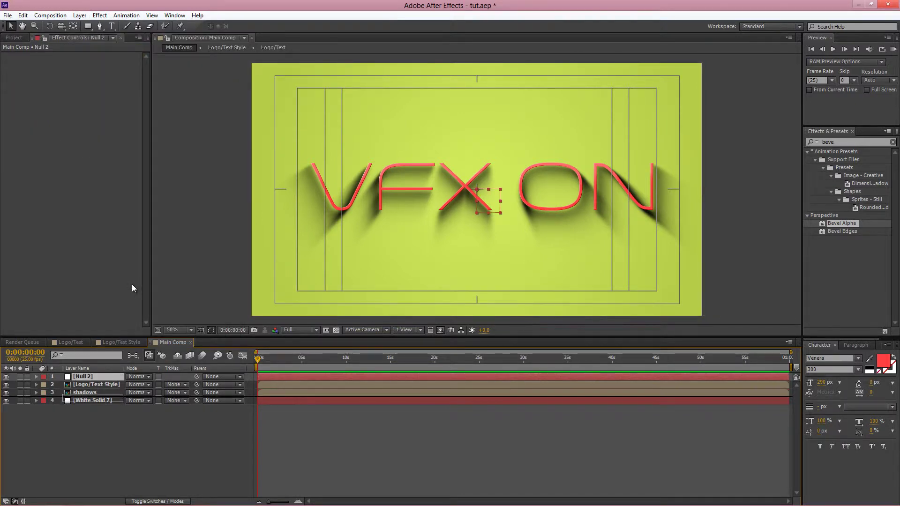
{"action": "key", "text": "ctrl+bracketleft"}
{"action": "key", "text": "Return"}
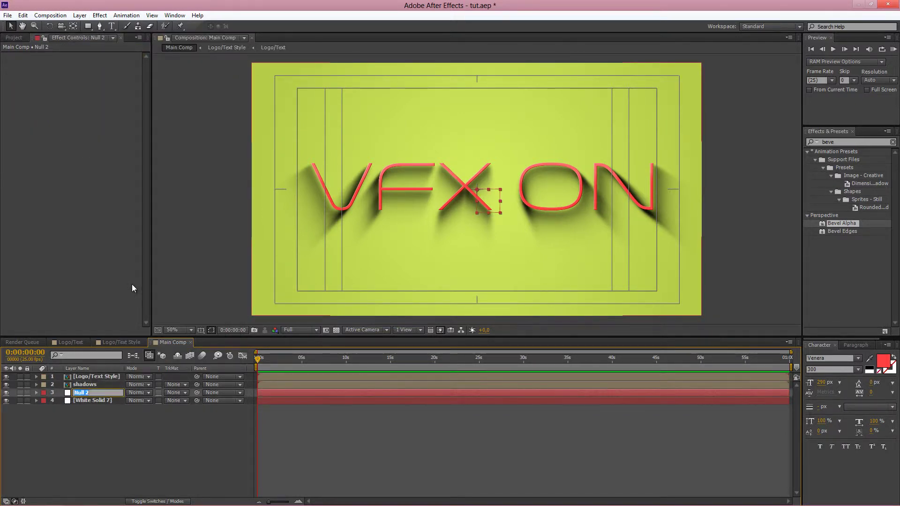
{"action": "type", "text": "Setting"}
{"action": "key", "text": "BackSpace"}
{"action": "key", "text": "BackSpace"}
{"action": "key", "text": "BackSpace"}
{"action": "type", "text": "Controls"}
{"action": "key", "text": "Return"}
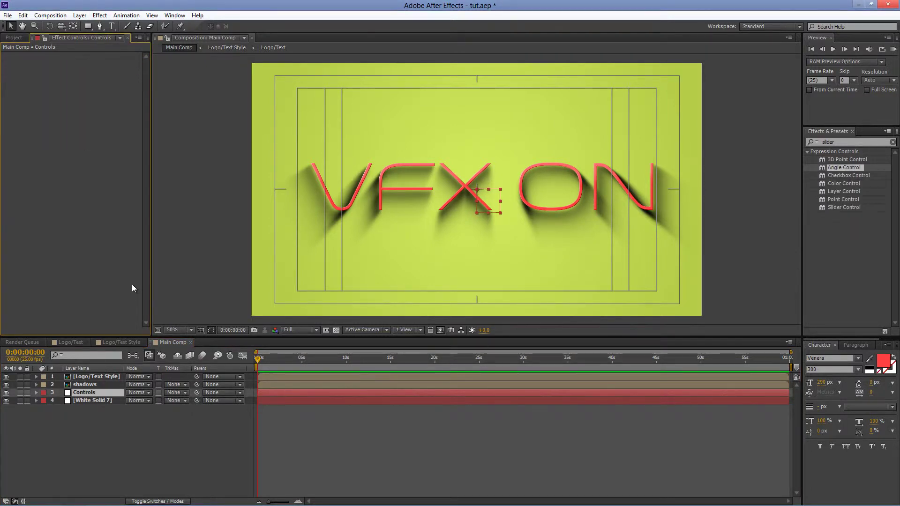
- Apply a Slider Control and an Angle Control to the Controls layer
{"action": "left_click", "coordinate": [844, 207]}
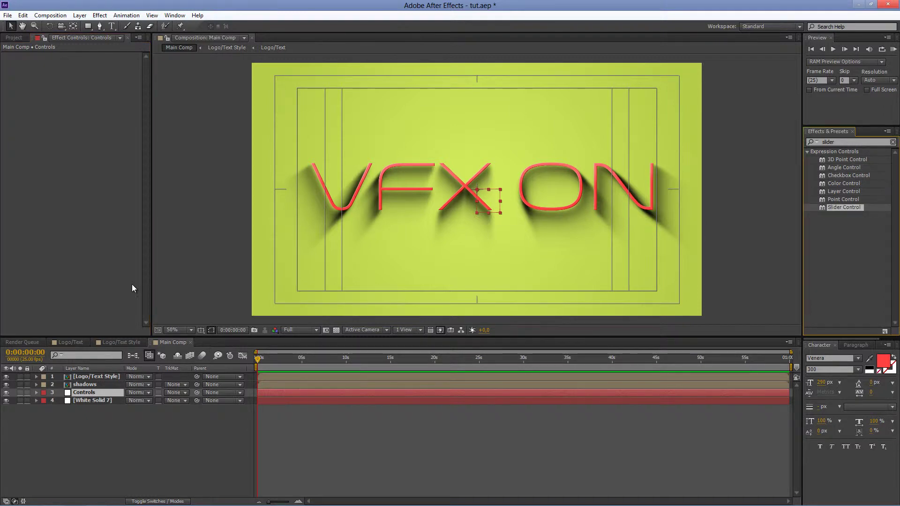
{"action": "left_click_drag", "start_coordinate": [855, 205], "coordinate": [803, 149]}
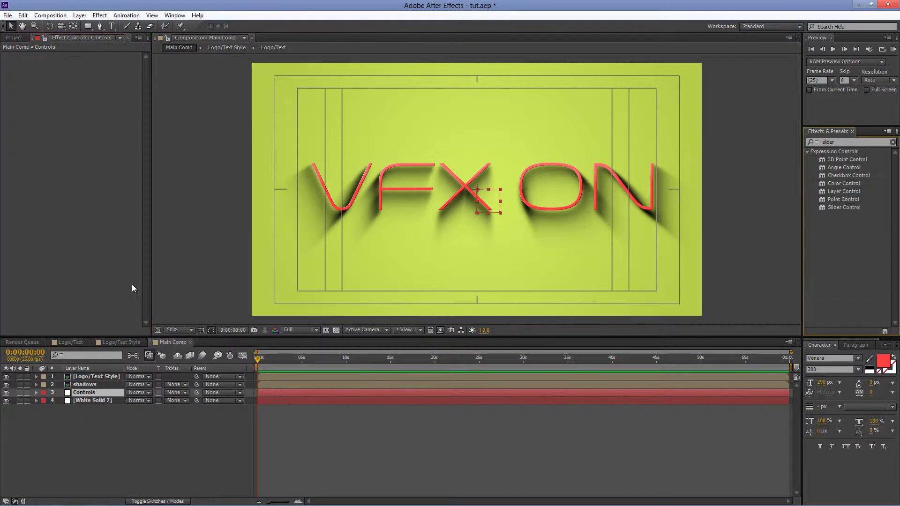
{"action": "left_click_drag", "start_coordinate": [844, 208], "coordinate": [477, 190]}
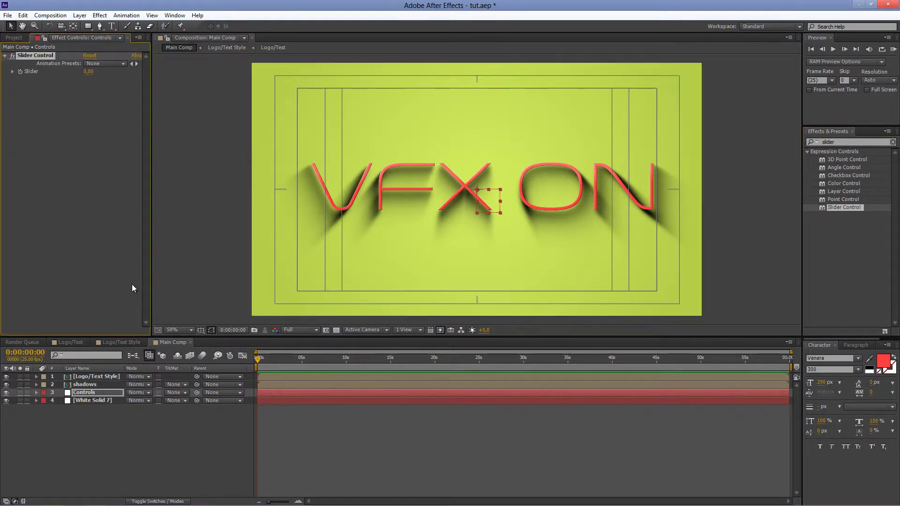
{"action": "left_click", "coordinate": [844, 167]}
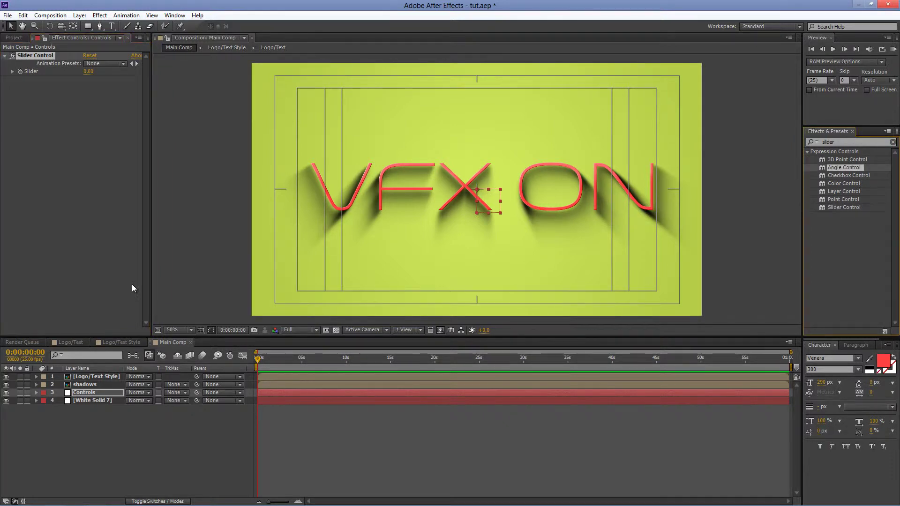
{"action": "left_click_drag", "start_coordinate": [844, 167], "coordinate": [477, 190]}
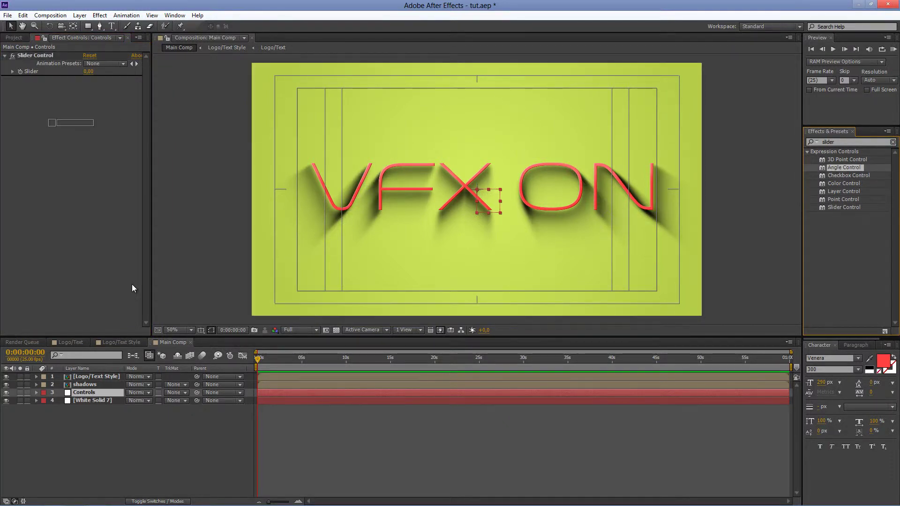
- Rename the Slider Control on the Controls layer as Lightness
{"action": "key", "text": "Up"}
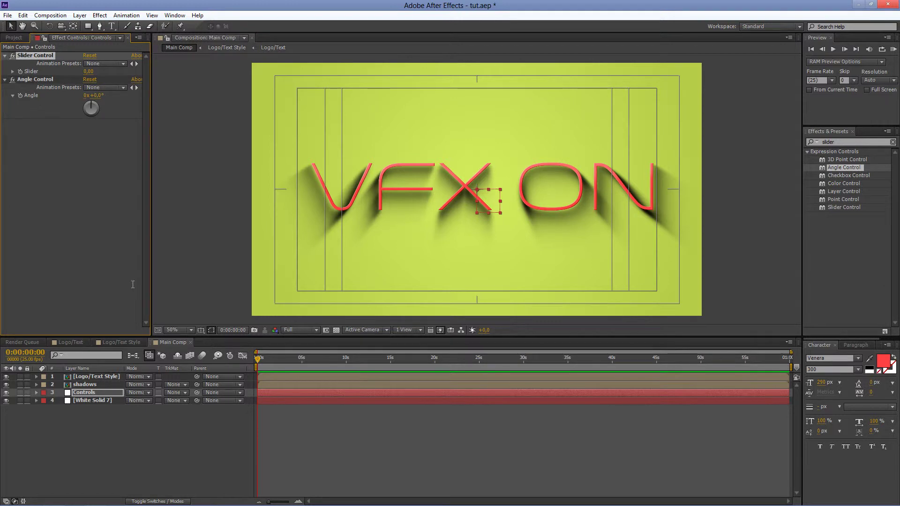
{"action": "key", "text": "Return"}
{"action": "type", "text": "Ligh"}
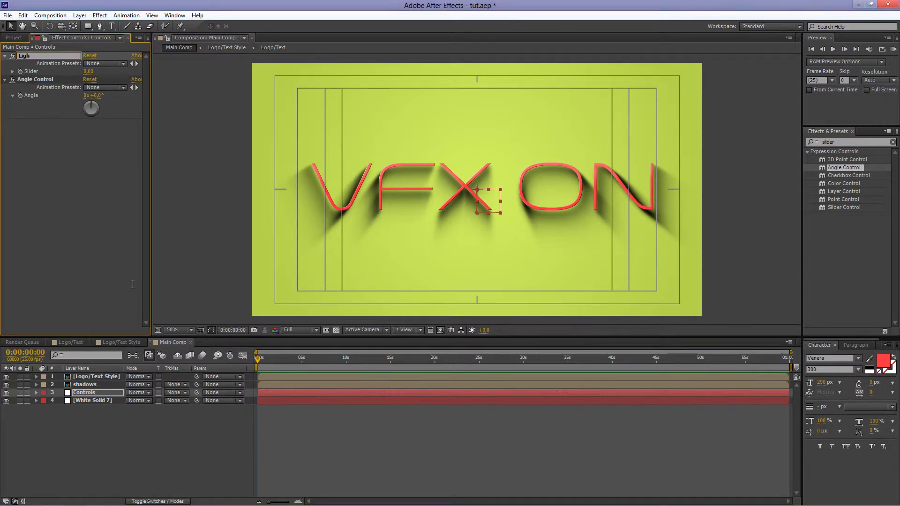
{"action": "type", "text": "tness"}
{"action": "key", "text": "Return"}
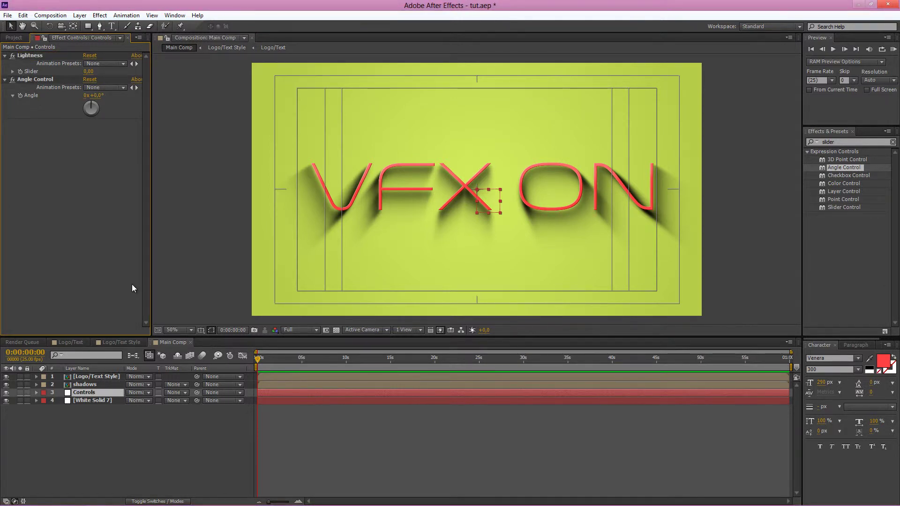
- Rename the Angle Control on the Controls layer as Light Angle
{"action": "key", "text": "Down"}
{"action": "key", "text": "Return"}
{"action": "type", "text": "L"}
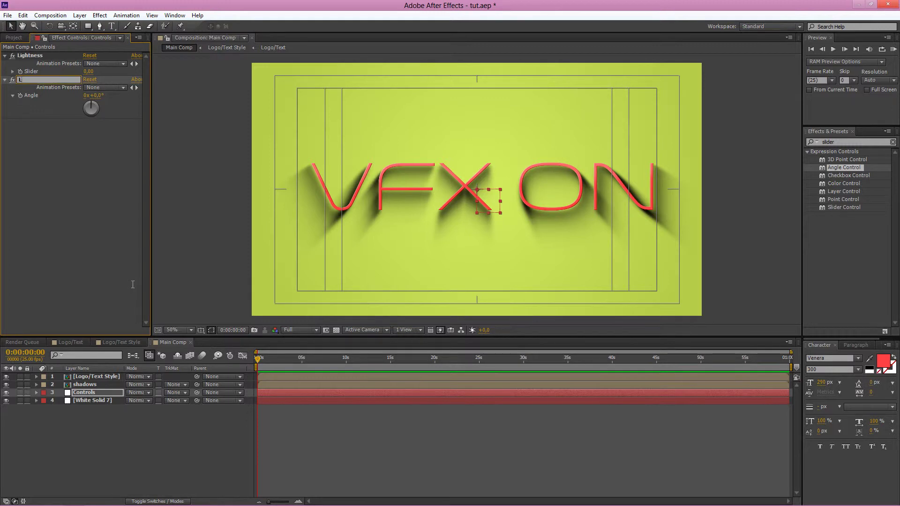
{"action": "type", "text": "ight Angle"}
{"action": "key", "text": "Return"}
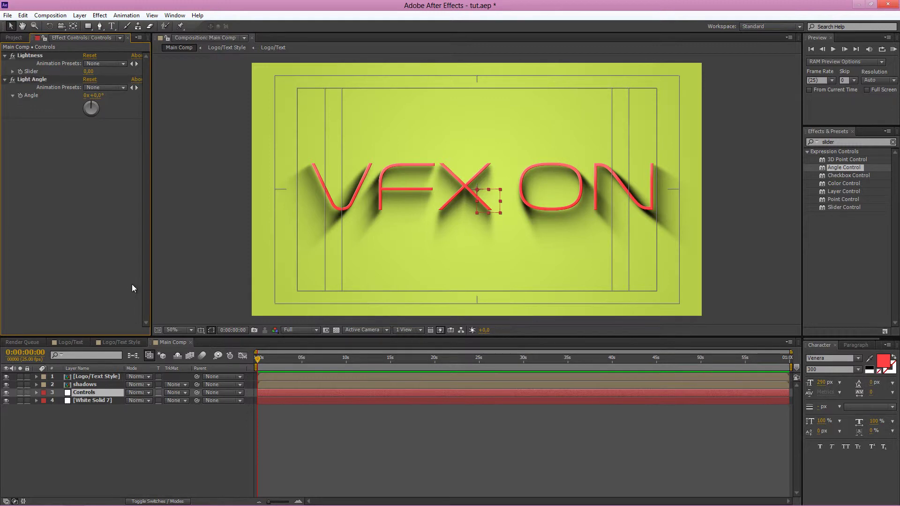
- Duplicate the Lightness slider twice and rename the first copy Extrution
{"action": "key", "text": "Up"}
{"action": "key", "text": "ctrl+d"}
{"action": "key", "text": "ctrl+d"}
{"action": "key", "text": "Up"}
{"action": "key", "text": "Return"}
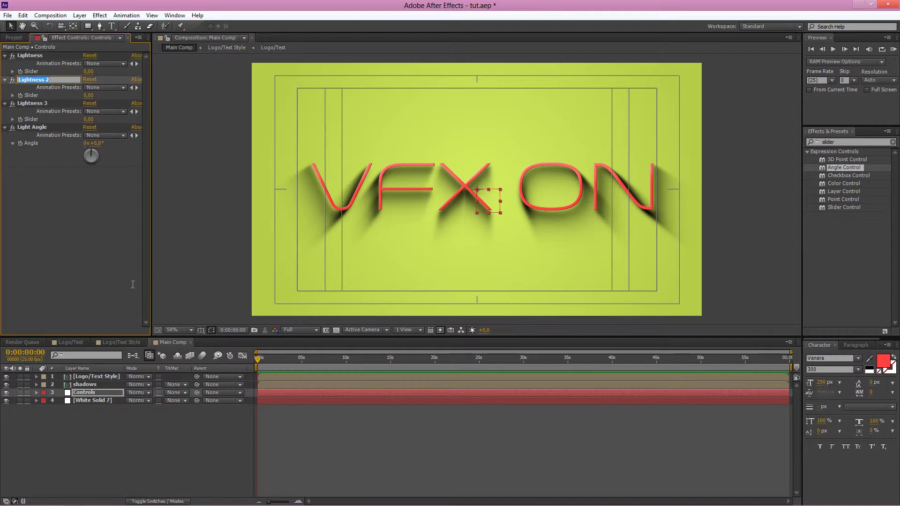
{"action": "type", "text": "Extrution"}
{"action": "key", "text": "Return"}
- Rename the second copy of the Lightness slider as Bevel Amount
{"action": "key", "text": "Down"}
{"action": "key", "text": "Return"}
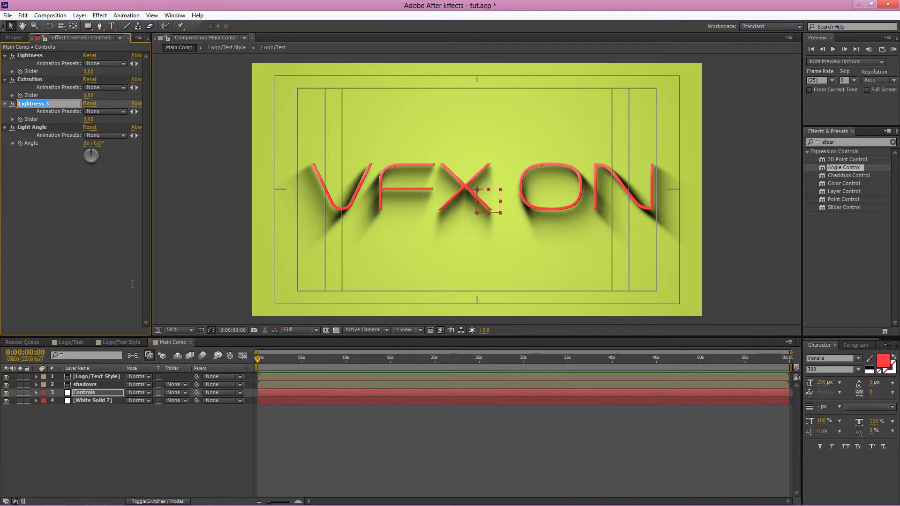
{"action": "type", "text": "Bevel Amount"}
{"action": "key", "text": "Return"}
- Set the Bevel Amount slider to 9 and the Extrution slider to 1 on the Controls layer
{"action": "left_click", "coordinate": [97, 143]}
{"action": "left_click", "coordinate": [132, 288]}
{"action": "key", "text": "shift+Tab"}
{"action": "type", "text": "9"}
{"action": "key", "text": "Return"}
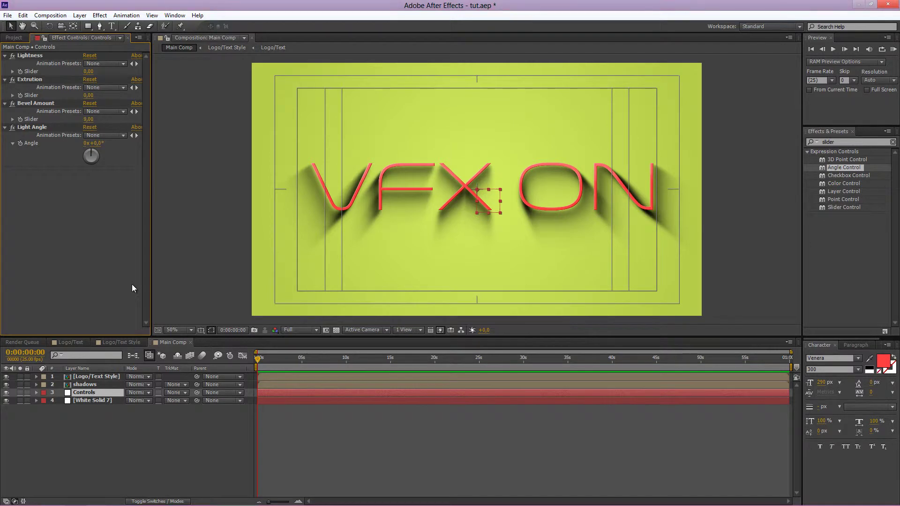
{"action": "key", "text": "shift+Tab"}
{"action": "key", "text": "Return"}
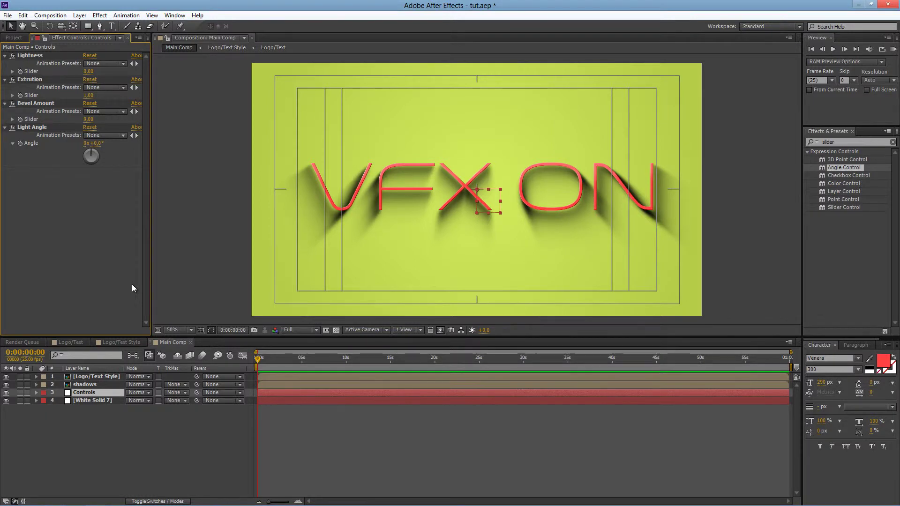
- Select the Logo/Text Style layer and expand its Brightness & Contrast and Bevel Alpha properties in the timeline
{"action": "key", "text": "ctrl+grave"}
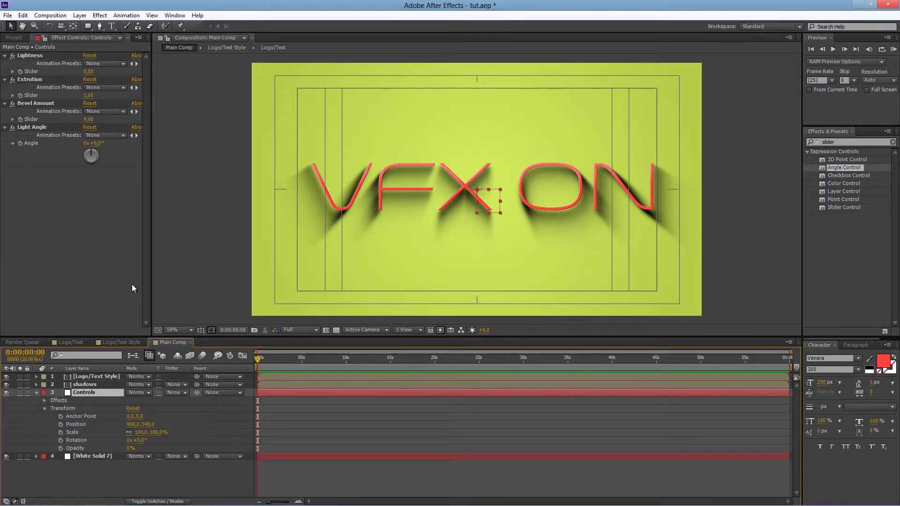
{"action": "key", "text": "ctrl+grave"}
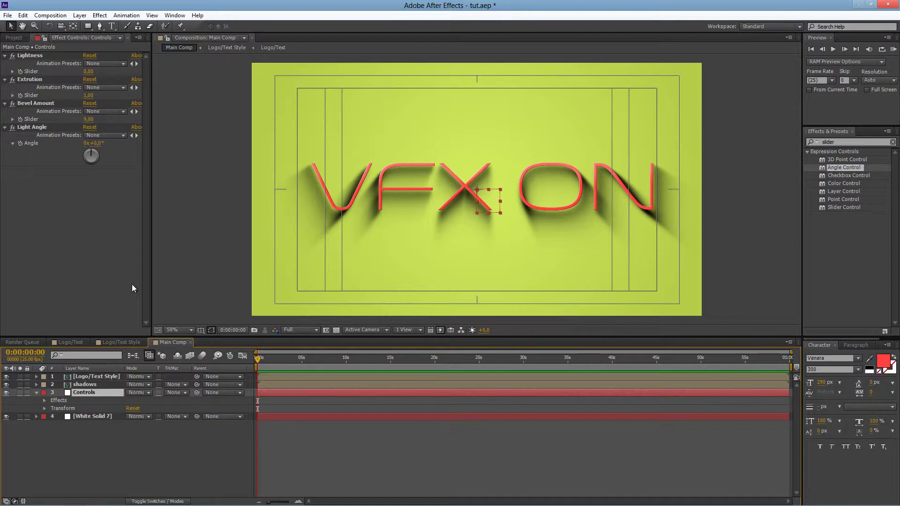
{"action": "key", "text": "ctrl+grave"}
{"action": "key", "text": "ctrl+Up"}
{"action": "key", "text": "ctrl+Up"}
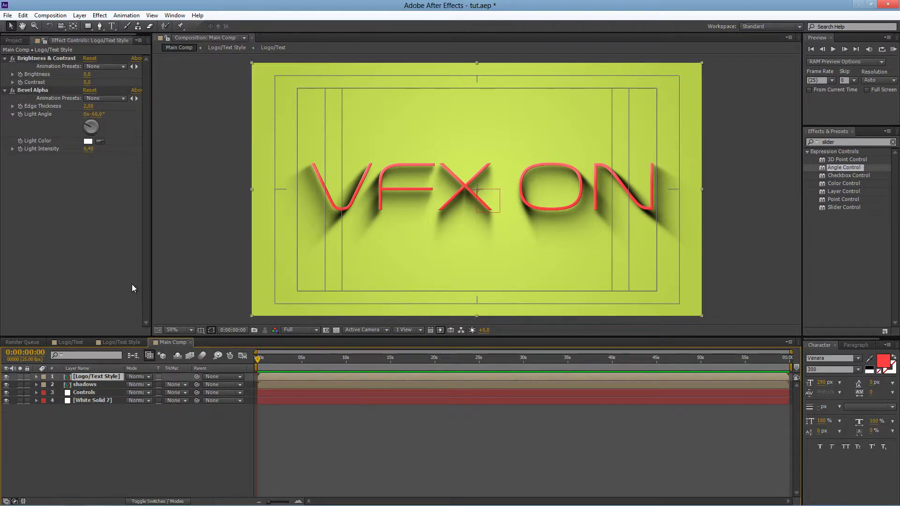
{"action": "key", "text": "ctrl+grave"}
{"action": "key", "text": "ctrl+grave"}
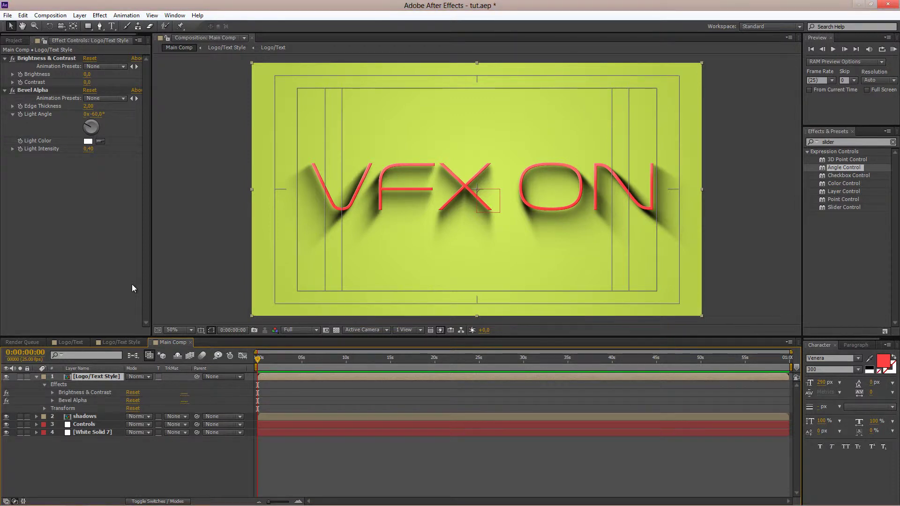
{"action": "key", "text": "ctrl+grave"}
{"action": "key", "text": "ctrl+grave"}
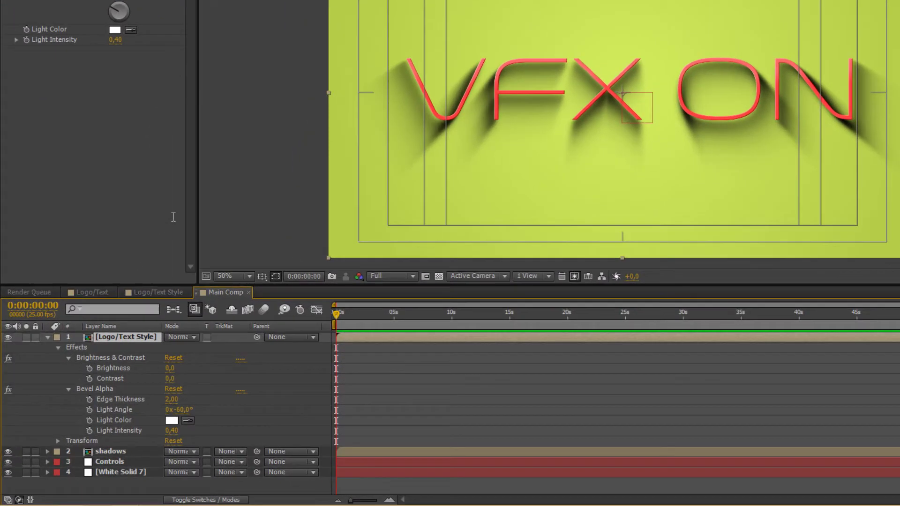
- Set Bevel Alpha's Edge Thickness to 9 and its Light Angle to 0° on the Logo/Text Style layer
{"action": "left_click", "coordinate": [171, 399]}
{"action": "type", "text": "9"}
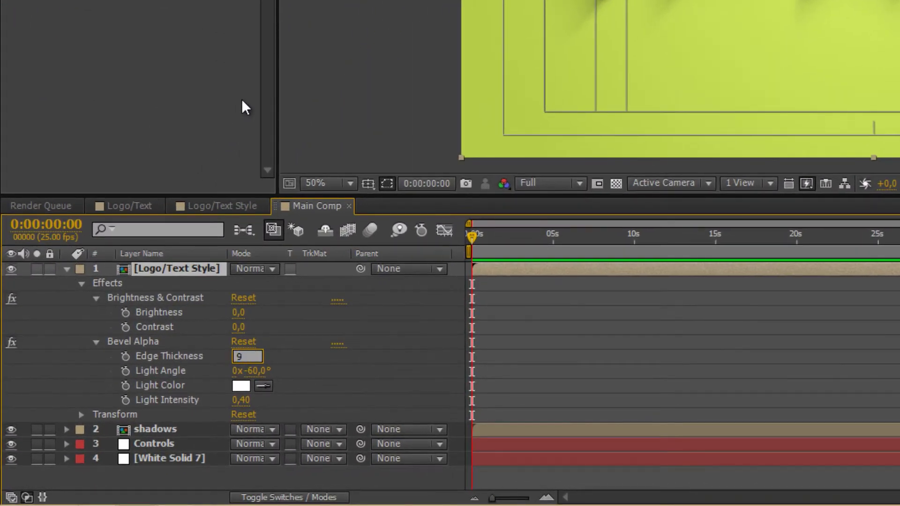
{"action": "key", "text": "Return"}
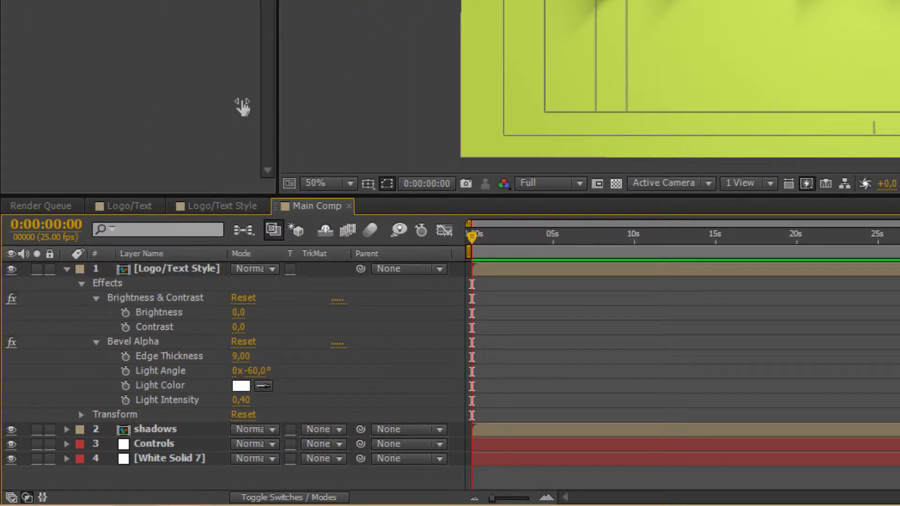
{"action": "left_click", "coordinate": [256, 371]}
{"action": "type", "text": "0"}
{"action": "key", "text": "Return"}
- Set Bevel Alpha's Light Intensity to 0,5 on the Logo/Text Style layer
{"action": "left_click", "coordinate": [241, 400]}
{"action": "key", "text": "Right"}
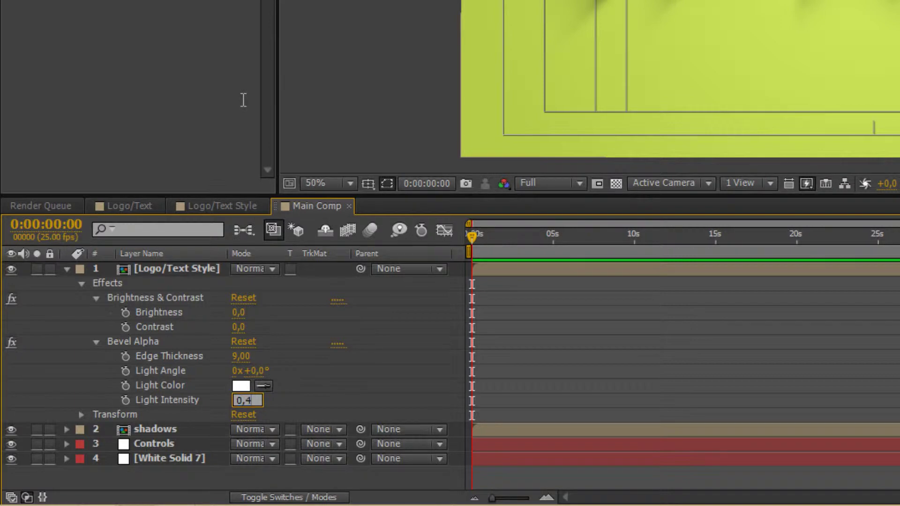
{"action": "key", "text": "BackSpace"}
{"action": "type", "text": "5"}
{"action": "key", "text": "Return"}
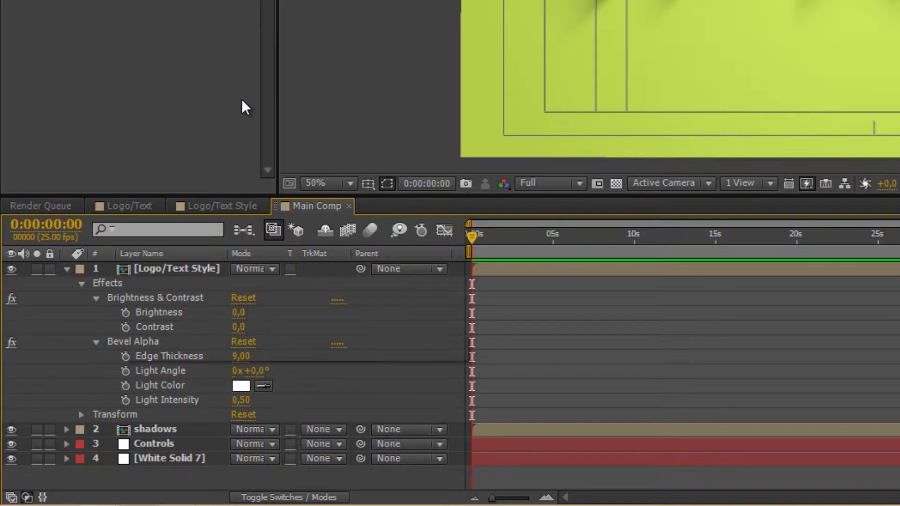
- Add the expression thisComp.layer("Controls").effect("Lightness")("Slider")*index; to the Brightness property of the Logo/Text Style layer
{"action": "left_click", "coordinate": [125, 312], "text": "alt"}
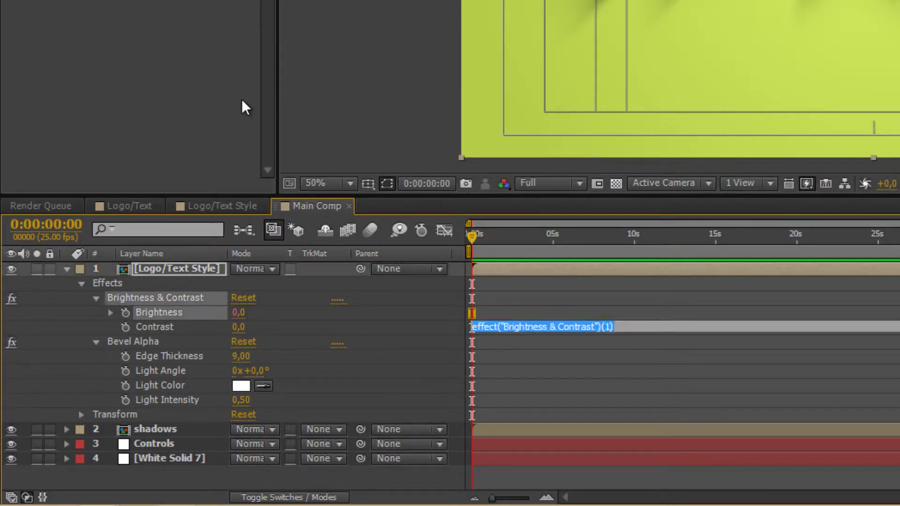
{"action": "type", "text": "thisComp.layer(\"Controls\").effect(\"Lightness\")(\"Slider\")*index;"}
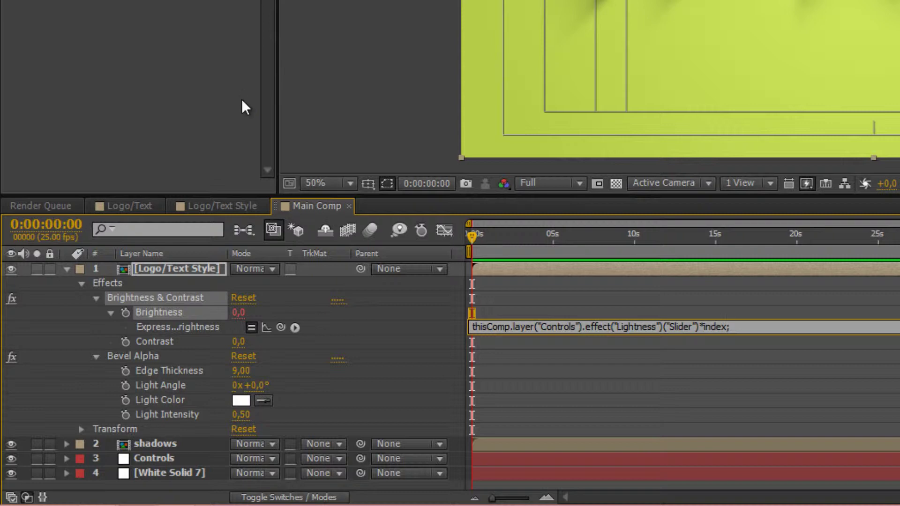
{"action": "left_click_drag", "start_coordinate": [577, 327], "coordinate": [542, 327]}
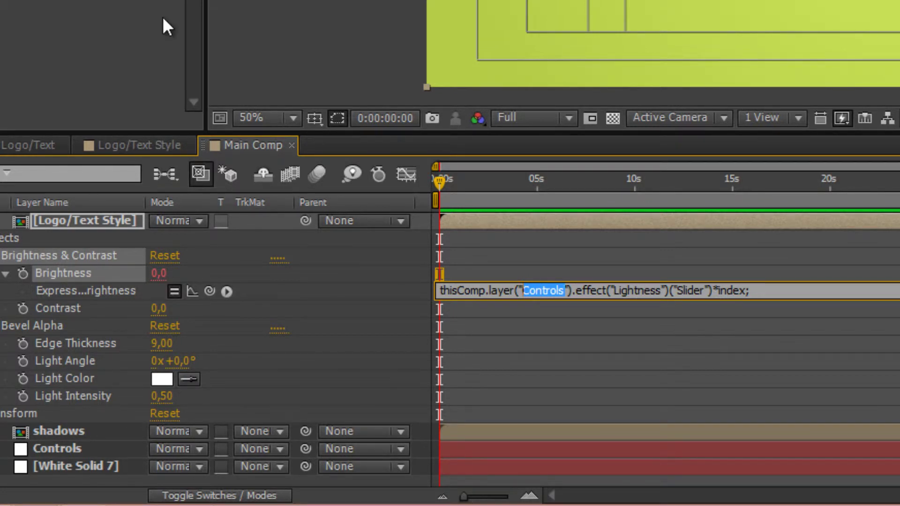
{"action": "key", "text": "End"}
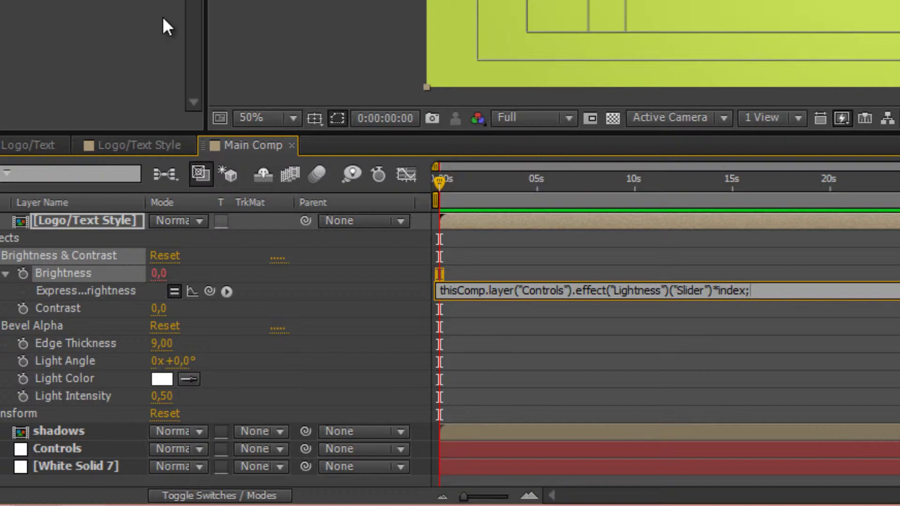
{"action": "left_click", "coordinate": [162, 19]}
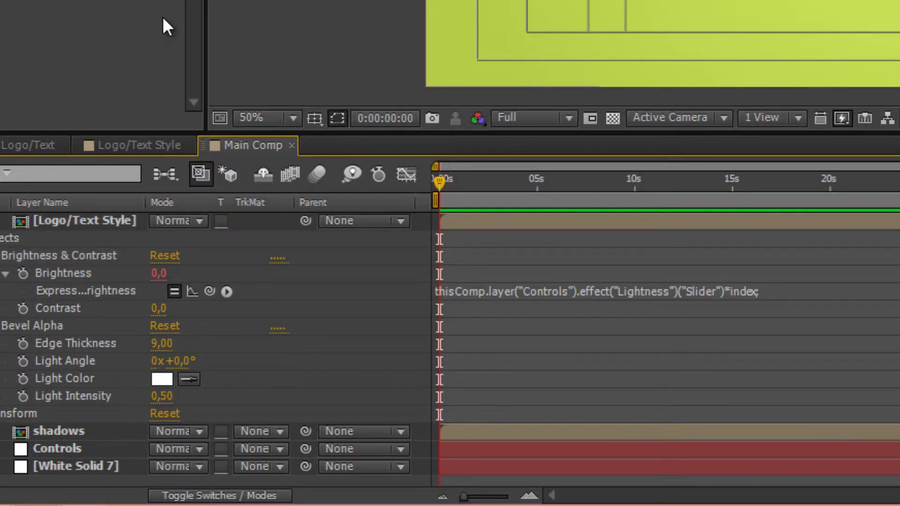
- Add the expression thisComp.layer("Controls").effect("Bevel Amount")("Slider") to Bevel Alpha's Edge Thickness on the Logo/Text Style layer
{"action": "key", "text": "ctrl+Down"}
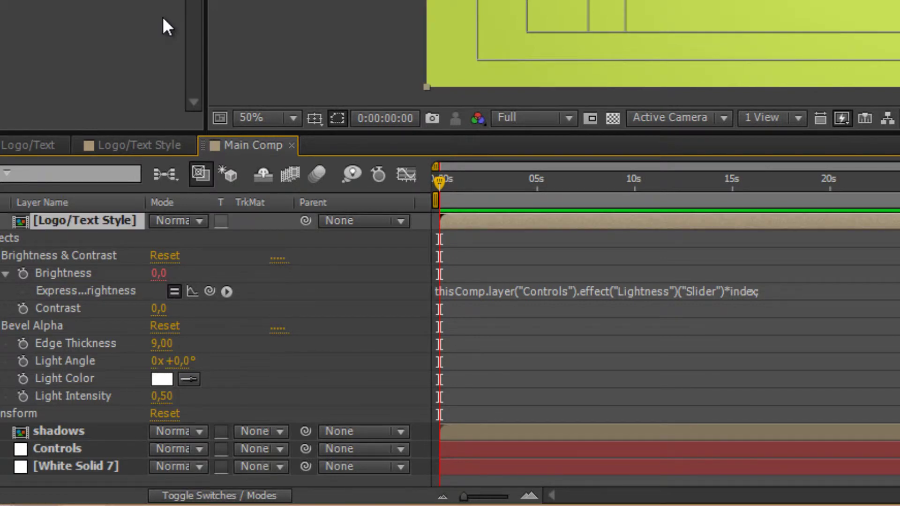
{"action": "key", "text": "alt+shift+equal"}
{"action": "type", "text": "thisComp.layer(\"Controls\").effect(\"Bevel Amount\")(\"Slider\")"}
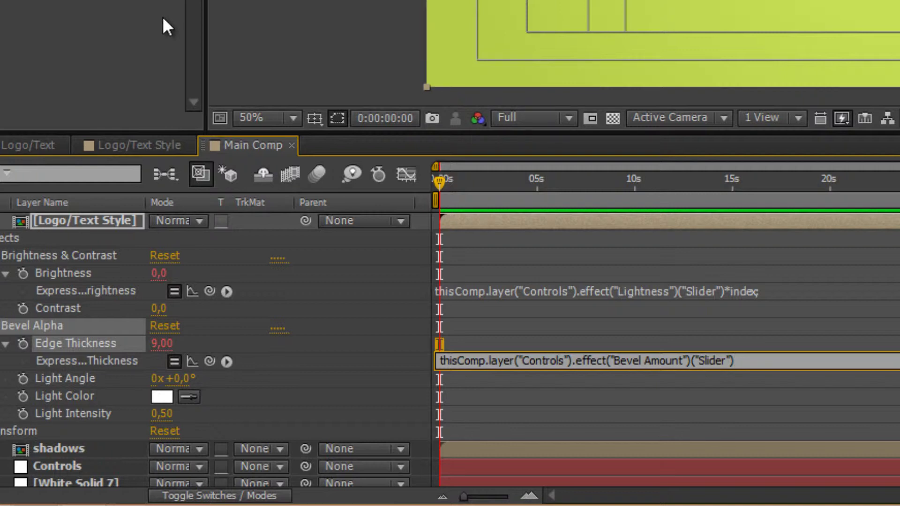
{"action": "left_click", "coordinate": [164, 19]}
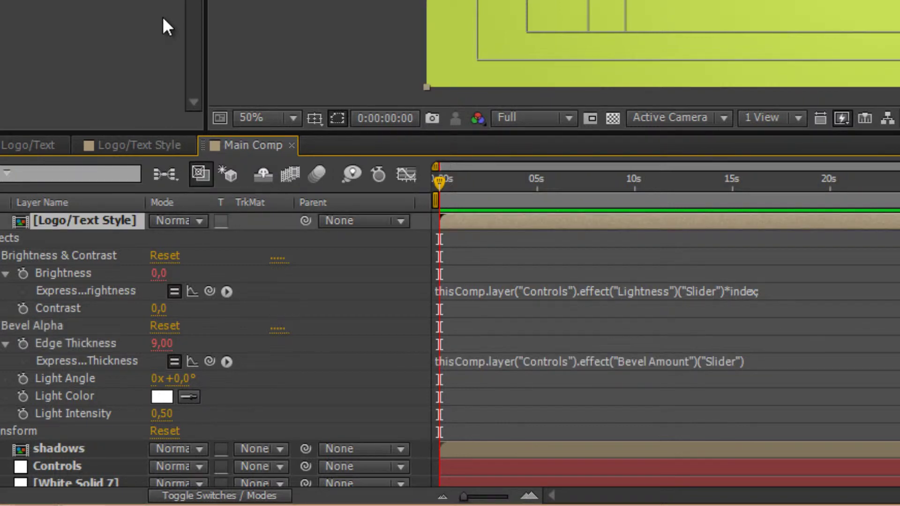
- Add the expression thisComp.layer("Controls").effect("Light Angle")("Angle") to Bevel Alpha's Light Angle on the Logo/Text Style layer
{"action": "key", "text": "alt+shift+equal"}
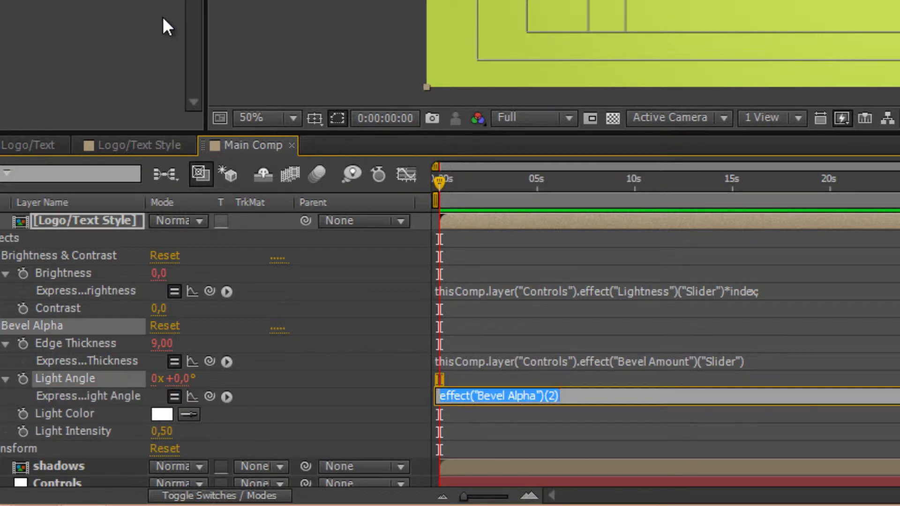
{"action": "type", "text": "thisComp.layer(\"Controls\").effect(\"Light Angle\")(\"Angle\")"}
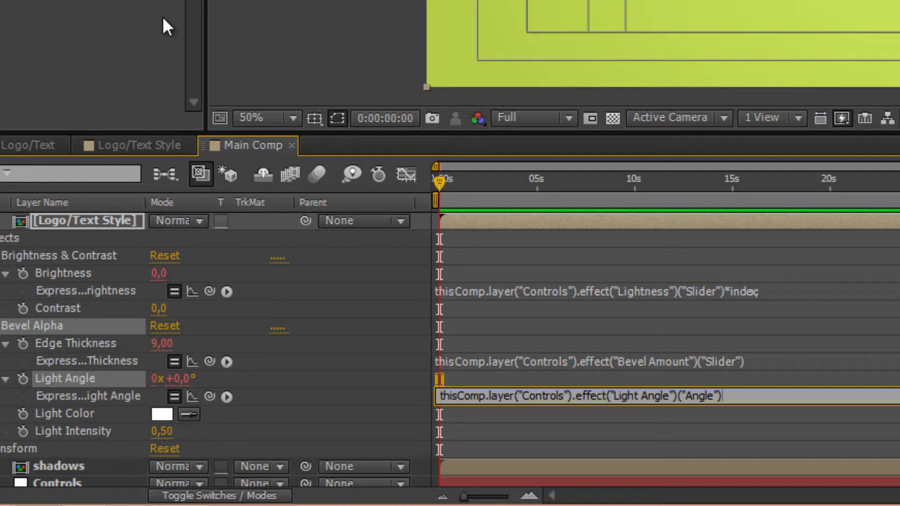
{"action": "left_click", "coordinate": [163, 19]}
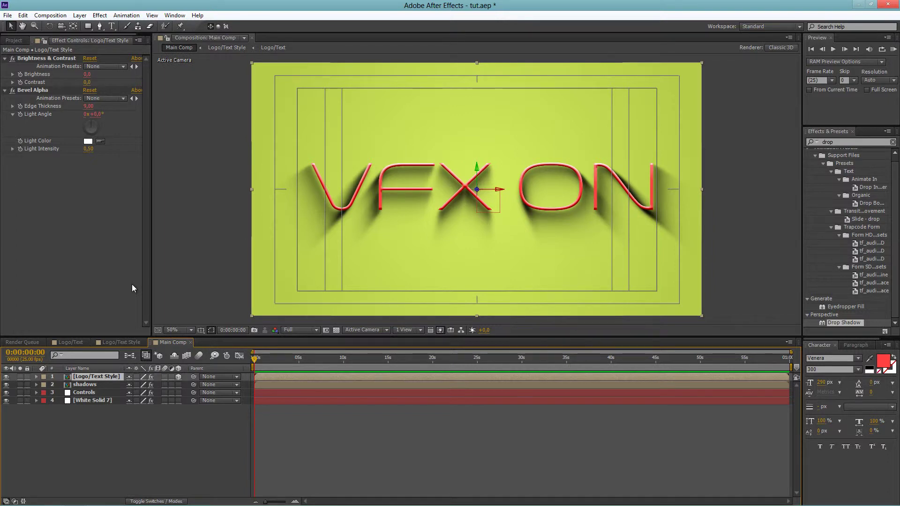
- Duplicate the Logo/Text Style layer and apply a Drop Shadow effect to the upper copy
{"action": "key", "text": "ctrl+d"}
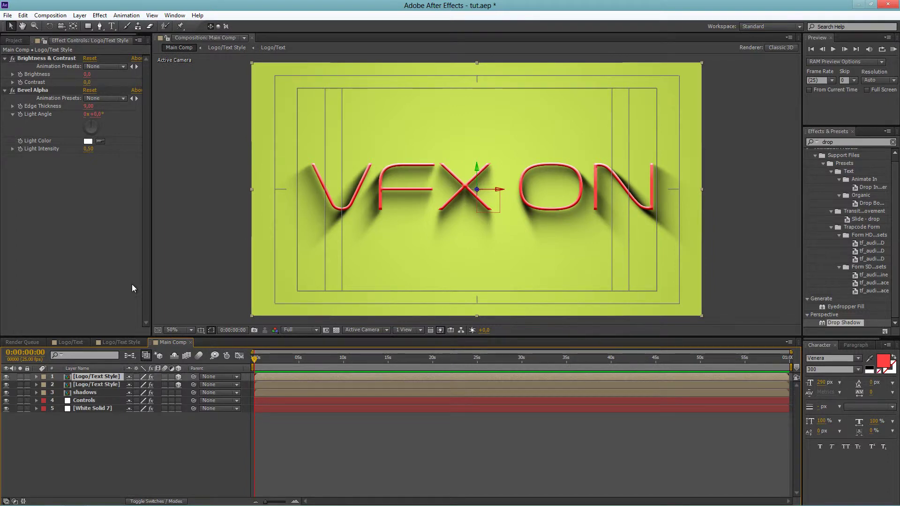
{"action": "key", "text": "ctrl+grave"}
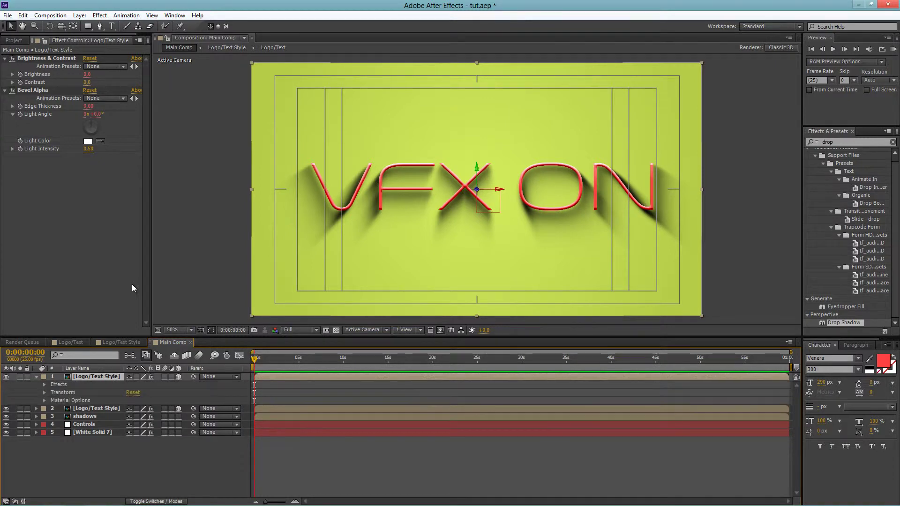
{"action": "left_click_drag", "start_coordinate": [844, 323], "coordinate": [54, 253]}
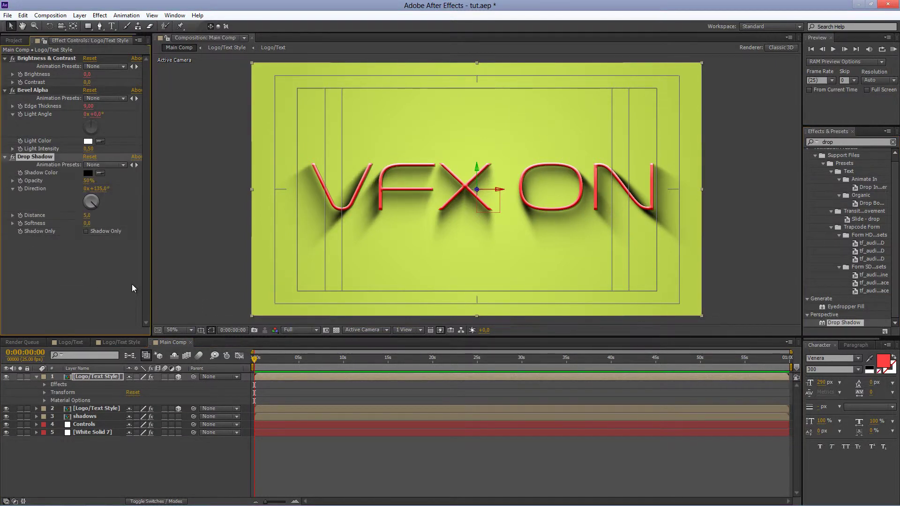
- Set the Drop Shadow's Distance to 0 and its Softness to 25 on the upper Logo/Text Style layer
{"action": "left_click", "coordinate": [87, 216]}
{"action": "type", "text": "0"}
{"action": "key", "text": "Tab"}
{"action": "type", "text": "25"}
{"action": "key", "text": "Return"}
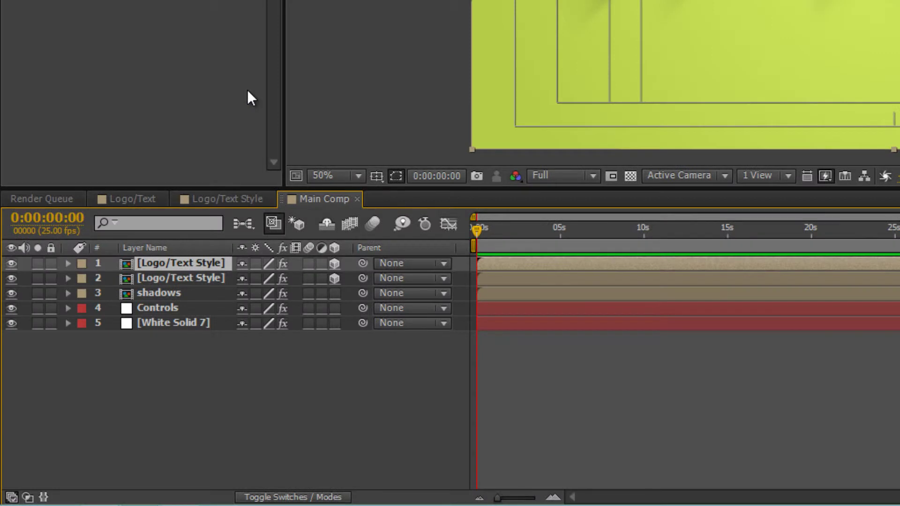
- Reveal the Position property of the shadows layer and of both Logo/Text Style layers in the timeline
{"action": "key", "text": "ctrl+Down"}
{"action": "key", "text": "ctrl+Down"}
{"action": "key", "text": "p"}
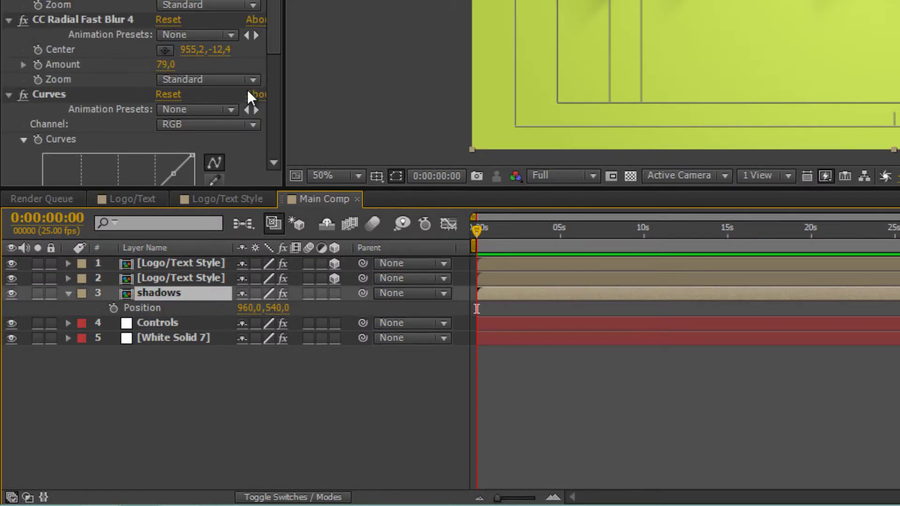
{"action": "key", "text": "ctrl+Up"}
{"action": "key", "text": "p"}
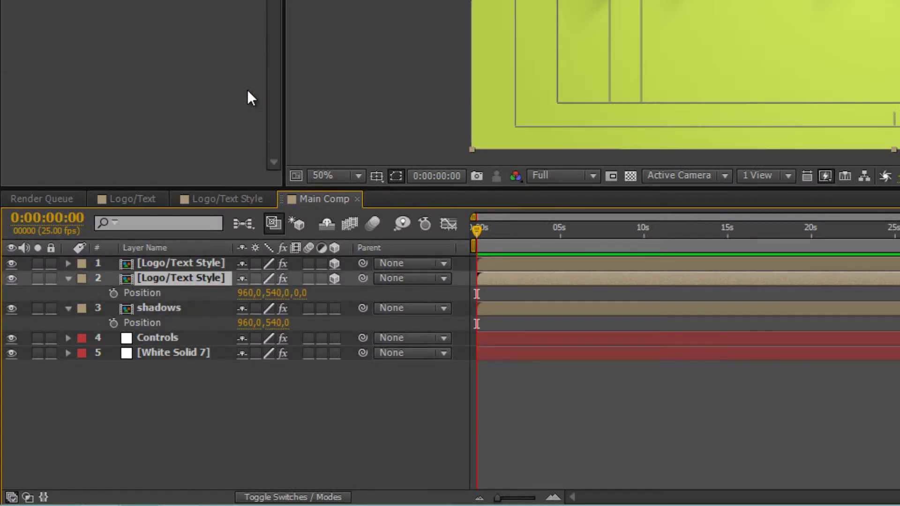
{"action": "key", "text": "ctrl+Up"}
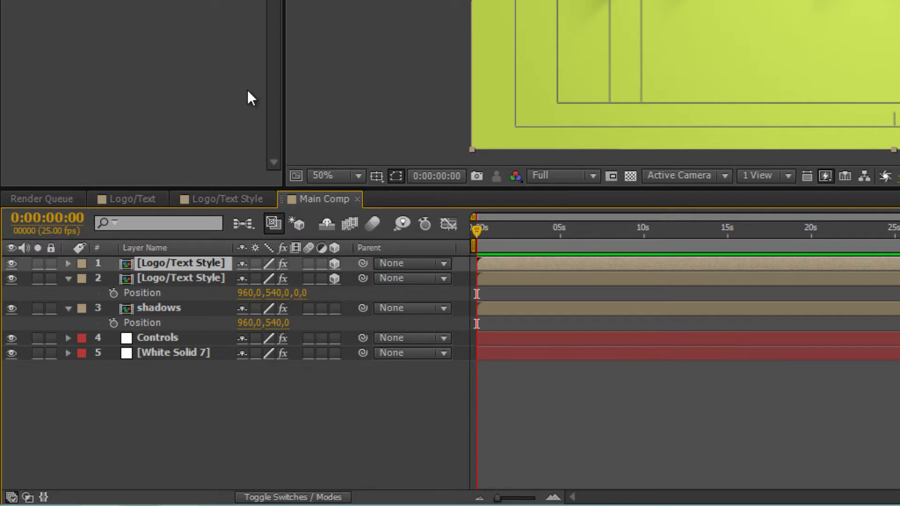
{"action": "key", "text": "p"}
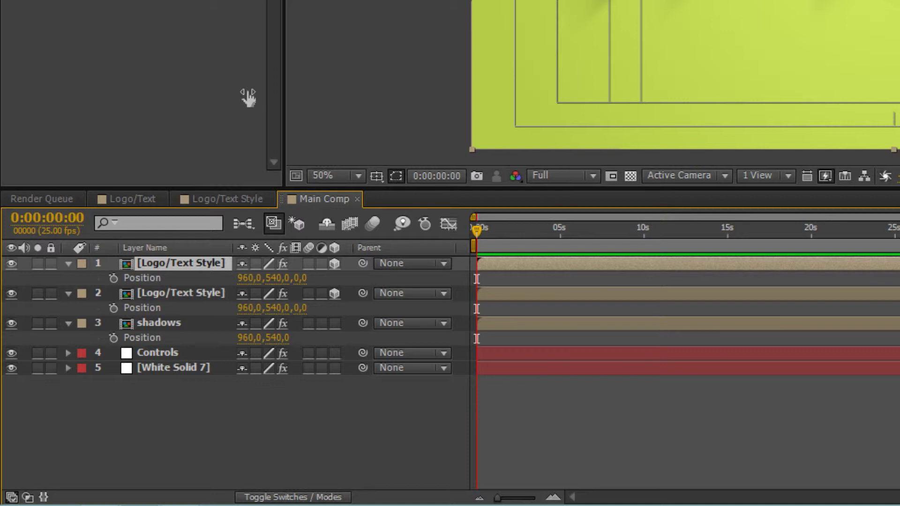
- Make the shadows layer 3D and show only its Position property in the timeline
{"action": "left_click", "coordinate": [249, 98]}
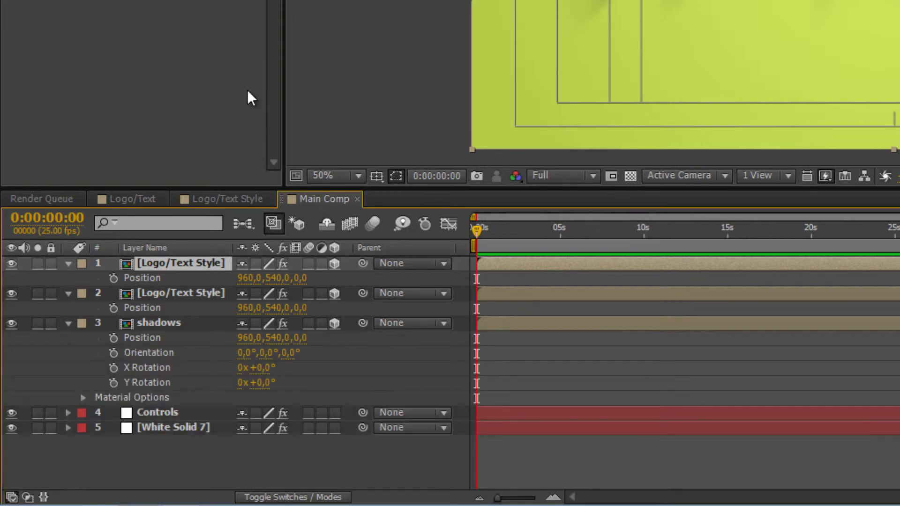
{"action": "key", "text": "ctrl+z"}
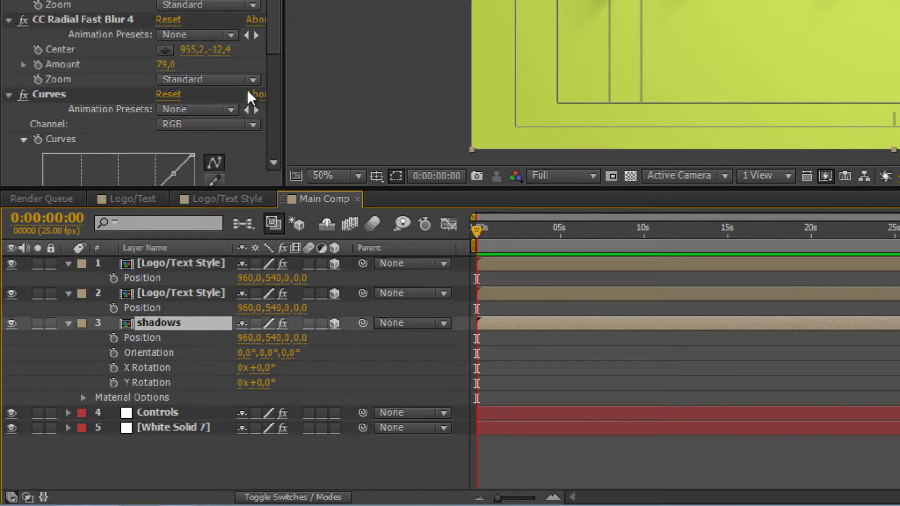
{"action": "key", "text": "ctrl+z"}
{"action": "key", "text": "p"}
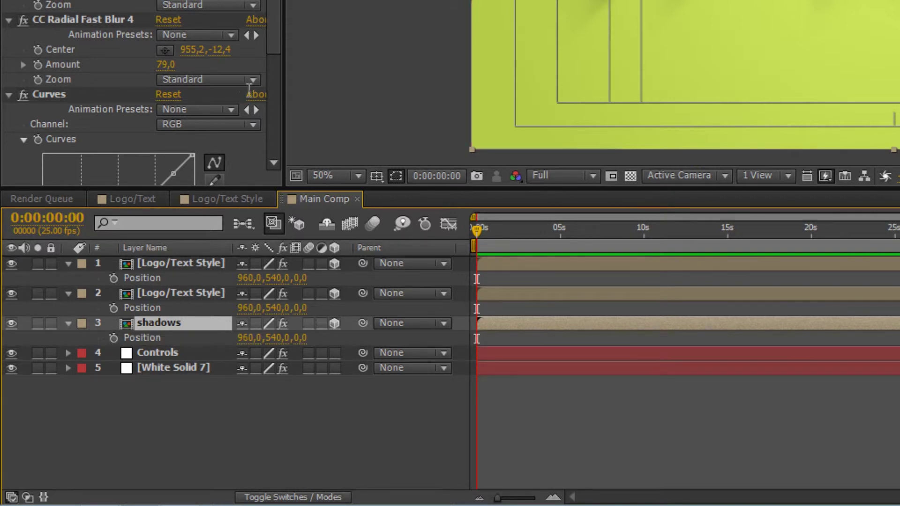
- Set the shadows layer's Y position to 539,9 and its Z position to 51
{"action": "left_click", "coordinate": [278, 338]}
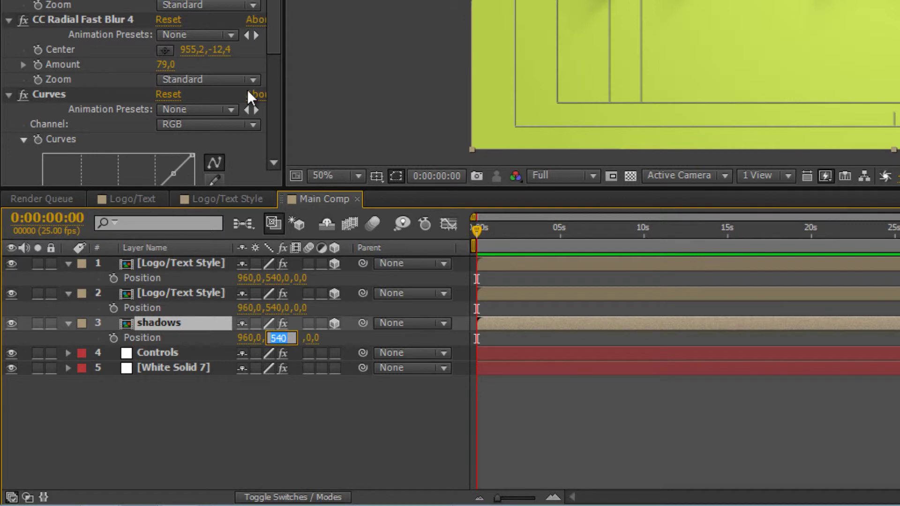
{"action": "type", "text": "539,9"}
{"action": "key", "text": "Return"}
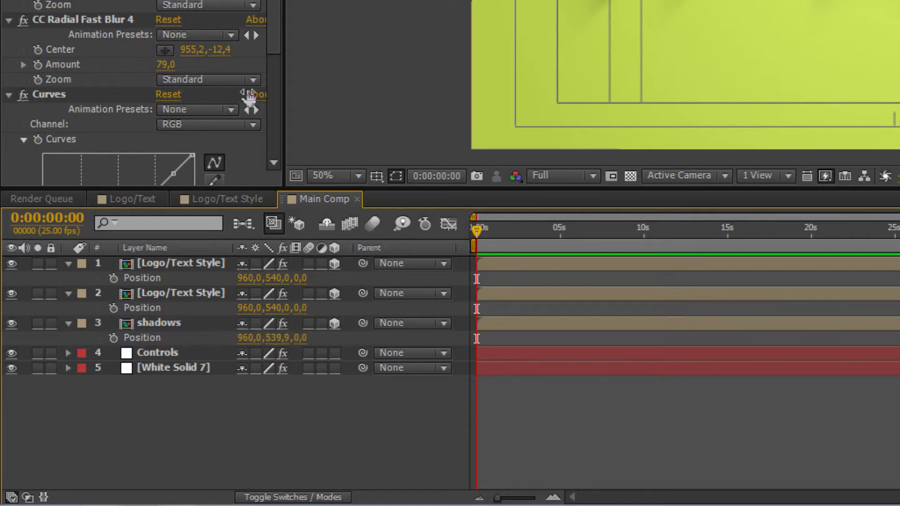
{"action": "key", "text": "Tab"}
{"action": "type", "text": "51"}
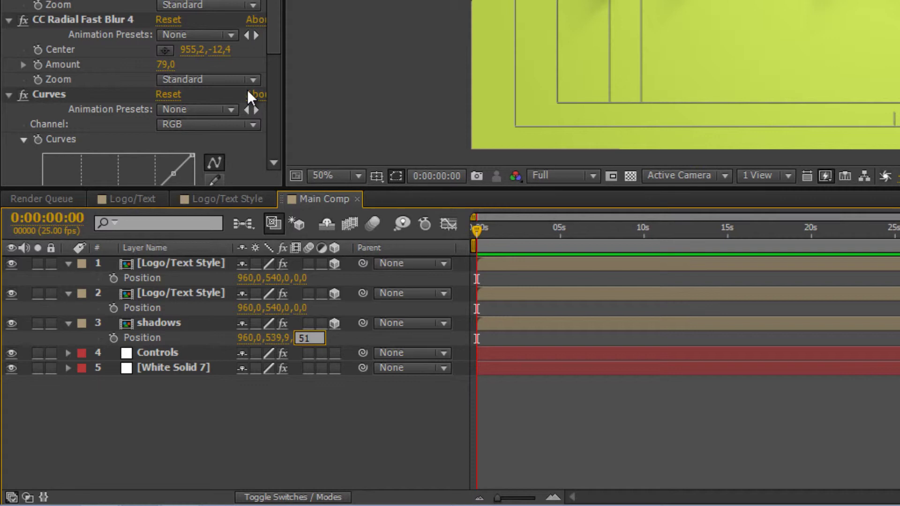
{"action": "key", "text": "Return"}
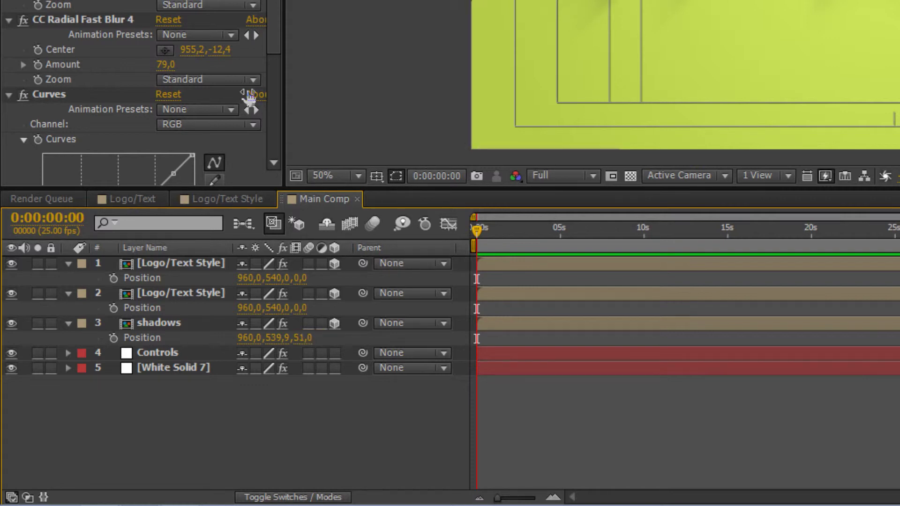
- Set the lower Logo/Text Style layer's Y position to 537,9 and its Z position to 50
{"action": "key", "text": "Tab"}
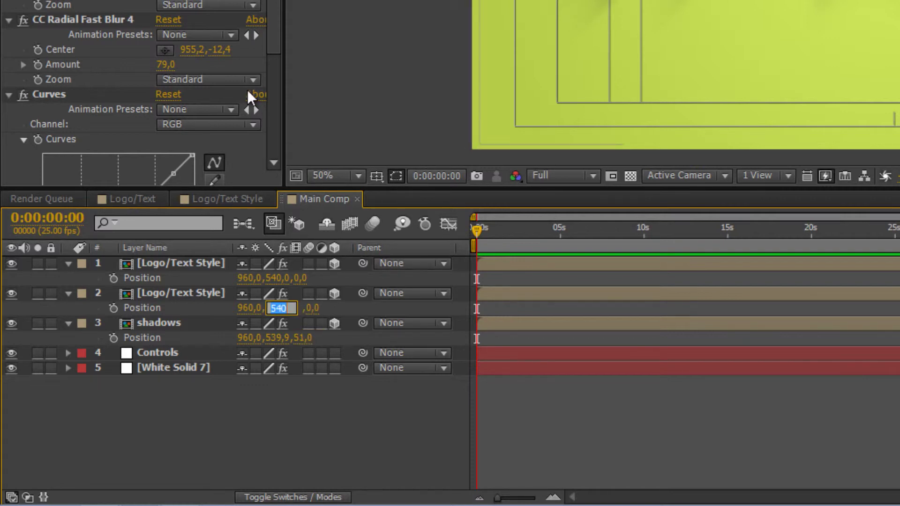
{"action": "type", "text": "4"}
{"action": "key", "text": "BackSpace"}
{"action": "type", "text": "537,9"}
{"action": "key", "text": "Return"}
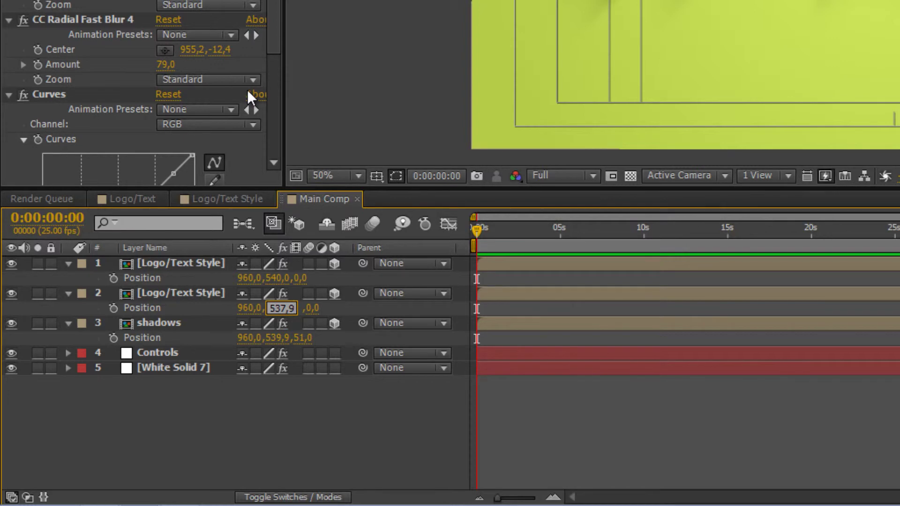
{"action": "key", "text": "Tab"}
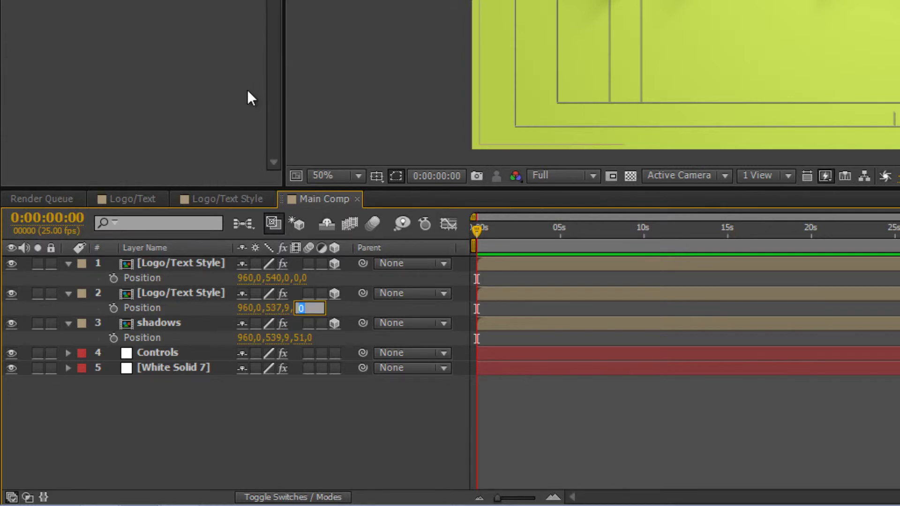
{"action": "type", "text": "50"}
{"action": "key", "text": "Return"}
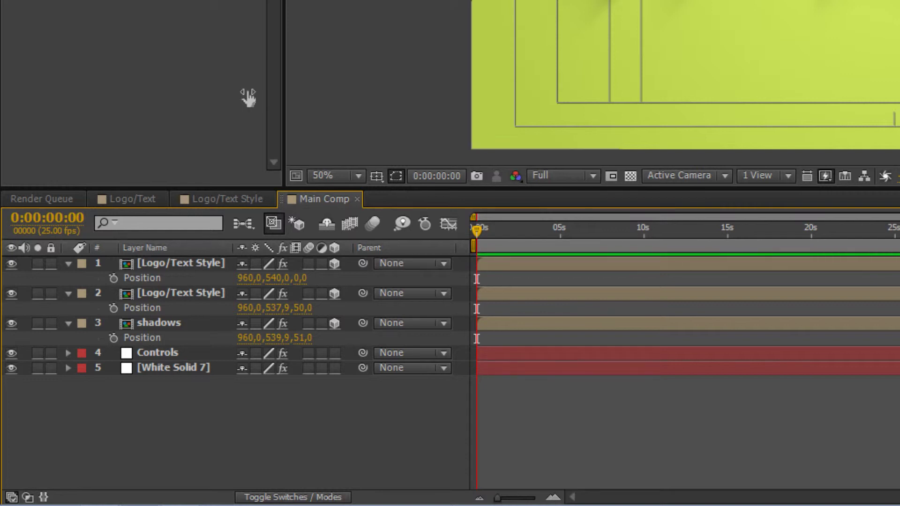
- Set the upper Logo/Text Style layer's Y position to 539,9 and its Z position to 49
{"action": "left_click", "coordinate": [273, 278]}
{"action": "type", "text": "539,9"}
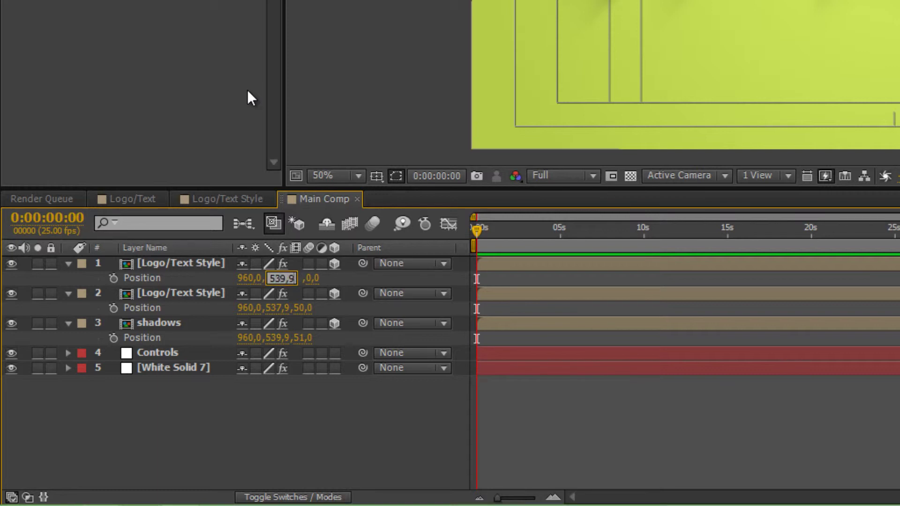
{"action": "key", "text": "Return"}
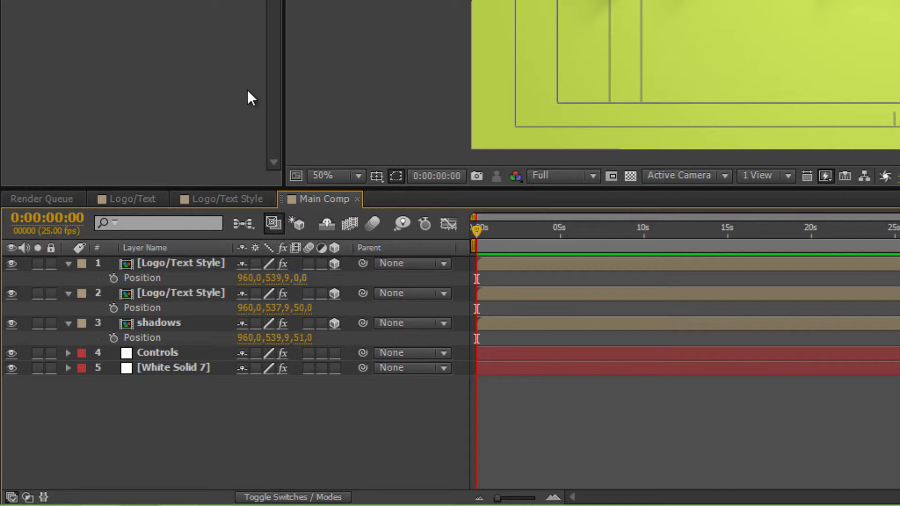
{"action": "key", "text": "Tab"}
{"action": "type", "text": "49"}
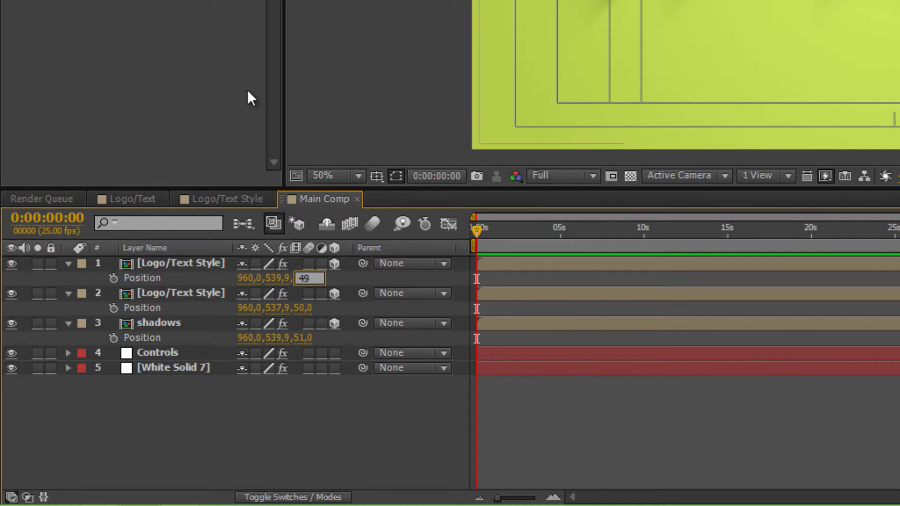
{"action": "key", "text": "Return"}
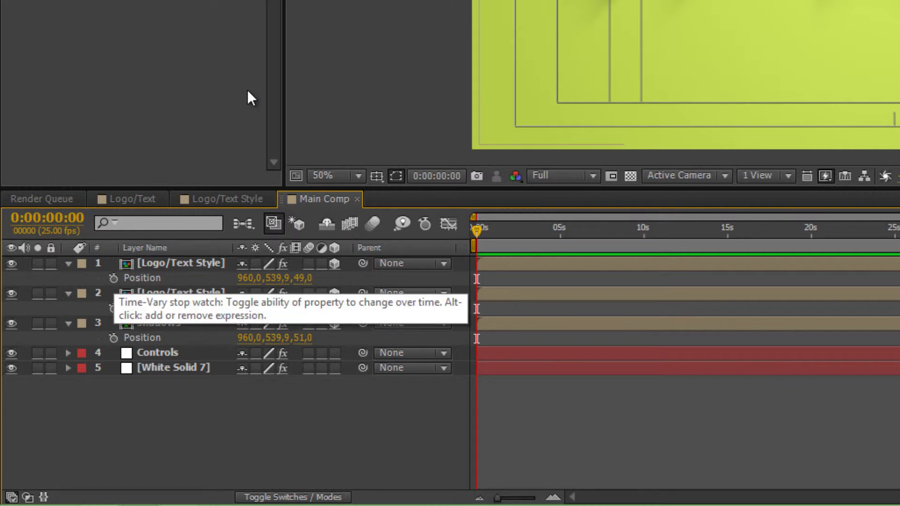
- Add a Position expression to the top Logo/Text Style layer, keeping X and Y and setting Z to the Controls "Extrution" slider times index
{"action": "left_click", "coordinate": [113, 278], "text": "alt"}
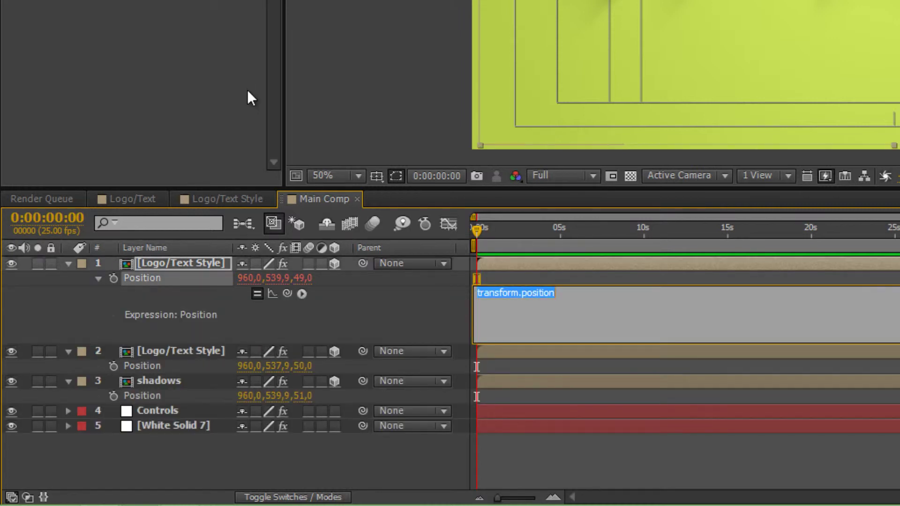
{"action": "type", "text": "x=value[0]; y=value[1]; z=thisComp.layer(\"Controls\").effect(\"Extrution\")(\"Slider\")*index; [x,y,z];"}
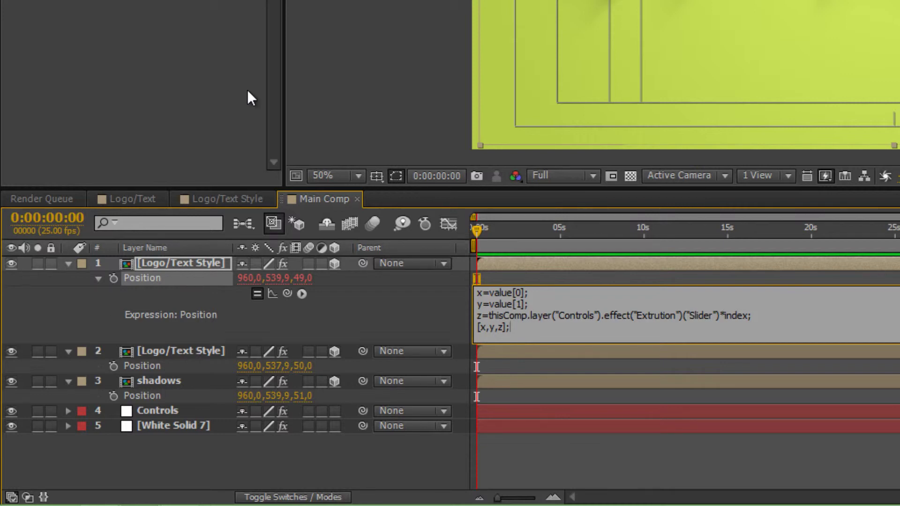
{"action": "left_click", "coordinate": [114, 366]}
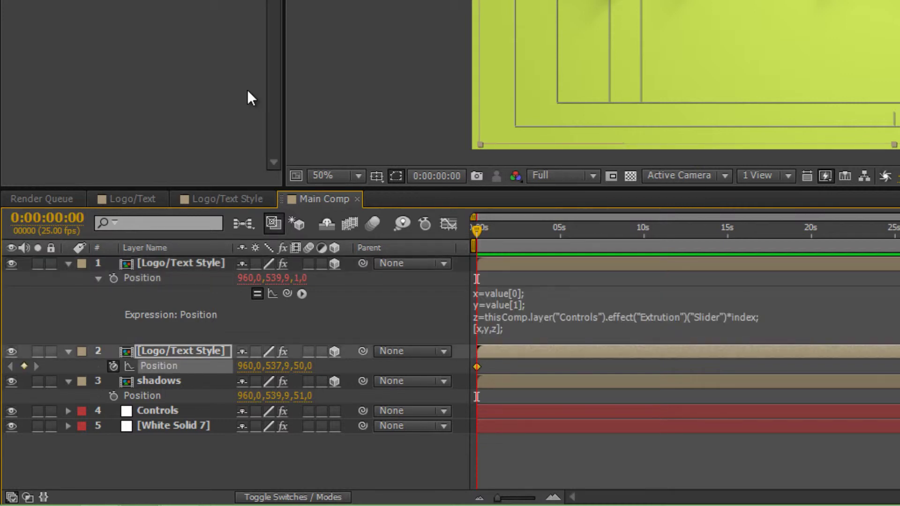
- Give the second Logo/Text Style layer and the shadows layer Position expressions with Z as the Controls "Extrution" slider times index
{"action": "left_click", "coordinate": [113, 366], "text": "alt"}
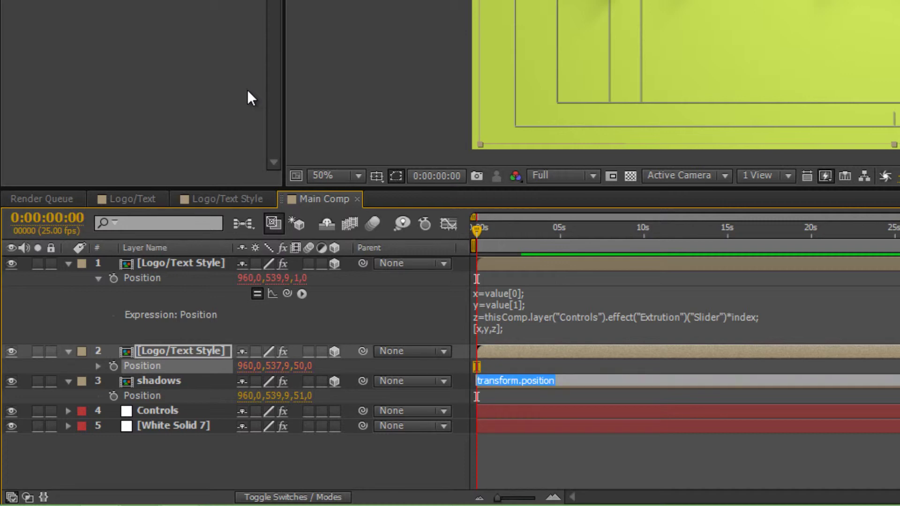
{"action": "type", "text": "x=value[0]; y=value[1]; z=thisComp.layer(\"Controls\").effect(\"Extrution\")(\"Slider\")*index; [x,y,z];"}
{"action": "left_click", "coordinate": [114, 445], "text": "alt"}
{"action": "type", "text": "x=value[0]; y=value[1]; z=thisComp.layer(\"Controls\").effect(\"Extrution\")(\"Slider\")*index; [x,y,z];"}
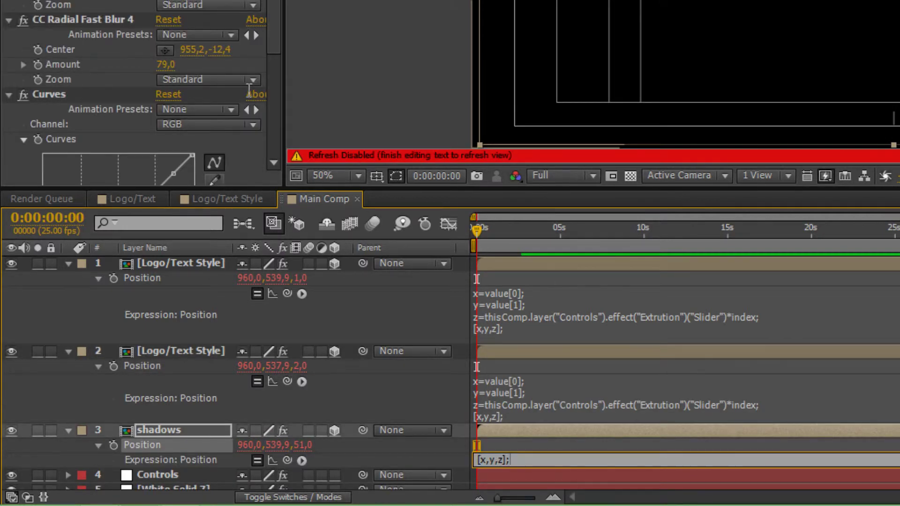
{"action": "left_click", "coordinate": [516, 399]}
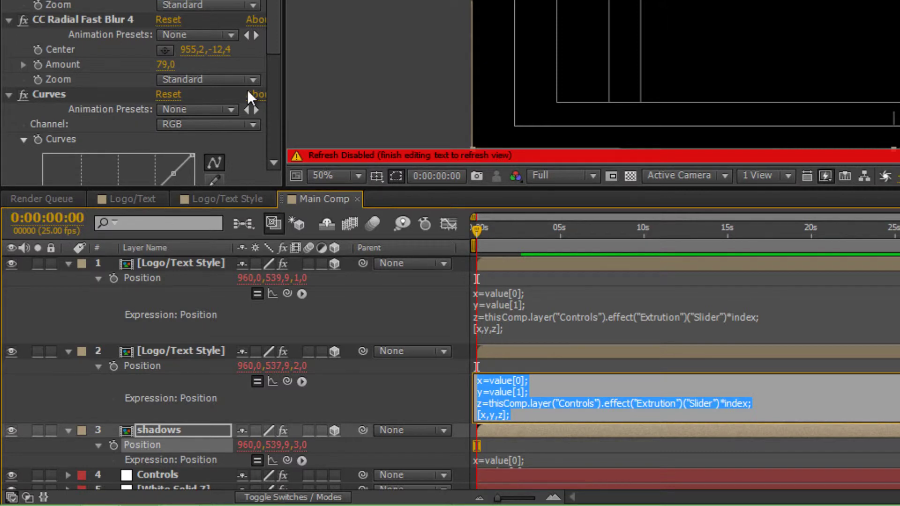
{"action": "key", "text": "KP_Enter"}
- Scrub briefly through the timeline, return to the first frame, and collapse the properties of both Logo/Text Style layers and shadows
{"action": "left_click", "coordinate": [606, 229]}
{"action": "left_click_drag", "start_coordinate": [606, 229], "coordinate": [541, 229]}
{"action": "key", "text": "Home"}
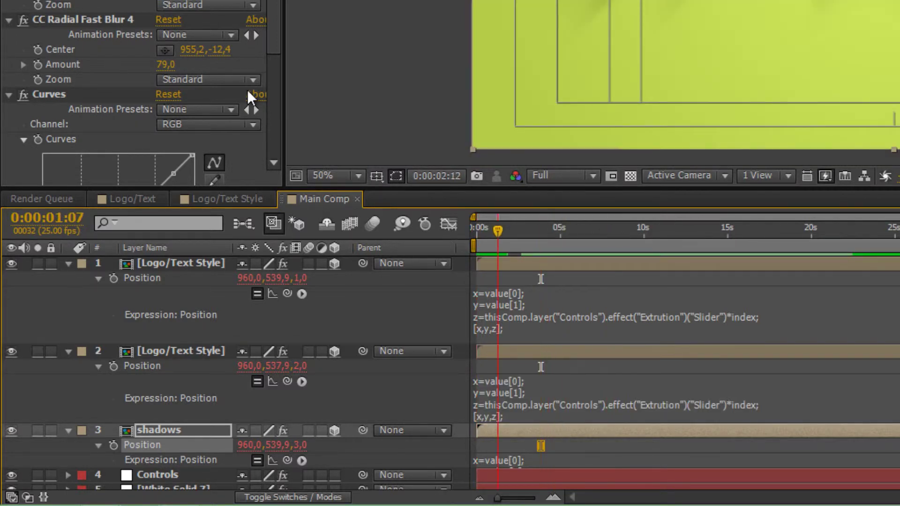
{"action": "left_click", "coordinate": [68, 264]}
{"action": "left_click", "coordinate": [68, 279]}
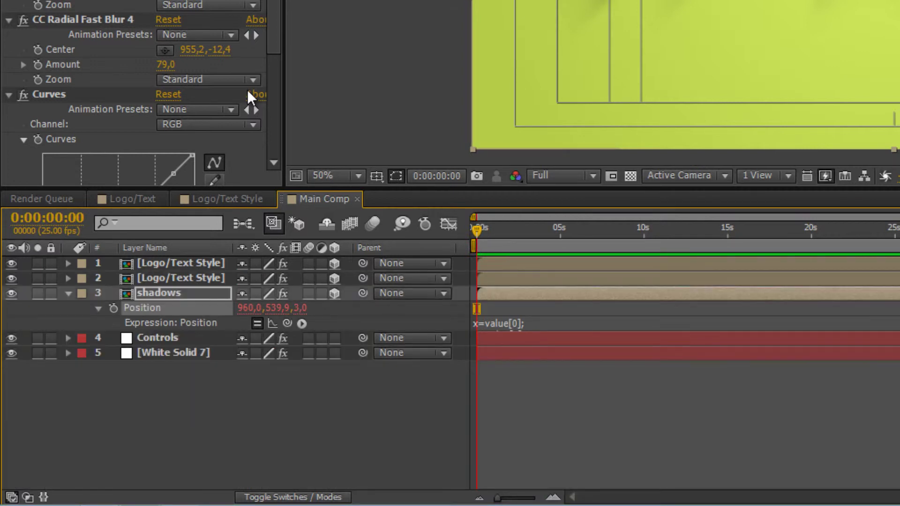
{"action": "left_click", "coordinate": [69, 293]}
- Duplicate the second Logo/Text Style layer repeatedly to build up a deep stack of extrusion layers
{"action": "key", "text": "ctrl+Up"}
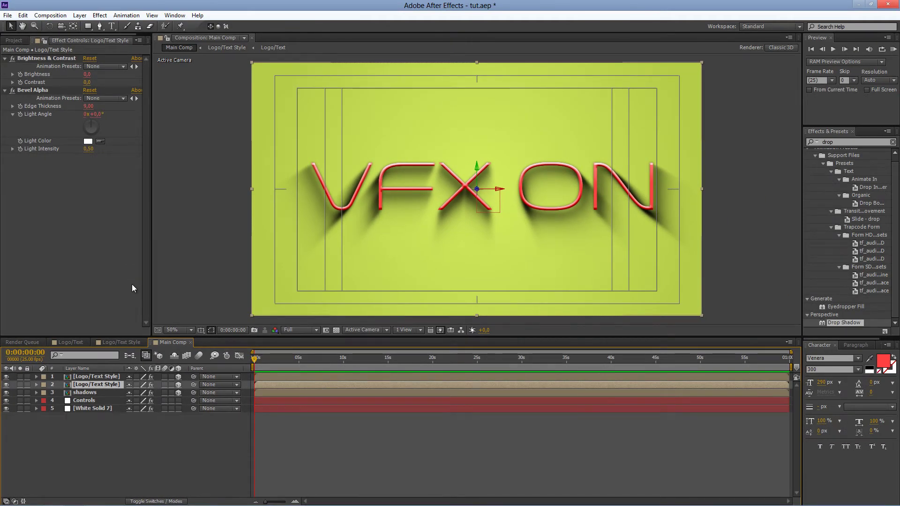
{"action": "key", "text": "ctrl+d"}
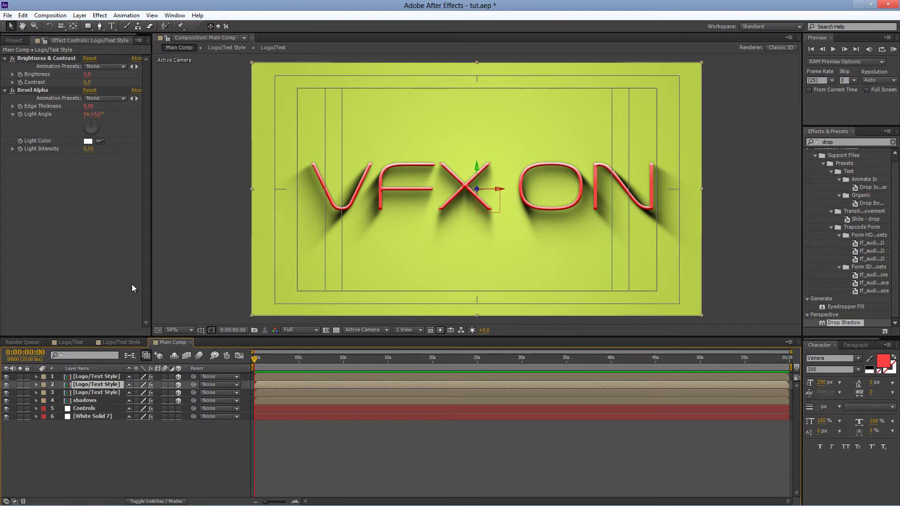
- Find the Stylize Glow effect and apply it to the topmost Logo/Text Style layer
{"action": "key", "text": "ctrl+Up"}
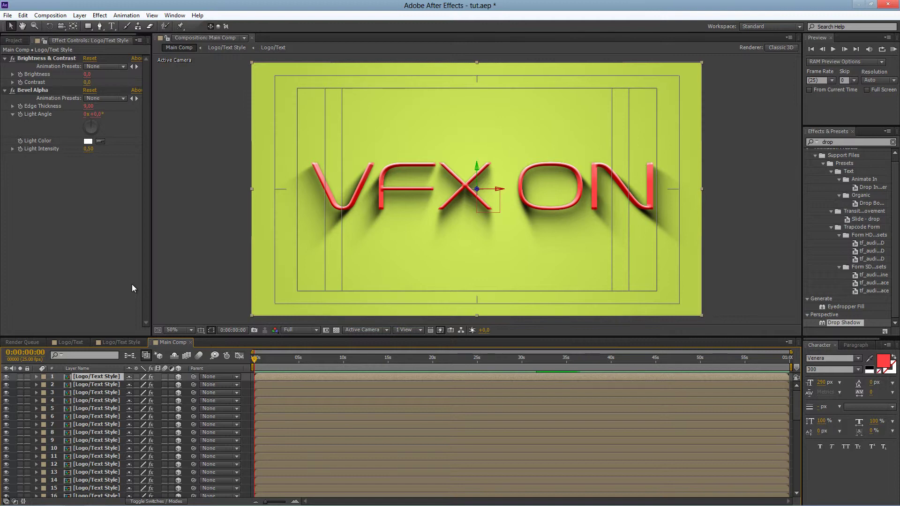
{"action": "key", "text": "ctrl+7"}
{"action": "key", "text": "BackSpace"}
{"action": "type", "text": "glow"}
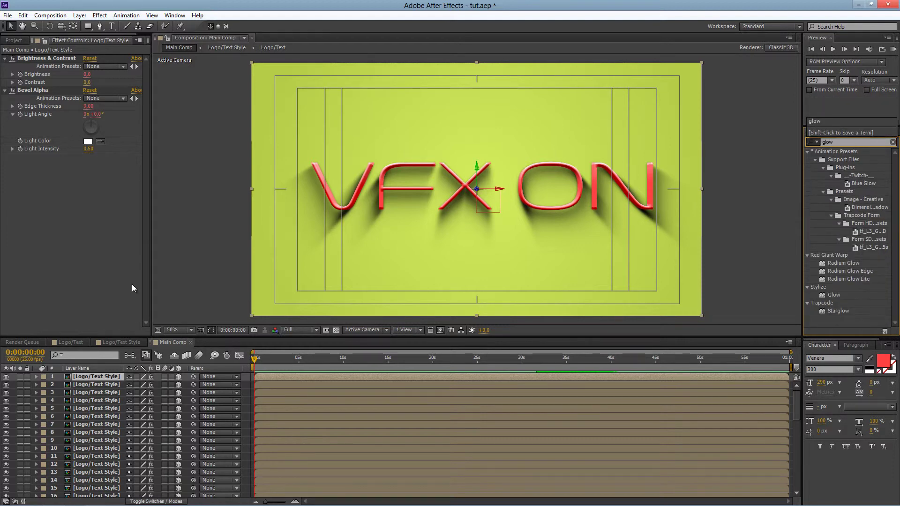
{"action": "mouse_move", "coordinate": [834, 295]}
{"action": "left_mouse_down"}
{"action": "mouse_move", "coordinate": [248, 362]}
{"action": "mouse_move", "coordinate": [70, 300]}
{"action": "left_mouse_up"}
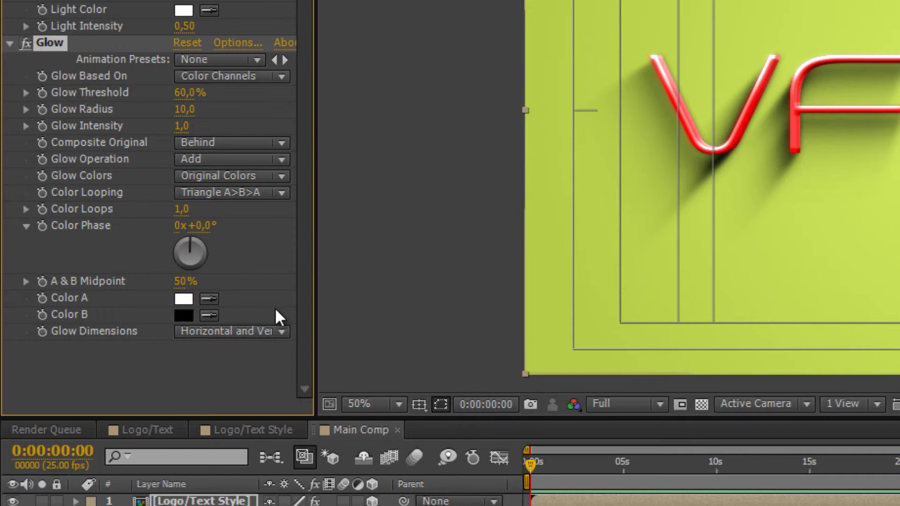
- Set the Glow Threshold on the topmost Logo/Text Style layer to 52%
{"action": "left_click", "coordinate": [187, 92]}
{"action": "type", "text": "52"}
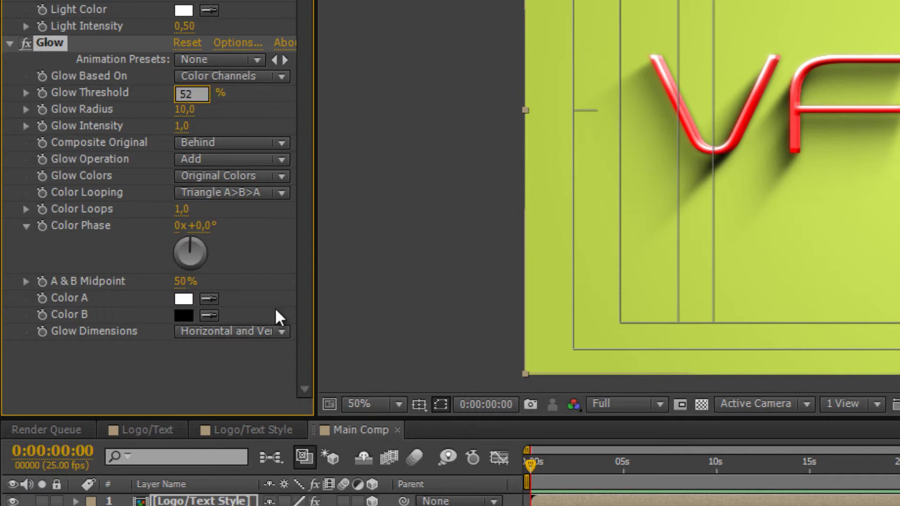
{"action": "left_click", "coordinate": [277, 314]}
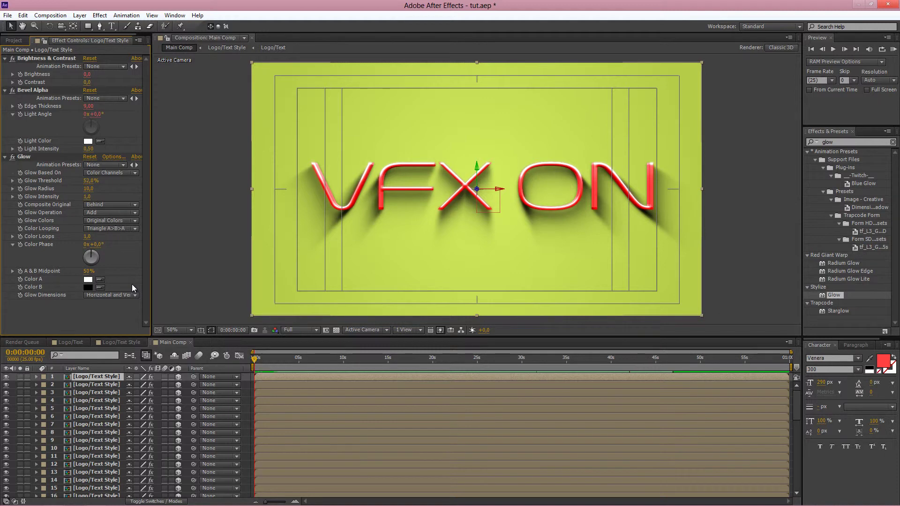
- Try moving the second Logo/Text Style layer above the layer with the Glow effect
{"action": "key", "text": "ctrl+Down"}
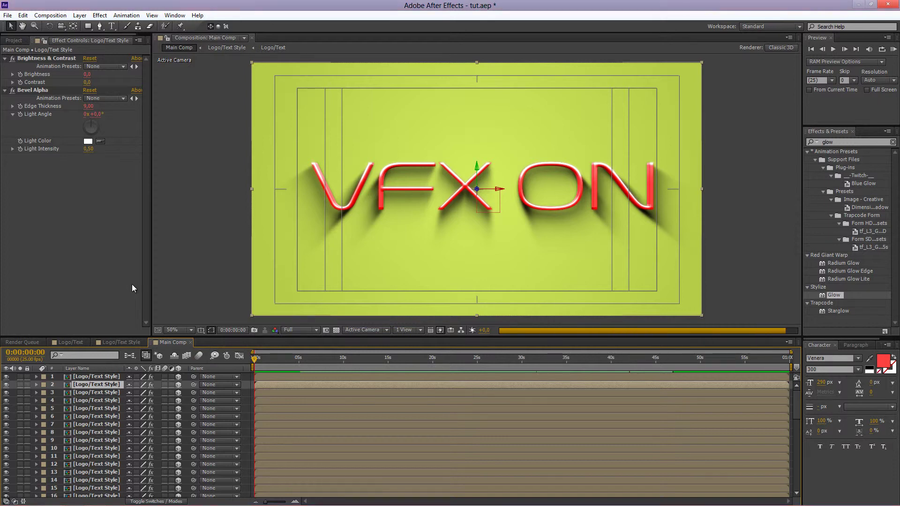
{"action": "left_click_drag", "start_coordinate": [97, 384], "coordinate": [99, 377]}
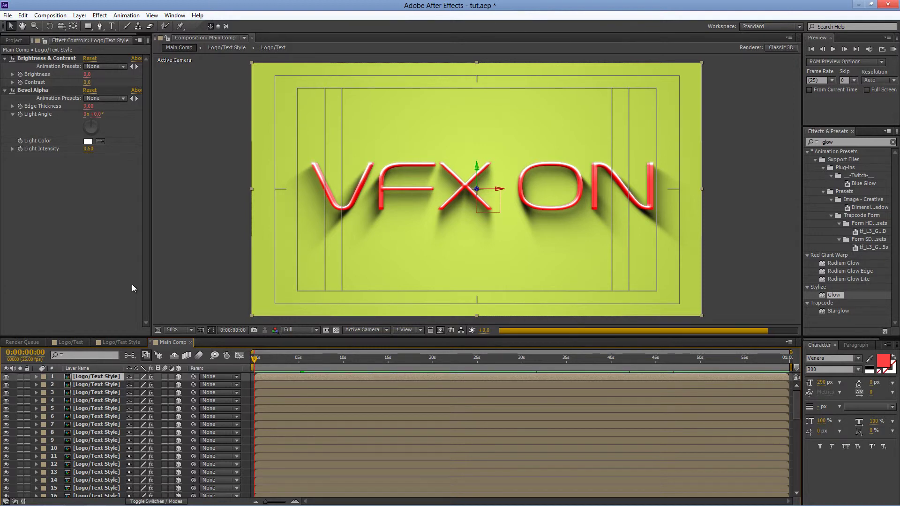
{"action": "key", "text": "ctrl+z"}
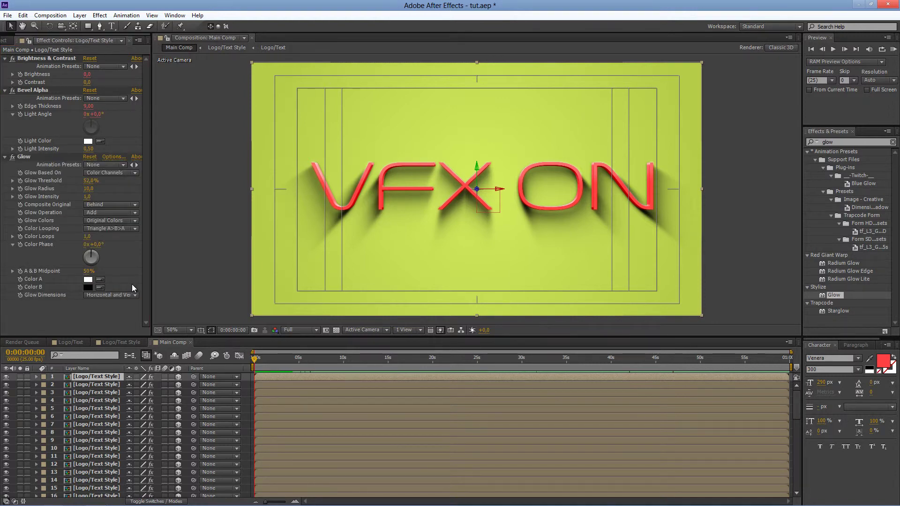
- Create a new adjustment layer above all Logo/Text Style layers and name it "Lens Flare"
{"action": "key", "text": "alt+l"}
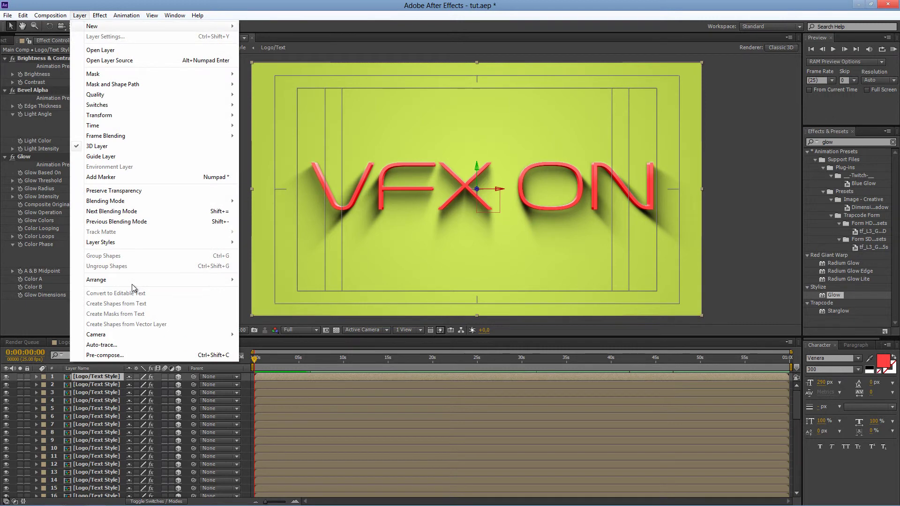
{"action": "key", "text": "Right"}
{"action": "key", "text": "Escape"}
{"action": "key", "text": "Escape"}
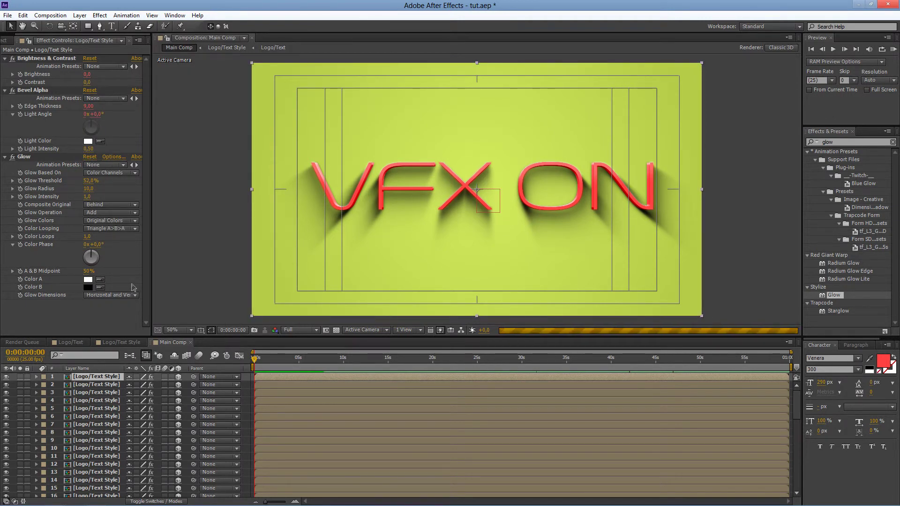
{"action": "key", "text": "ctrl+alt+y"}
{"action": "left_click", "coordinate": [133, 288]}
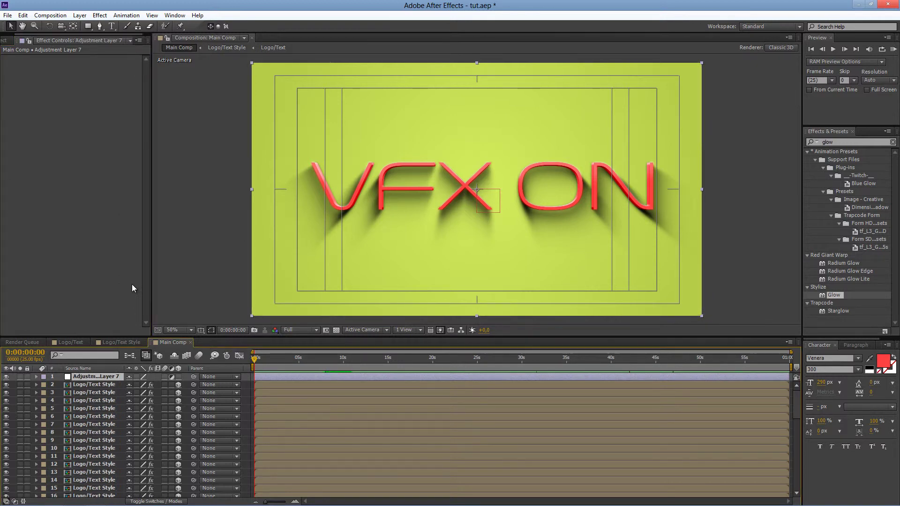
{"action": "key", "text": "Return"}
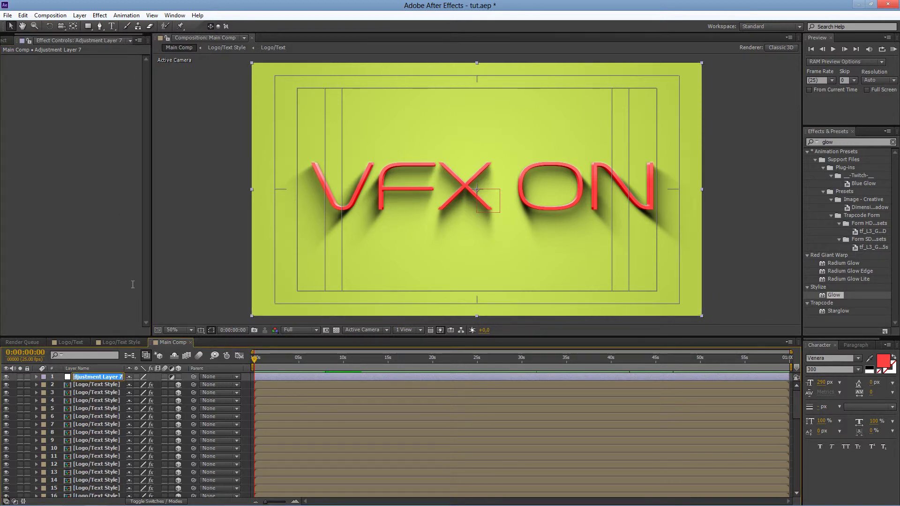
{"action": "type", "text": "Lens"}
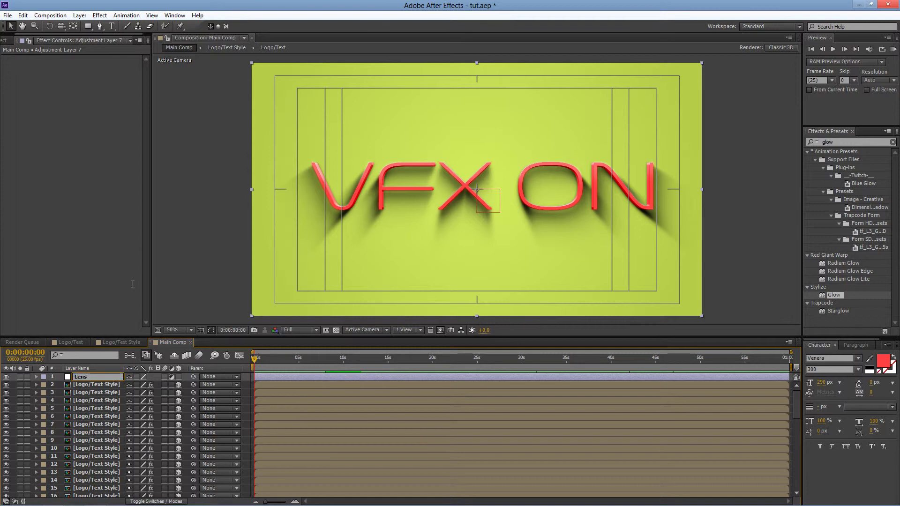
{"action": "type", "text": " Flare"}
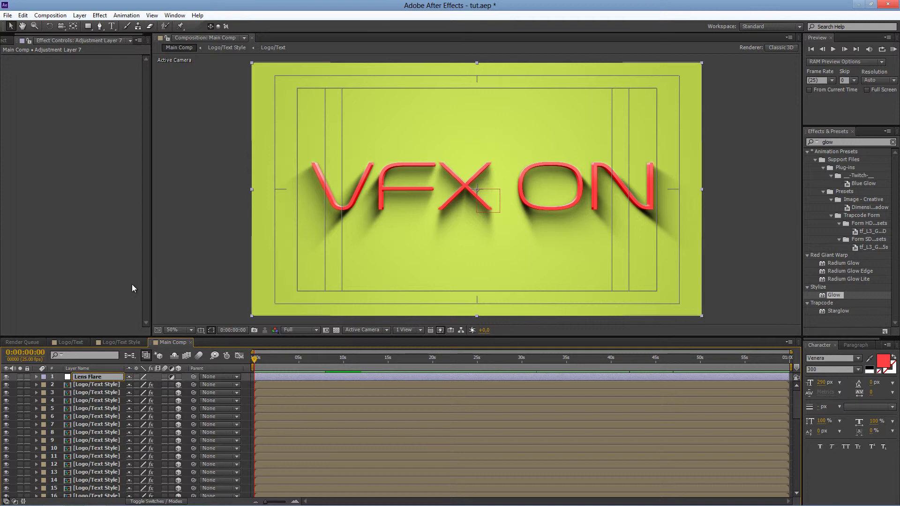
{"action": "key", "text": "Return"}
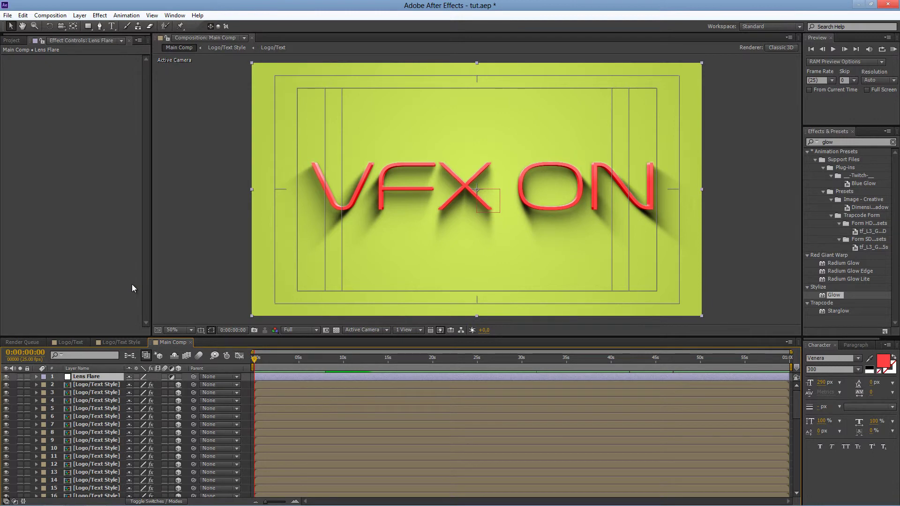
- Apply the Video Copilot Optical Flares effect to the Lens Flare adjustment layer
{"action": "left_click", "coordinate": [100, 16]}
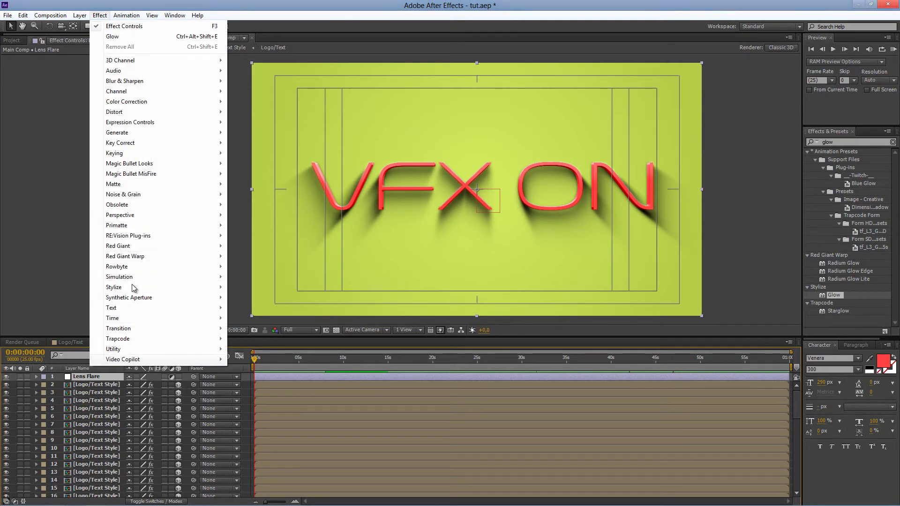
{"action": "mouse_move", "coordinate": [123, 359]}
{"action": "left_click", "coordinate": [257, 370]}
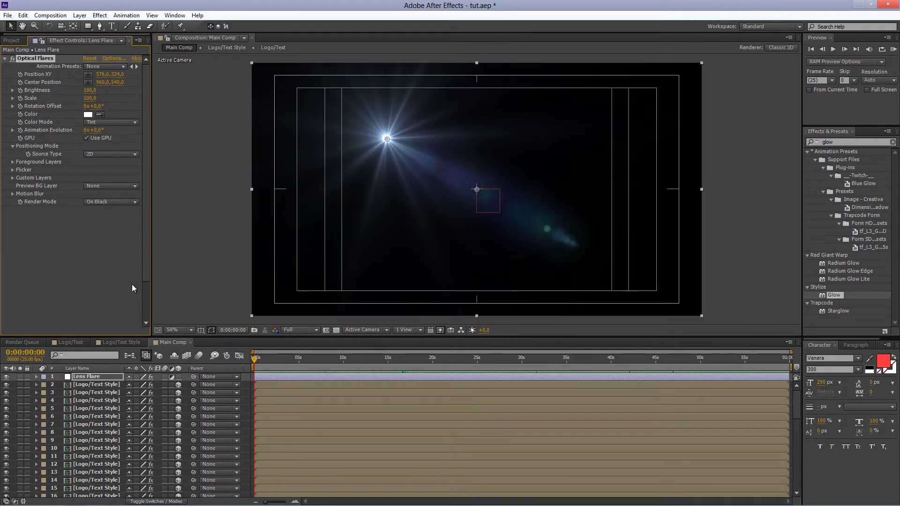
- Load the Big Bang flare from the Pro Presets folder in the Optical Flares options and accept it
{"action": "left_click", "coordinate": [113, 59]}
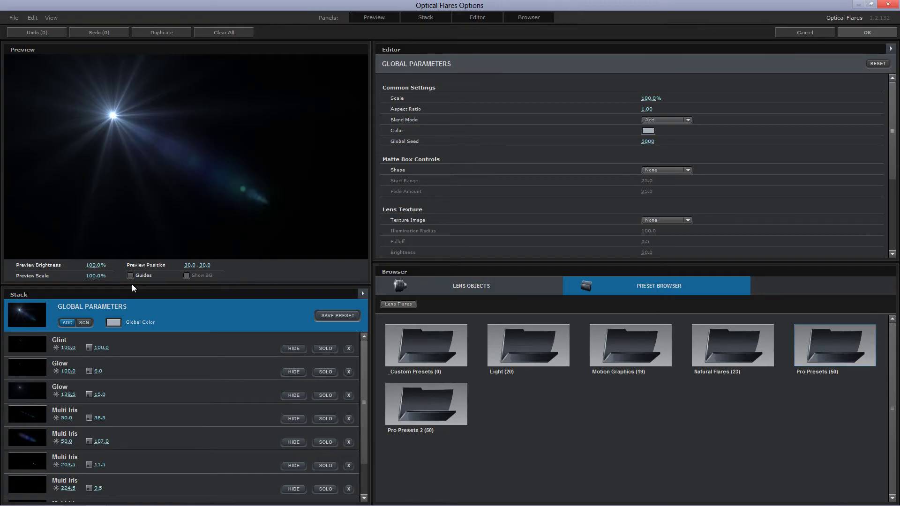
{"action": "left_click", "coordinate": [835, 346]}
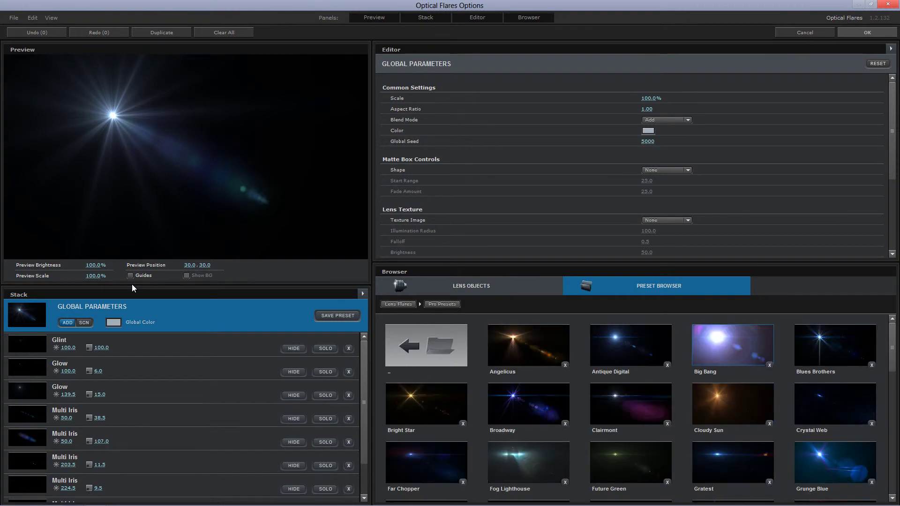
{"action": "left_click", "coordinate": [733, 346]}
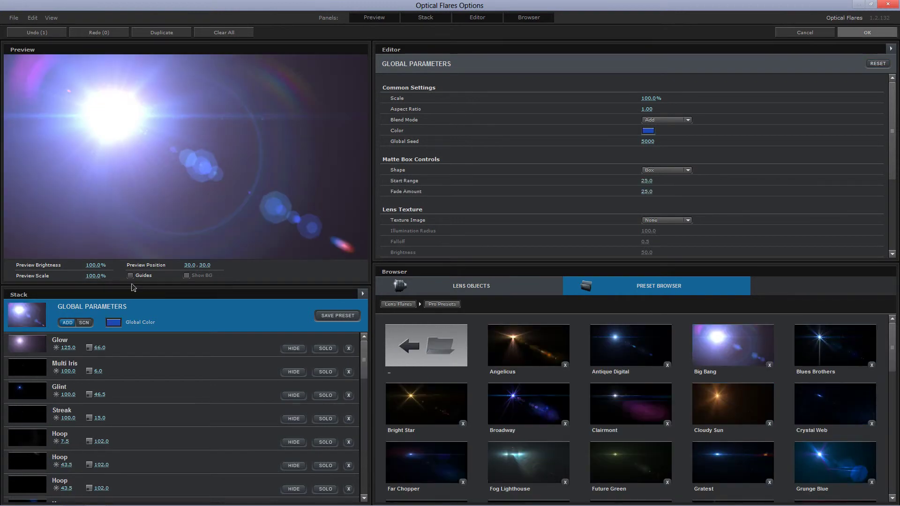
{"action": "left_click", "coordinate": [868, 33]}
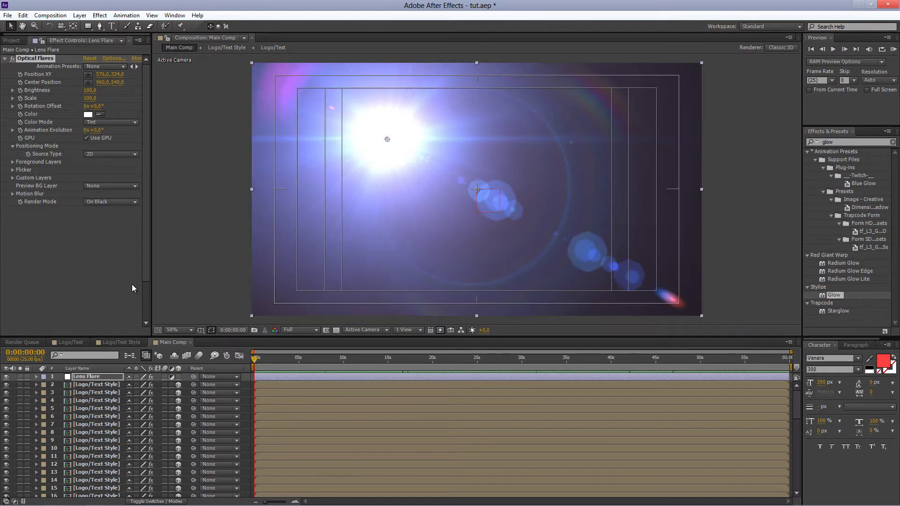
- Set the flare's render mode to Over Original and move its light source to about 950, -66, just above the frame's top centre
{"action": "left_click", "coordinate": [111, 202]}
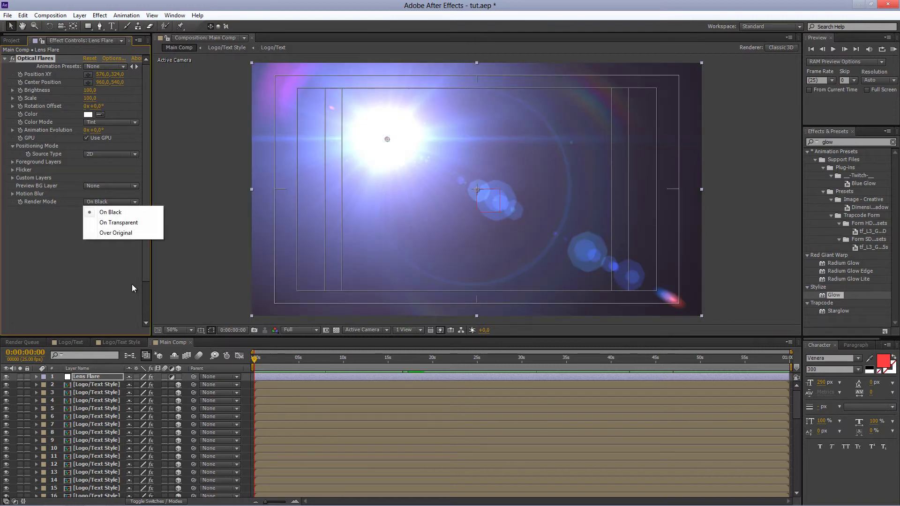
{"action": "key", "text": "Return"}
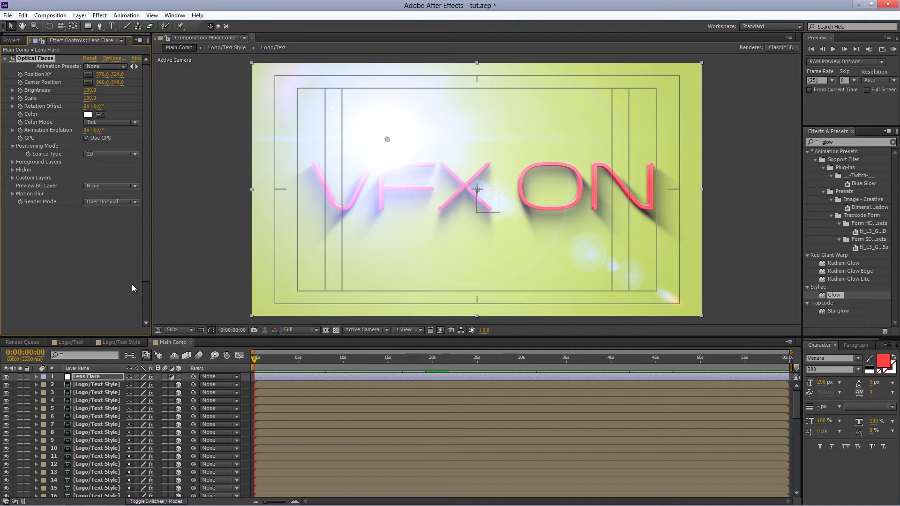
{"action": "left_click_drag", "start_coordinate": [387, 139], "coordinate": [475, 54]}
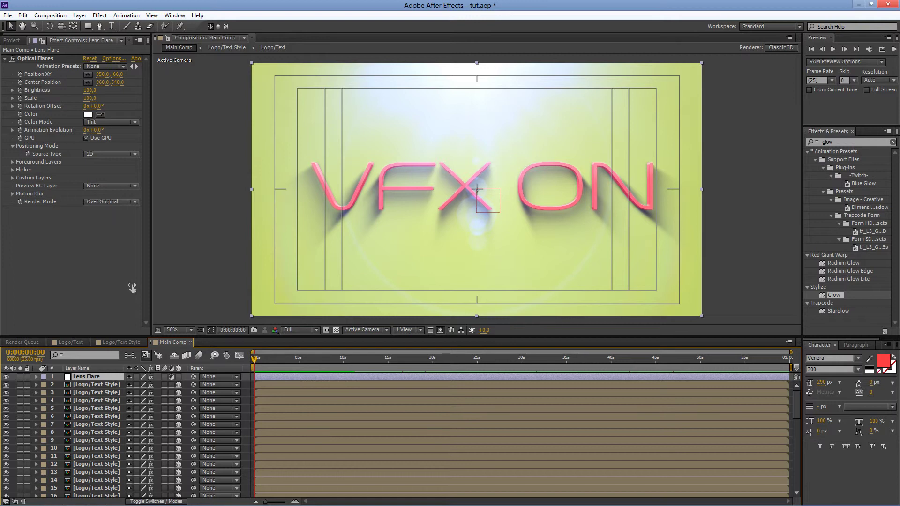
- Set the Optical Flares Position XY to 946, -104
{"action": "left_click", "coordinate": [103, 75]}
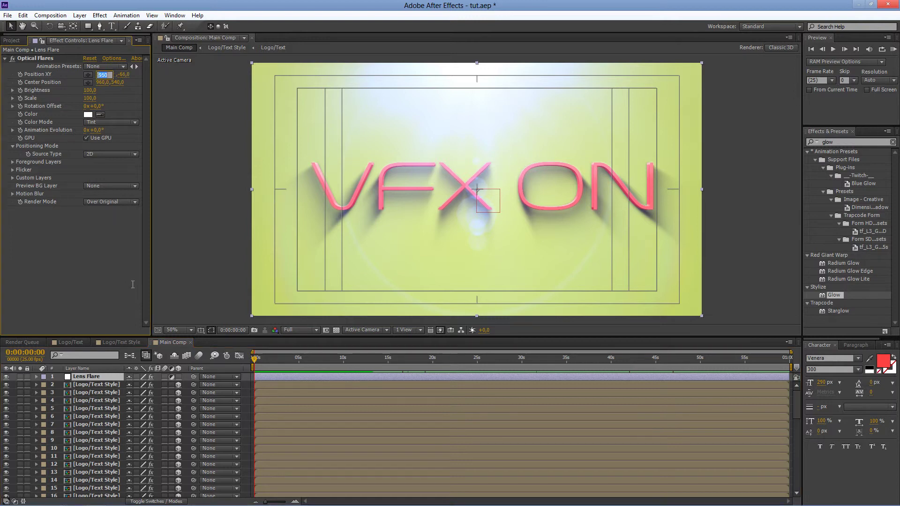
{"action": "type", "text": "946"}
{"action": "key", "text": "Return"}
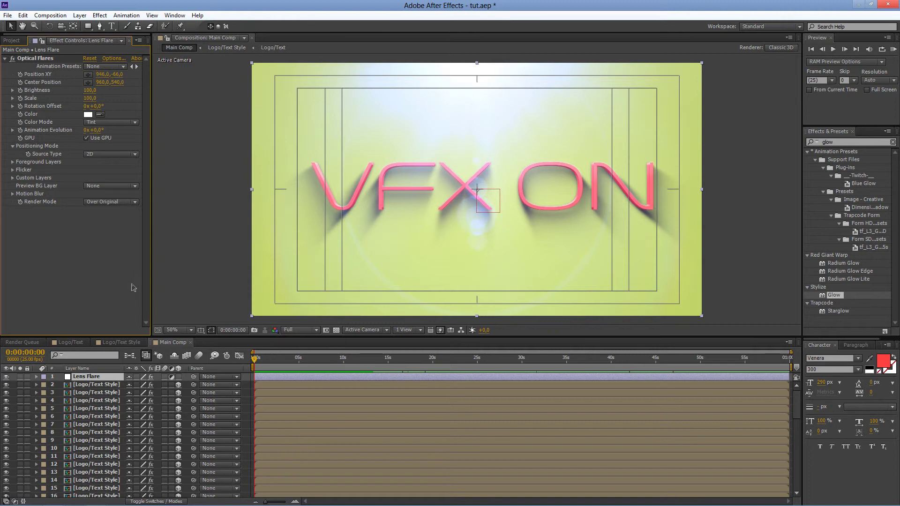
{"action": "key", "text": "Tab"}
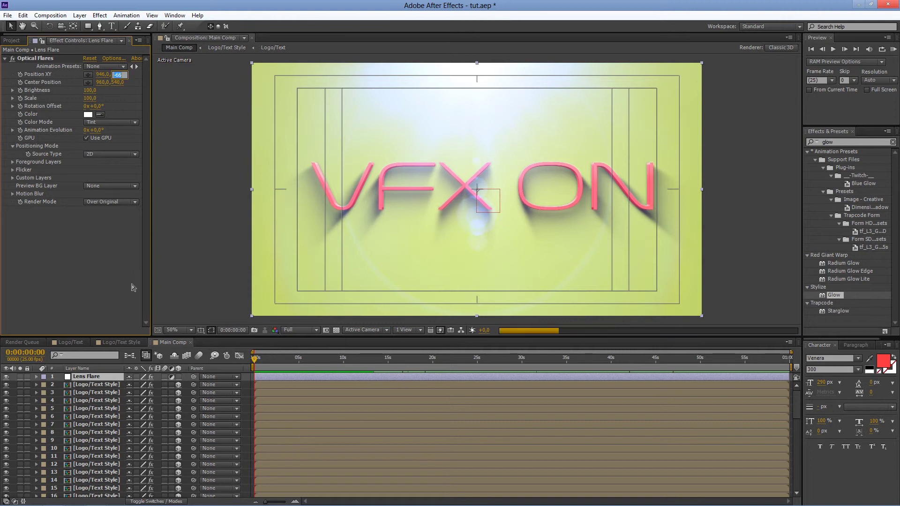
{"action": "type", "text": "-104"}
{"action": "key", "text": "Return"}
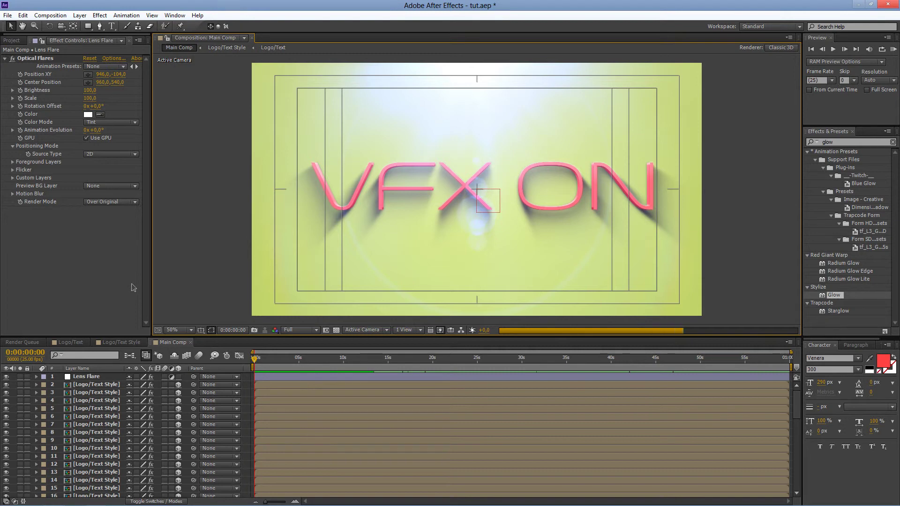
- Set the Optical Flares Center Position to 956, 708
{"action": "key", "text": "Tab"}
{"action": "type", "text": "956"}
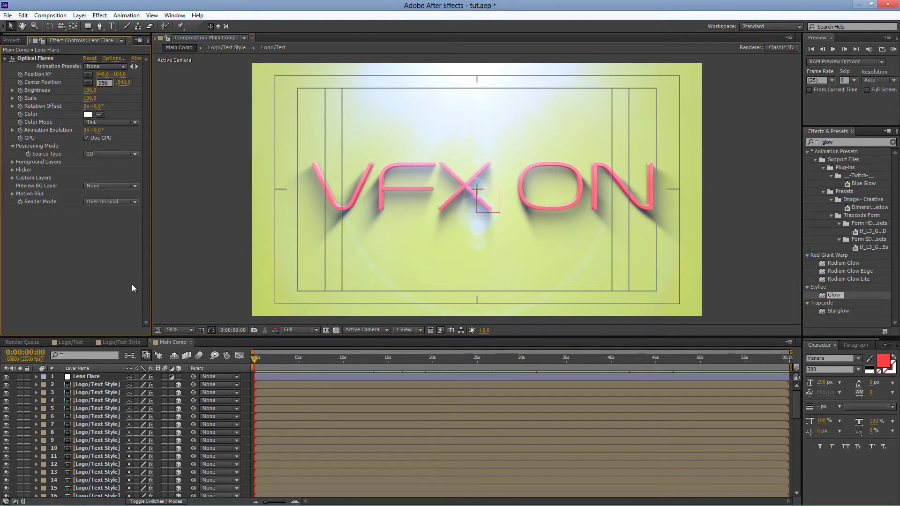
{"action": "key", "text": "Tab"}
{"action": "type", "text": "708"}
{"action": "key", "text": "Tab"}
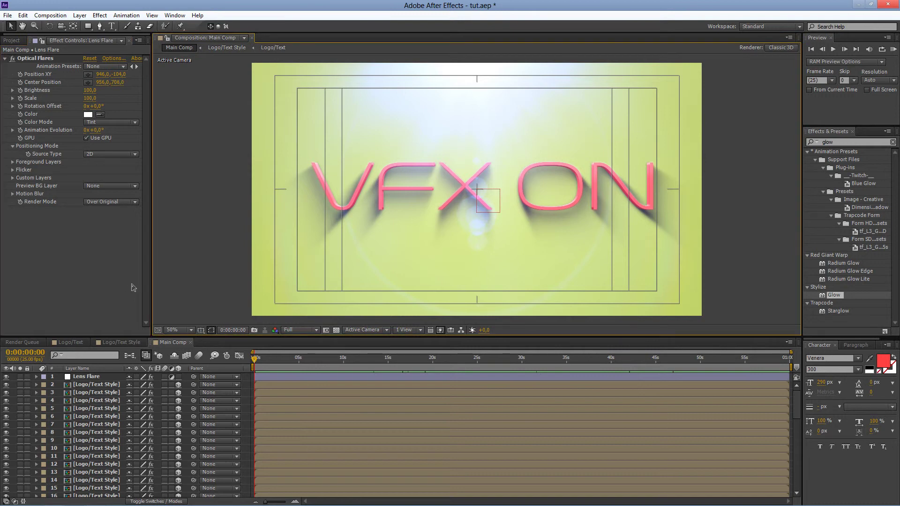
- Reduce the lens flare's brightness to 70 and its scale to 60
{"action": "type", "text": "70"}
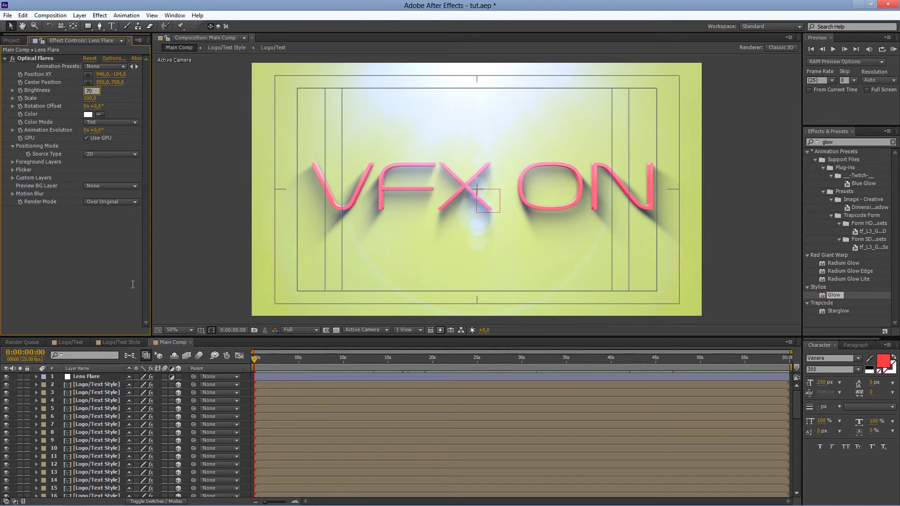
{"action": "key", "text": "Tab"}
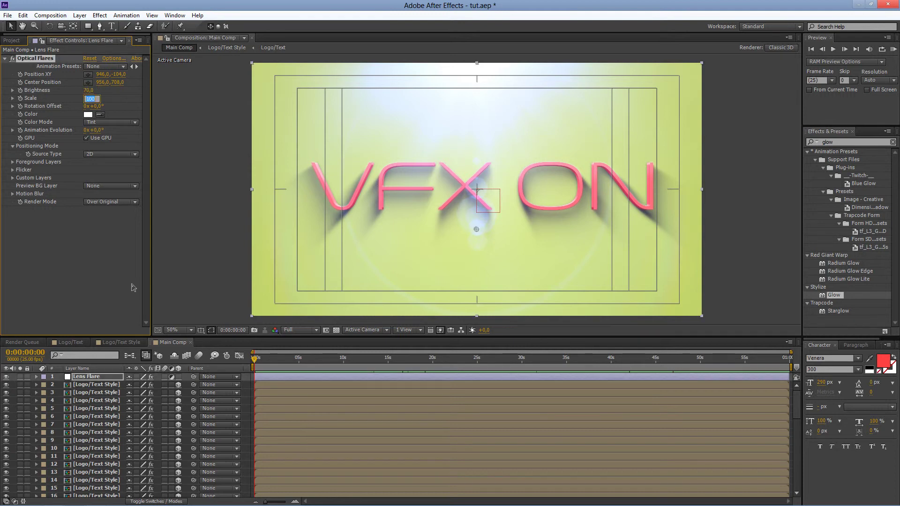
{"action": "type", "text": "6"}
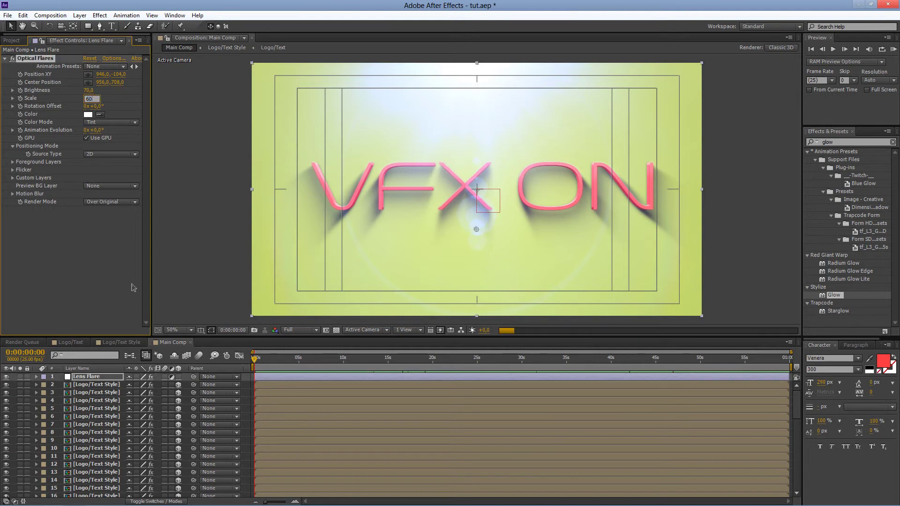
{"action": "type", "text": "0"}
{"action": "key", "text": "Return"}
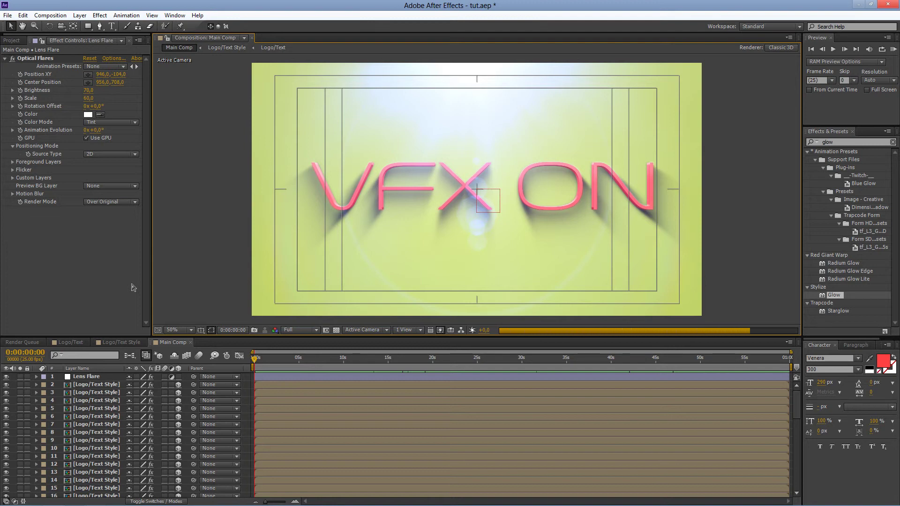
{"action": "key", "text": "space"}
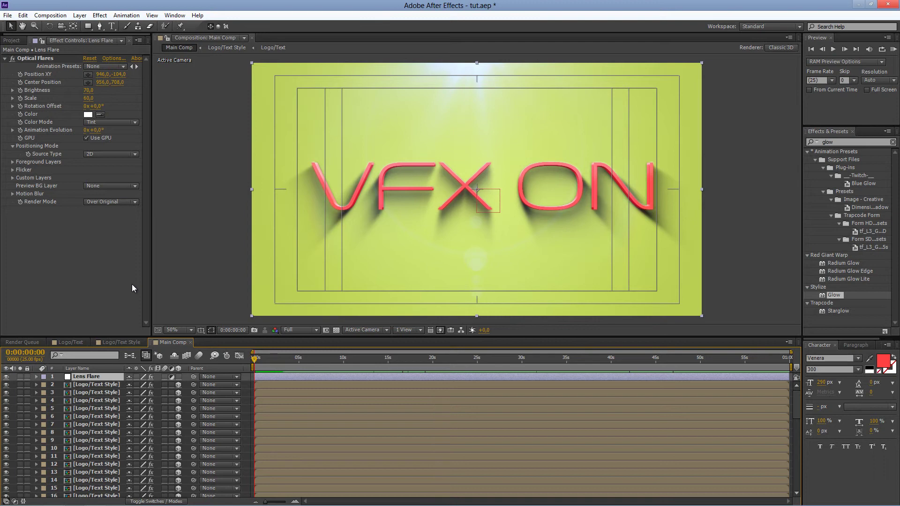
- Move the Lens Flare layer beneath all Logo/Text Style layers, directly above the shadows layer, and duplicate it
{"action": "left_click_drag", "start_coordinate": [93, 377], "coordinate": [87, 491]}
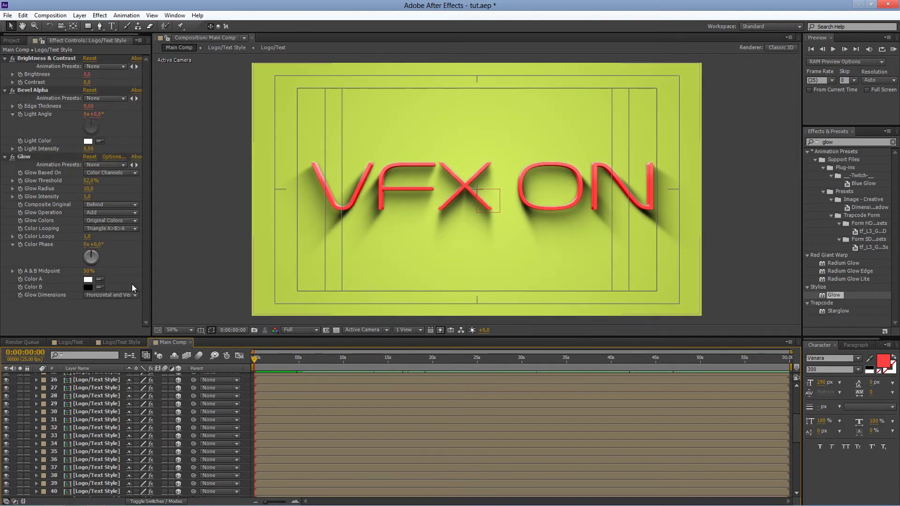
{"action": "scroll", "coordinate": [187, 436], "scroll_direction": "down", "scroll_amount": 8}
{"action": "left_click", "coordinate": [85, 477]}
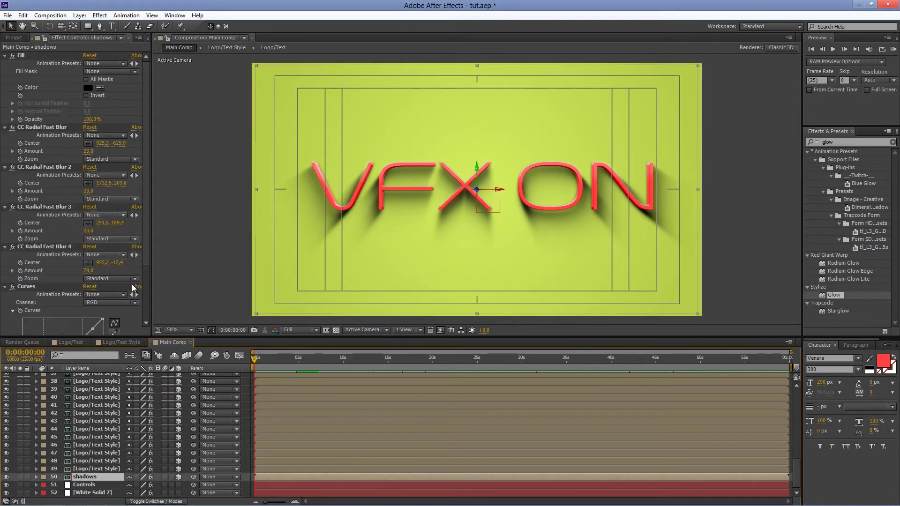
{"action": "key", "text": "ctrl+v"}
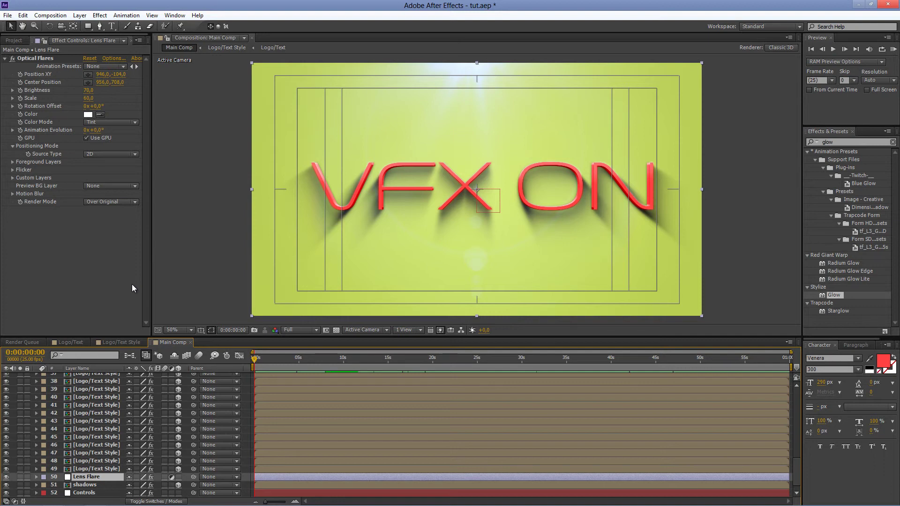
{"action": "key", "text": "ctrl+d"}
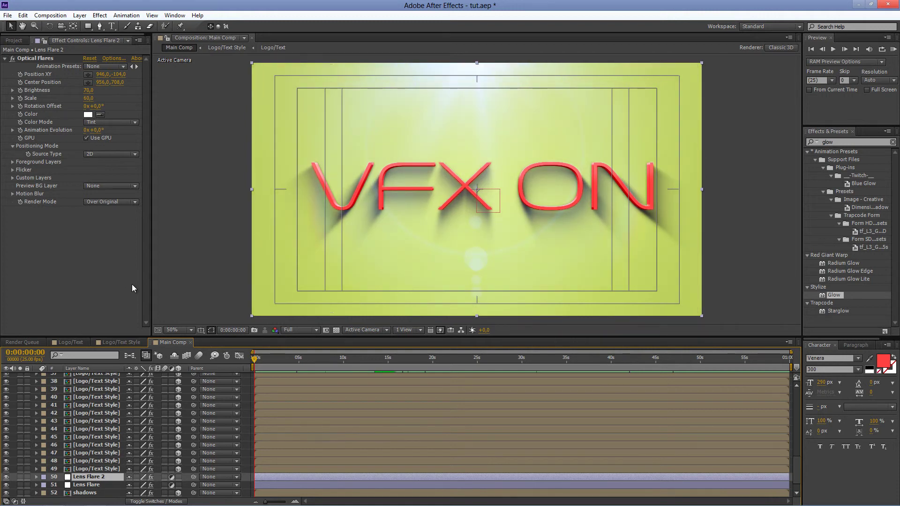
{"action": "key", "text": "ctrl+shift+a"}
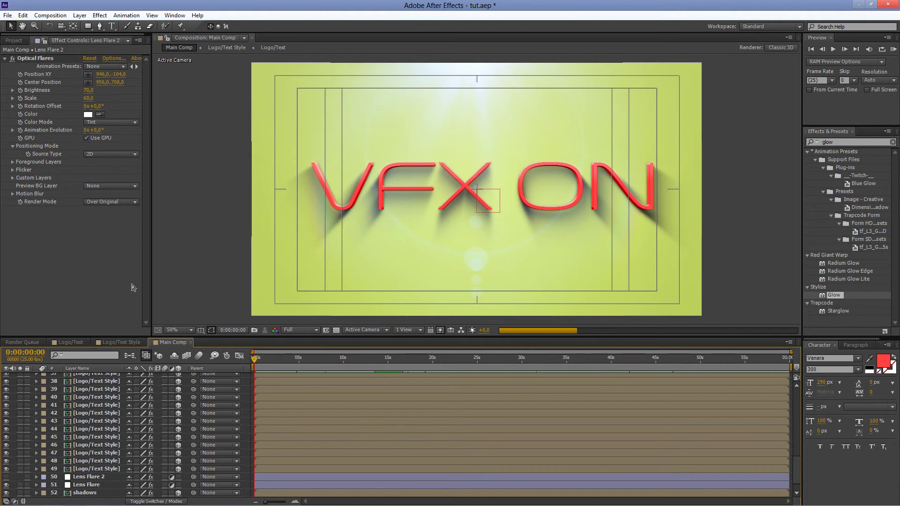